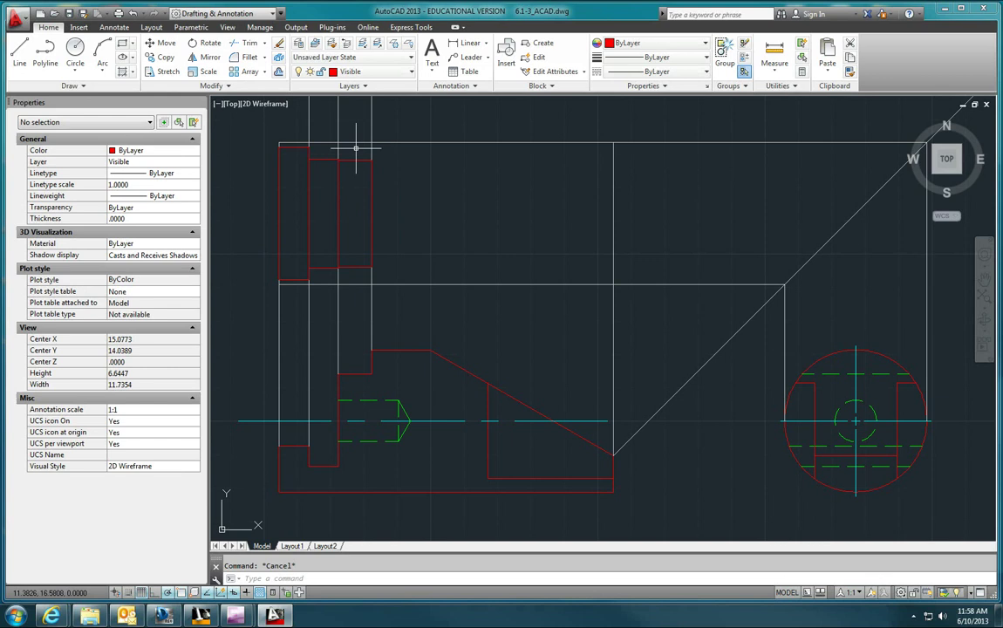
Start and cancel a LINE, then select a red front-view line to inspect it and deselect it.
{"action": "type", "text": "l"}
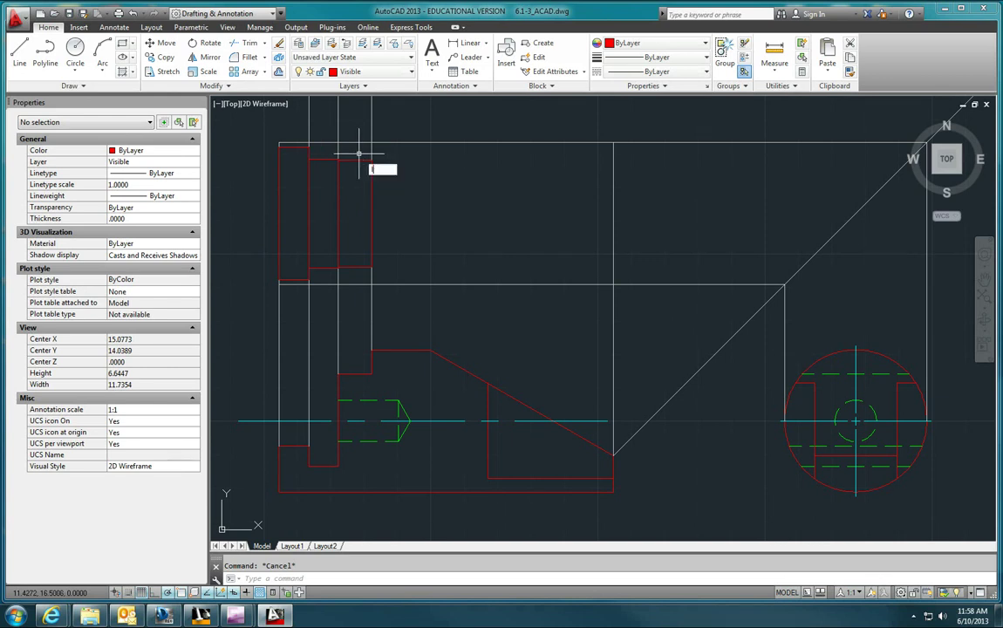
{"action": "key", "text": "Return"}
{"action": "key", "text": "Escape"}
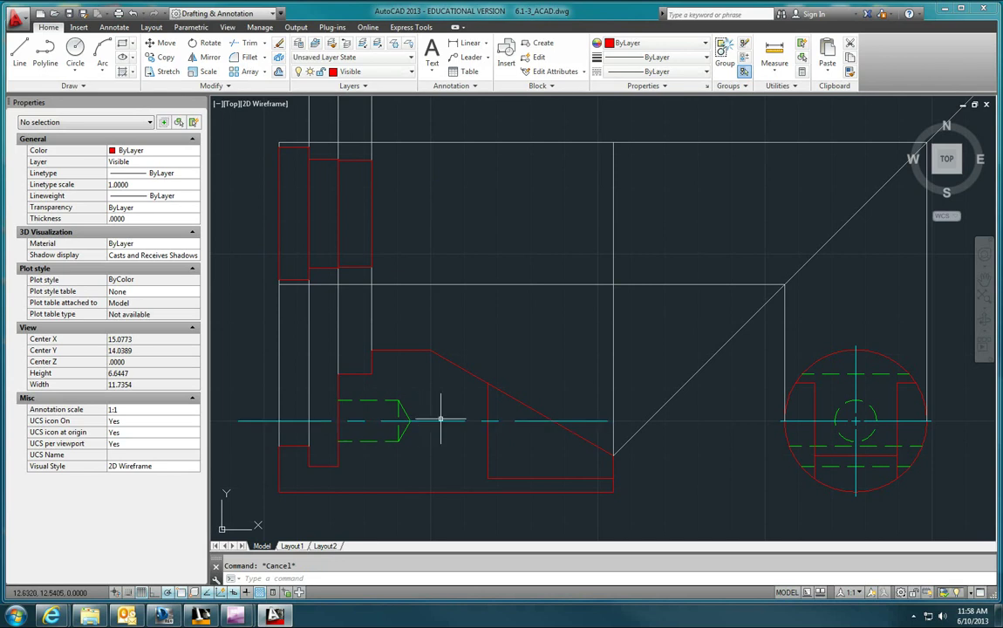
{"action": "left_click", "coordinate": [487, 424]}
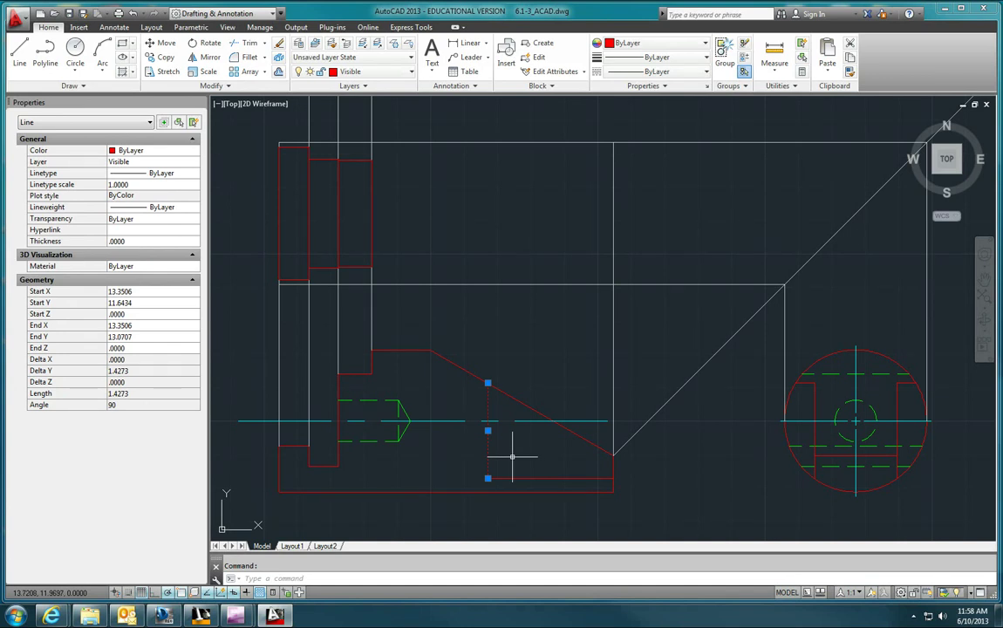
{"action": "key", "text": "Escape"}
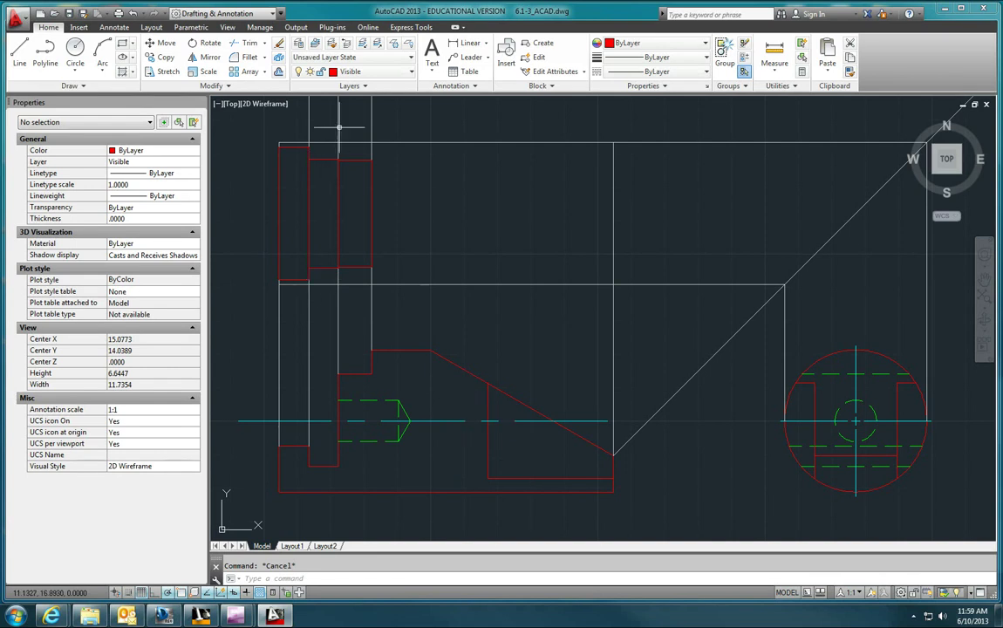
On the Construction layer, draw a vertical line up from the front view's slope corner.
{"action": "key", "text": "Return"}
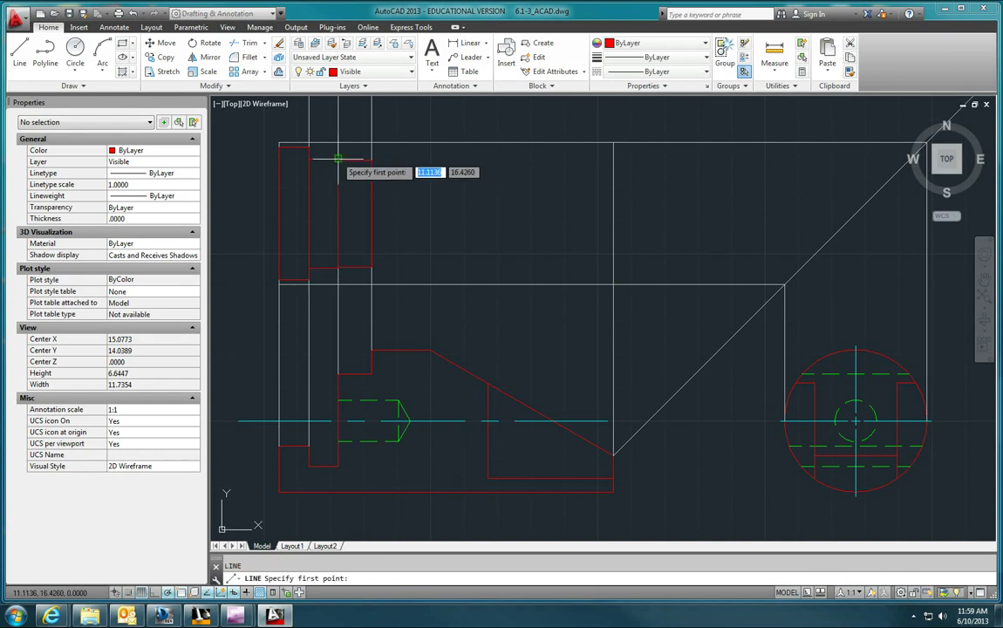
{"action": "left_click", "coordinate": [338, 159]}
{"action": "key", "text": "Escape"}
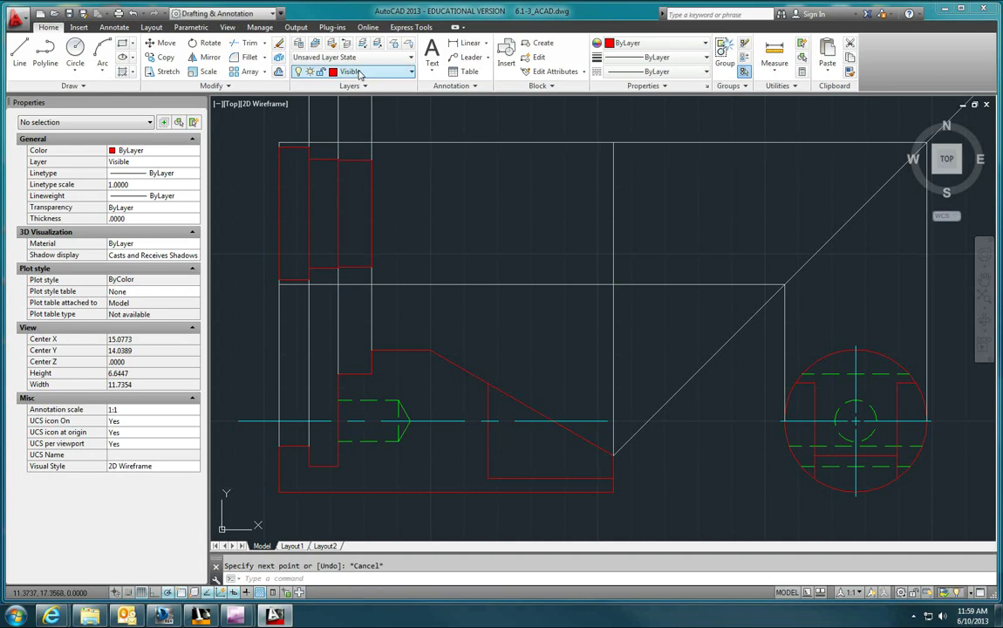
{"action": "left_click", "coordinate": [358, 71]}
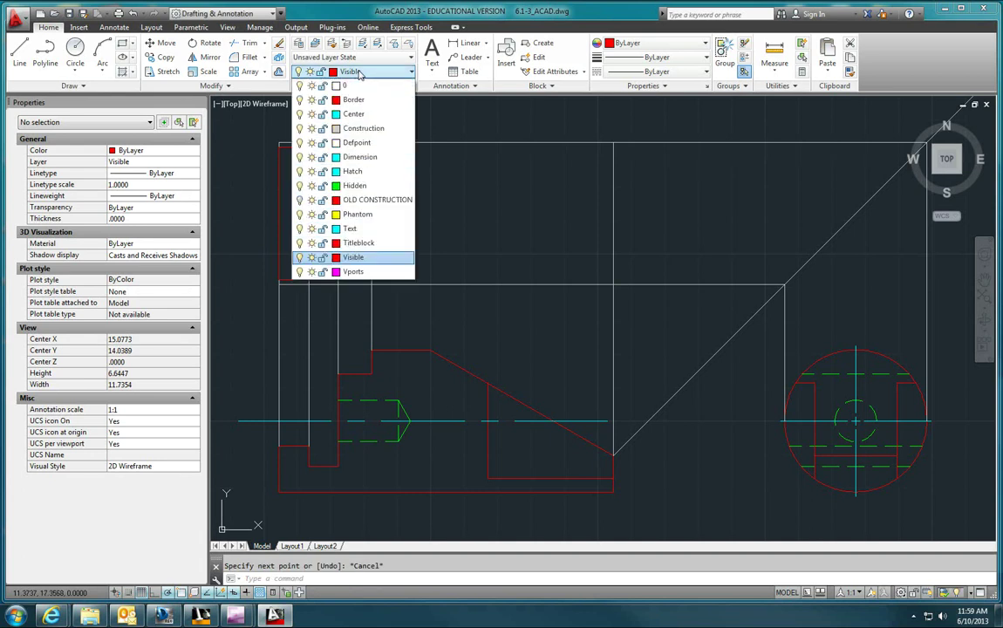
{"action": "left_click", "coordinate": [359, 128]}
{"action": "key", "text": "Return"}
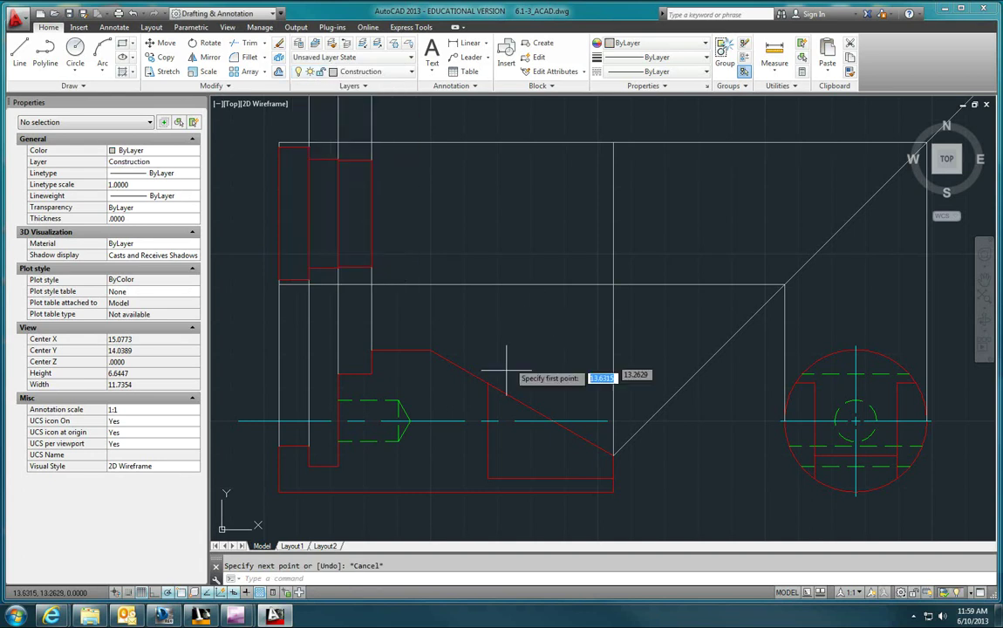
{"action": "left_click", "coordinate": [488, 383]}
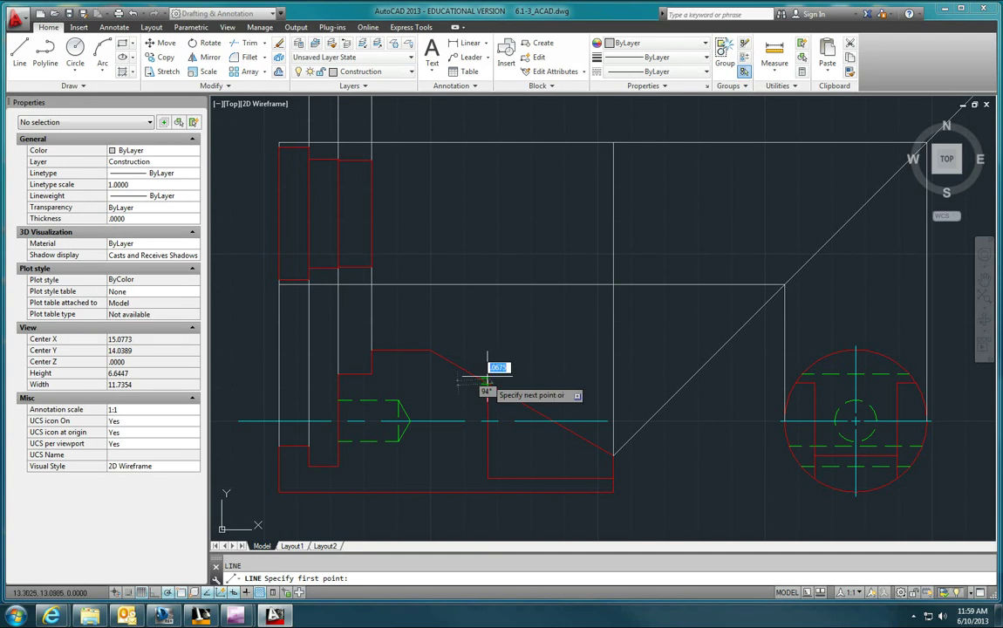
{"action": "left_click", "coordinate": [488, 125]}
{"action": "key", "text": "Escape"}
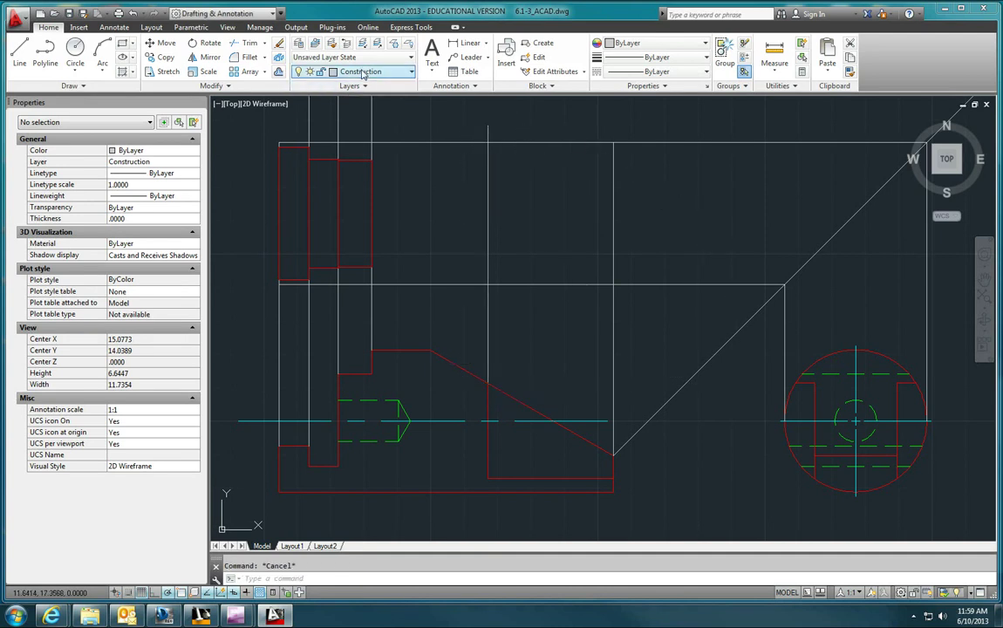
On the Visible layer, draw a short red line up from the top-view rectangle's corner.
{"action": "left_click", "coordinate": [328, 72]}
{"action": "left_click", "coordinate": [352, 257]}
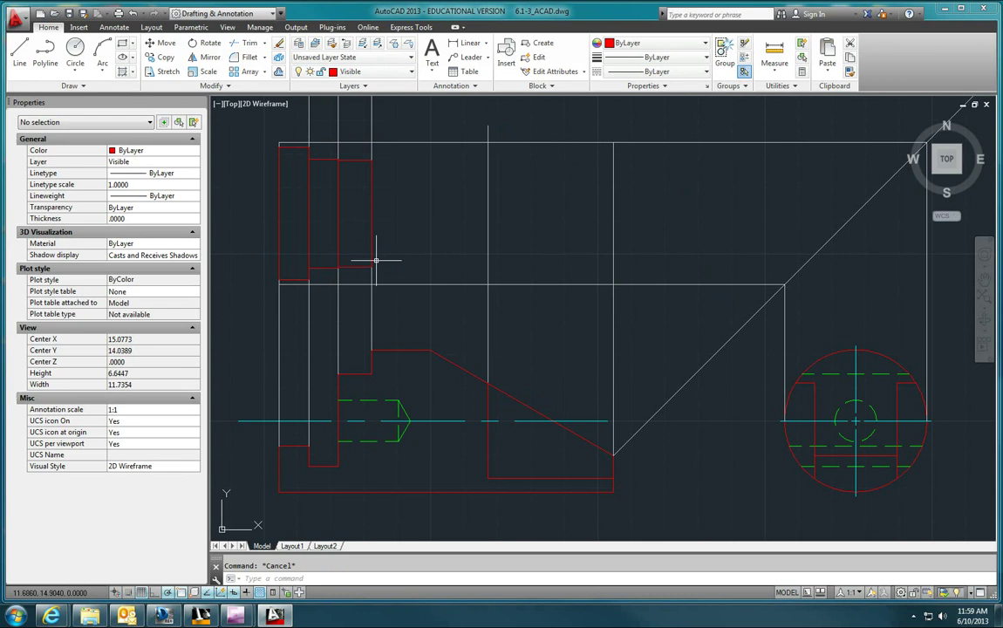
{"action": "type", "text": "l"}
{"action": "key", "text": "Return"}
{"action": "scroll", "coordinate": [354, 157], "scroll_direction": "up", "scroll_amount": 6}
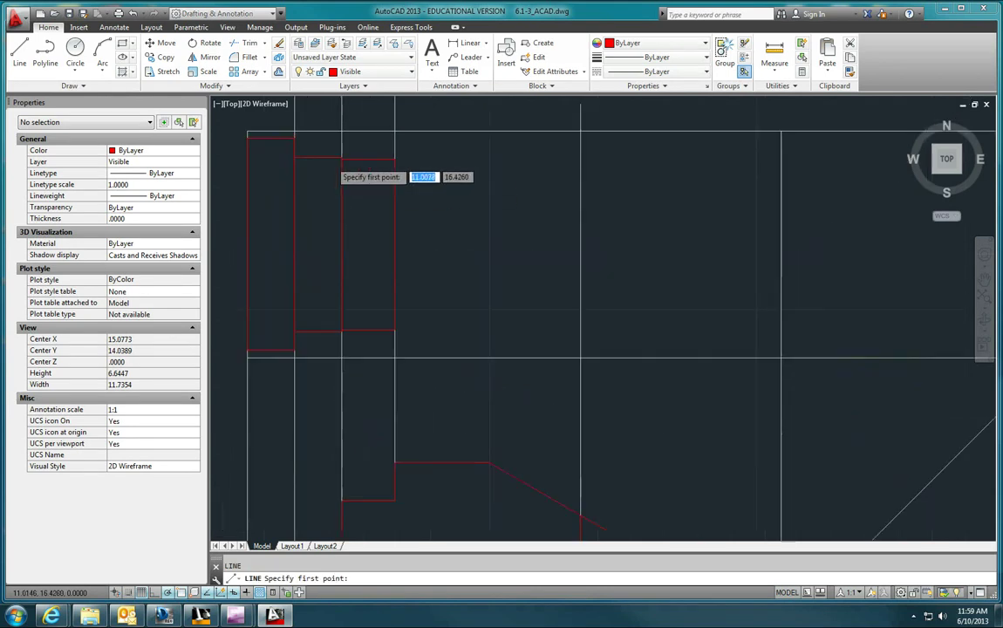
{"action": "left_click", "coordinate": [356, 157]}
{"action": "scroll", "coordinate": [356, 157], "scroll_direction": "down", "scroll_amount": 2}
{"action": "left_click", "coordinate": [356, 114]}
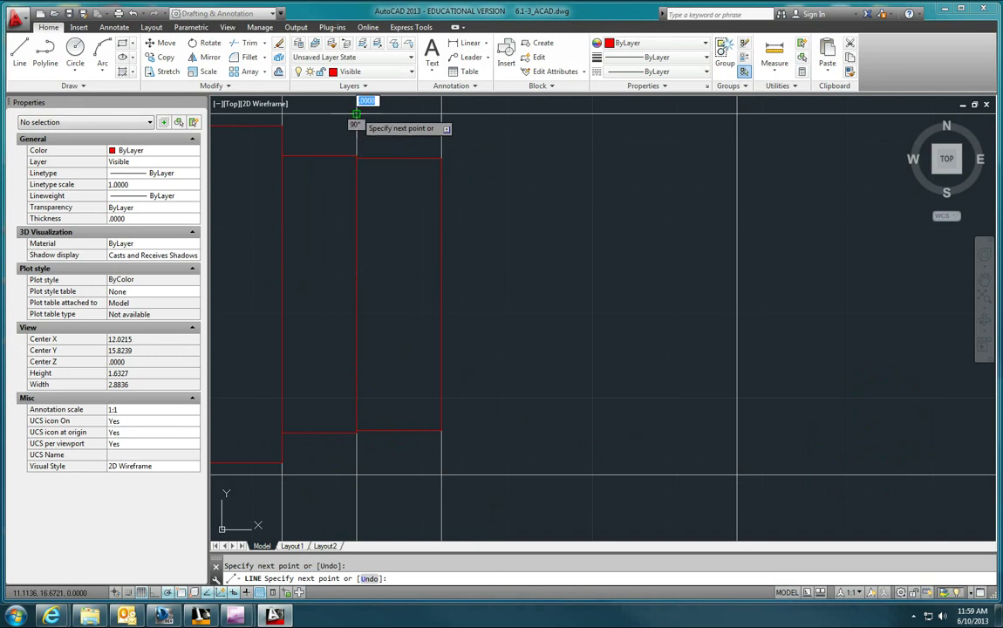
{"action": "scroll", "coordinate": [407, 143], "scroll_direction": "down", "scroll_amount": 4}
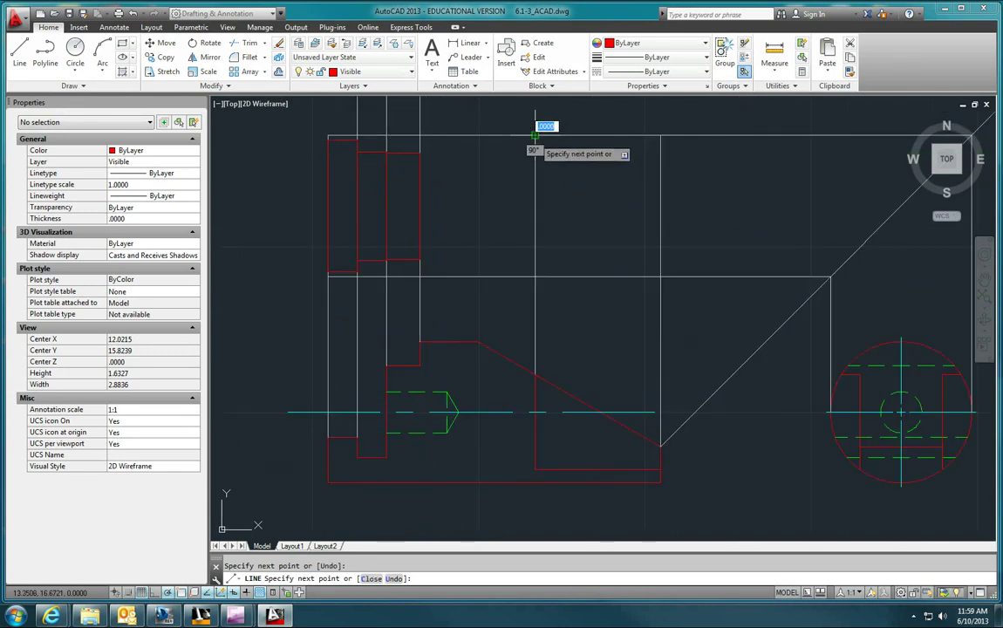
{"action": "key", "text": "Escape"}
{"action": "scroll", "coordinate": [392, 139], "scroll_direction": "up", "scroll_amount": 3}
{"action": "middle_click_drag", "start_coordinate": [367, 208], "coordinate": [356, 225]}
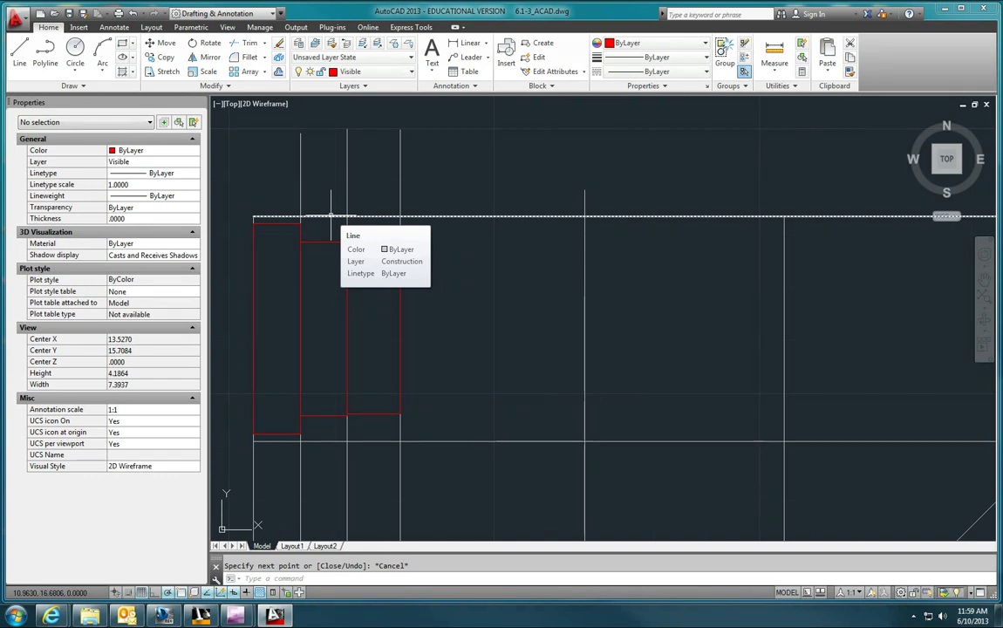
Delete the stray red horizontal line in the top view.
{"action": "left_click", "coordinate": [331, 216]}
{"action": "left_click", "coordinate": [399, 226]}
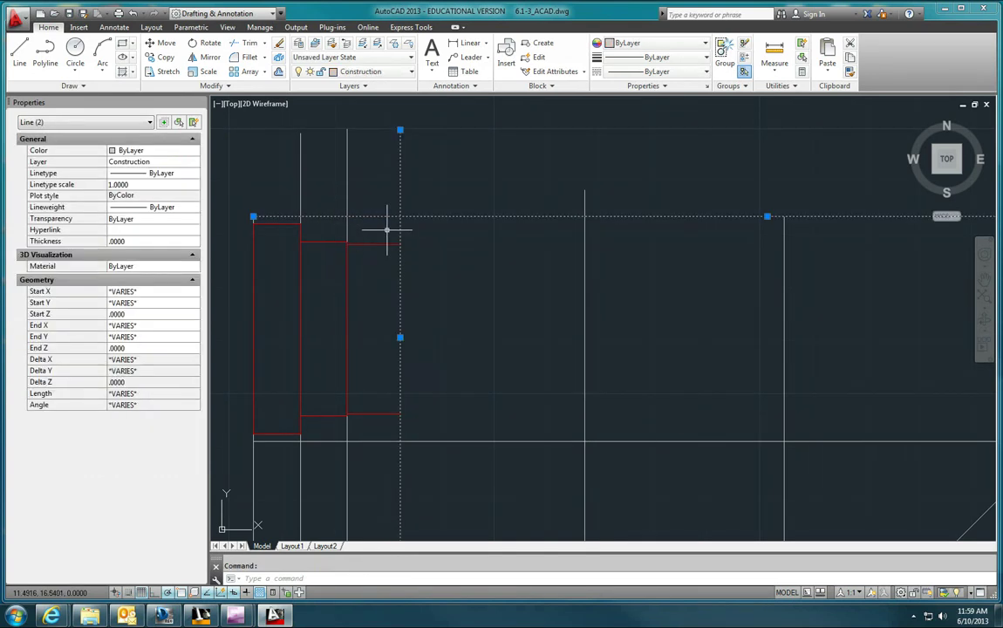
{"action": "left_click", "coordinate": [347, 229]}
{"action": "key", "text": "Escape"}
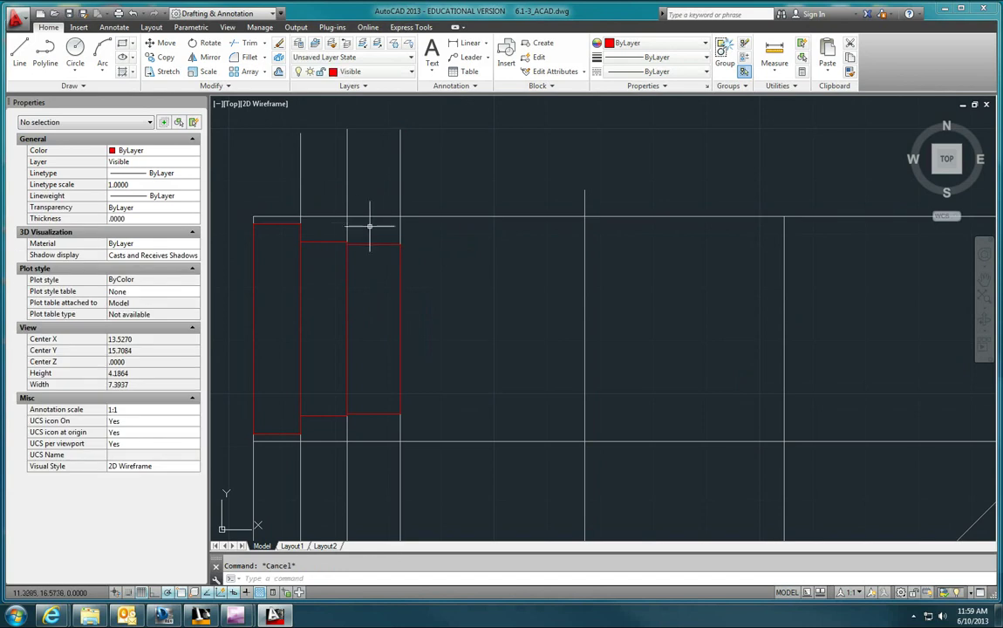
{"action": "left_click", "coordinate": [355, 216]}
{"action": "key", "text": "Delete"}
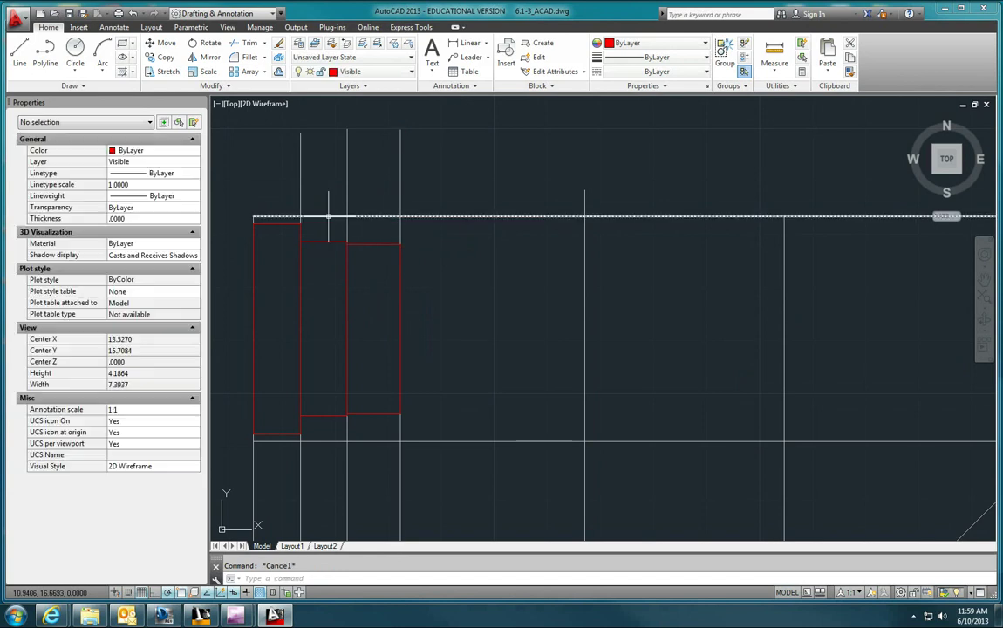
Send the five construction lines around the top view behind the red outlines.
{"action": "left_click", "coordinate": [410, 183]}
{"action": "key", "text": "Escape"}
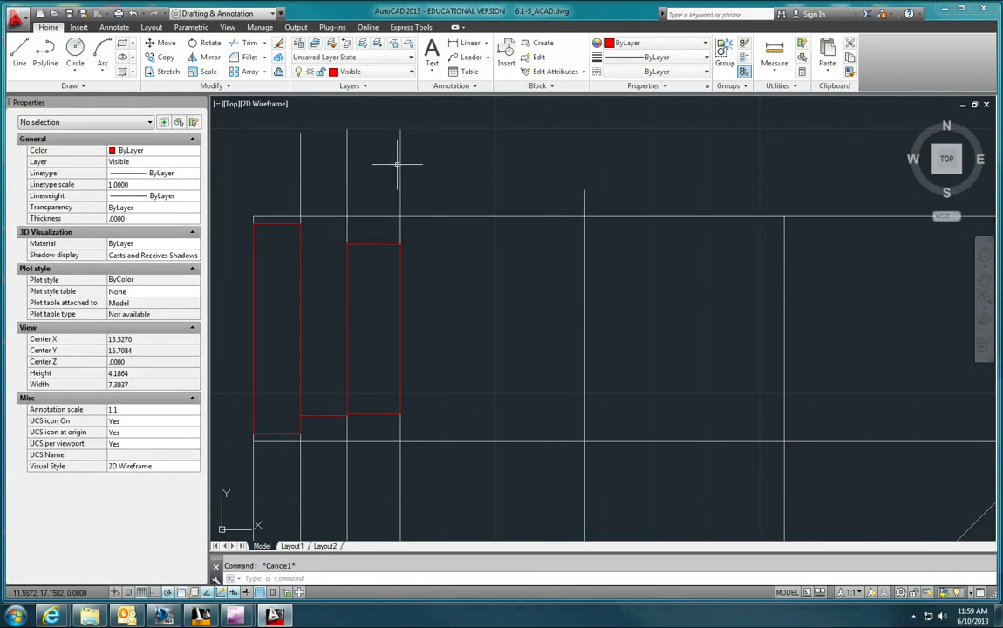
{"action": "left_click", "coordinate": [400, 161]}
{"action": "left_click", "coordinate": [346, 164]}
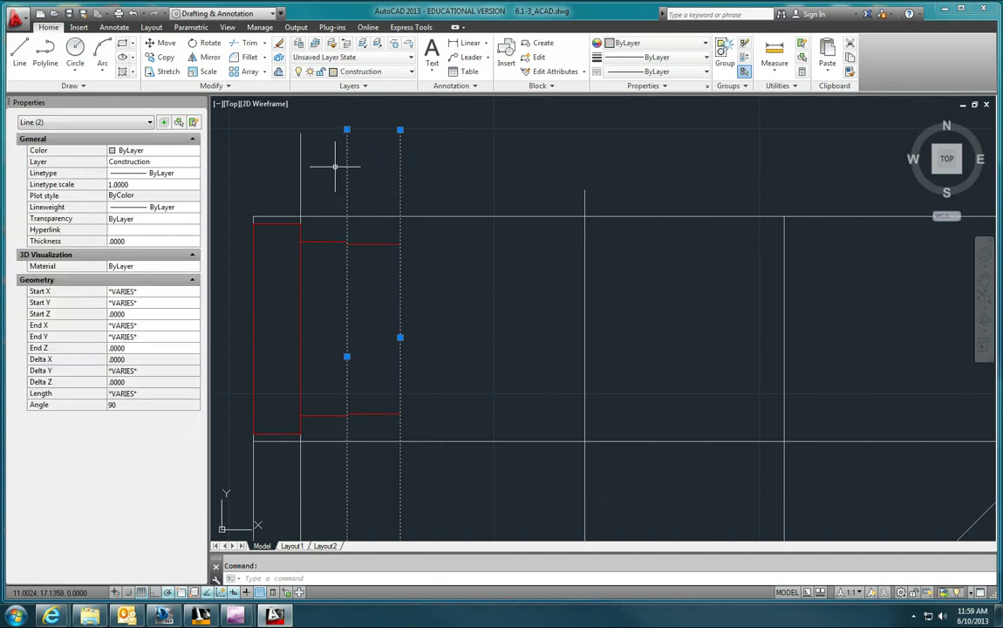
{"action": "left_click", "coordinate": [300, 164]}
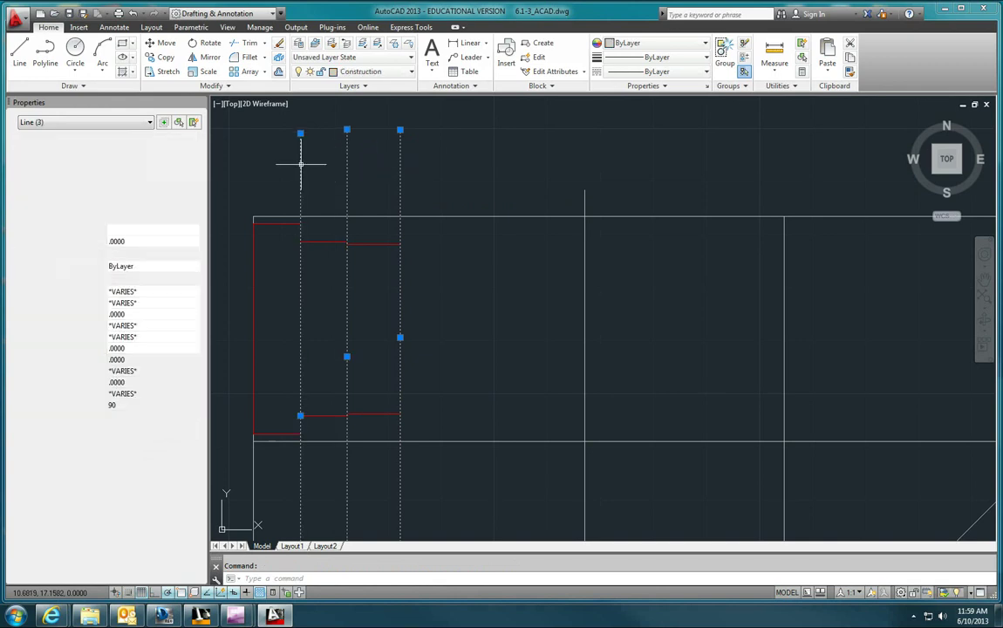
{"action": "left_click", "coordinate": [276, 216]}
{"action": "left_click", "coordinate": [585, 224]}
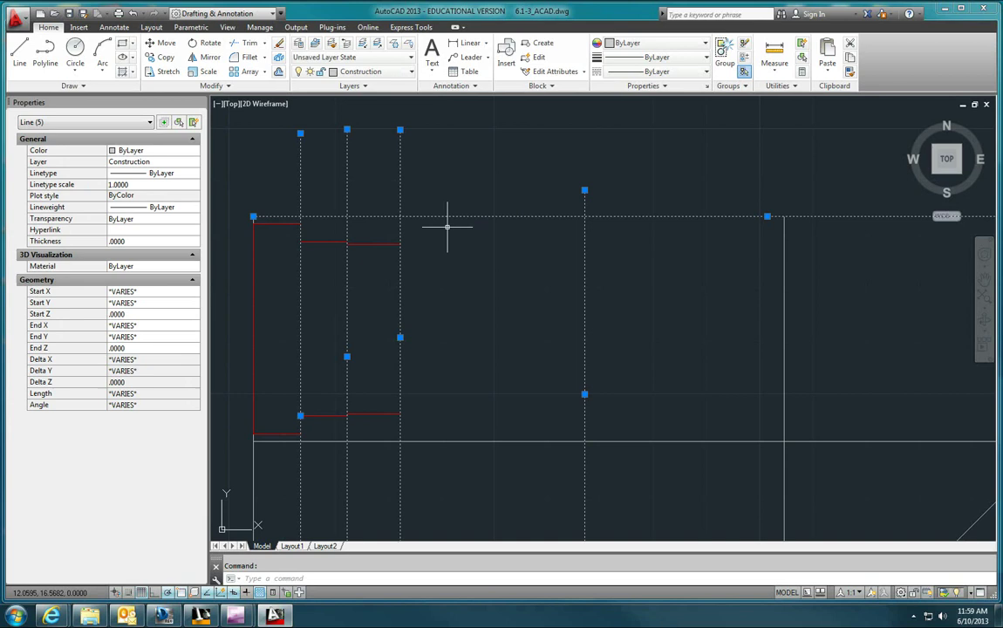
{"action": "right_click", "coordinate": [455, 160]}
{"action": "mouse_move", "coordinate": [518, 302]}
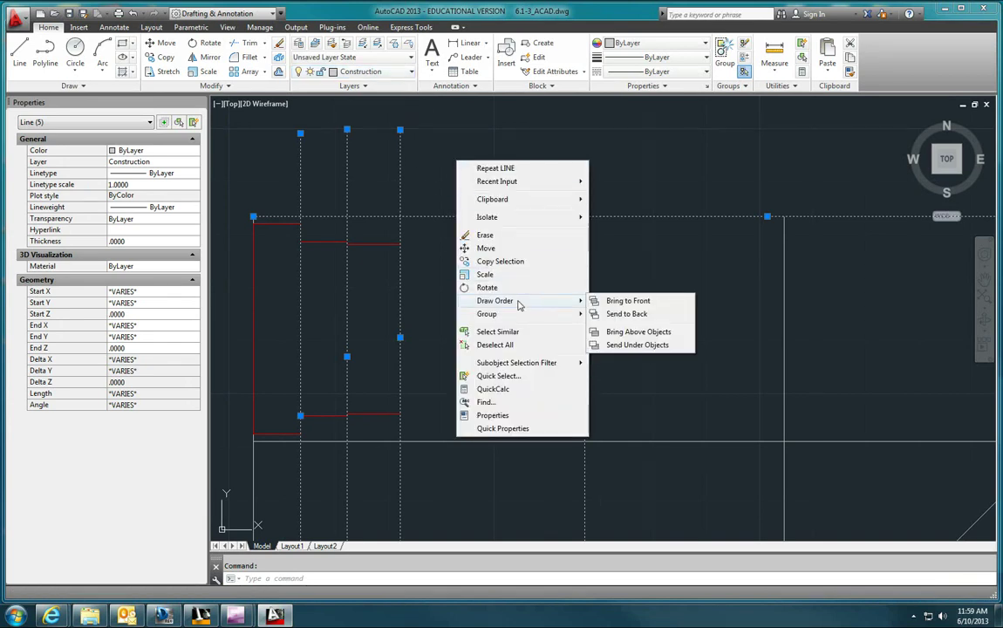
{"action": "left_click", "coordinate": [623, 313]}
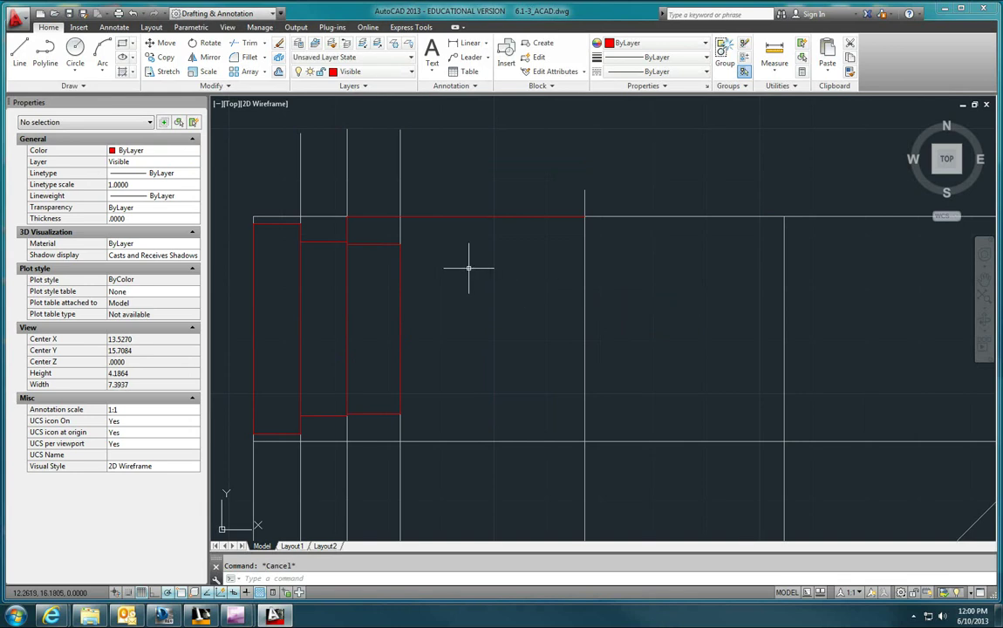
Draw a horizontal construction line between the two intersections and send it to back.
{"action": "type", "text": "l"}
{"action": "key", "text": "Return"}
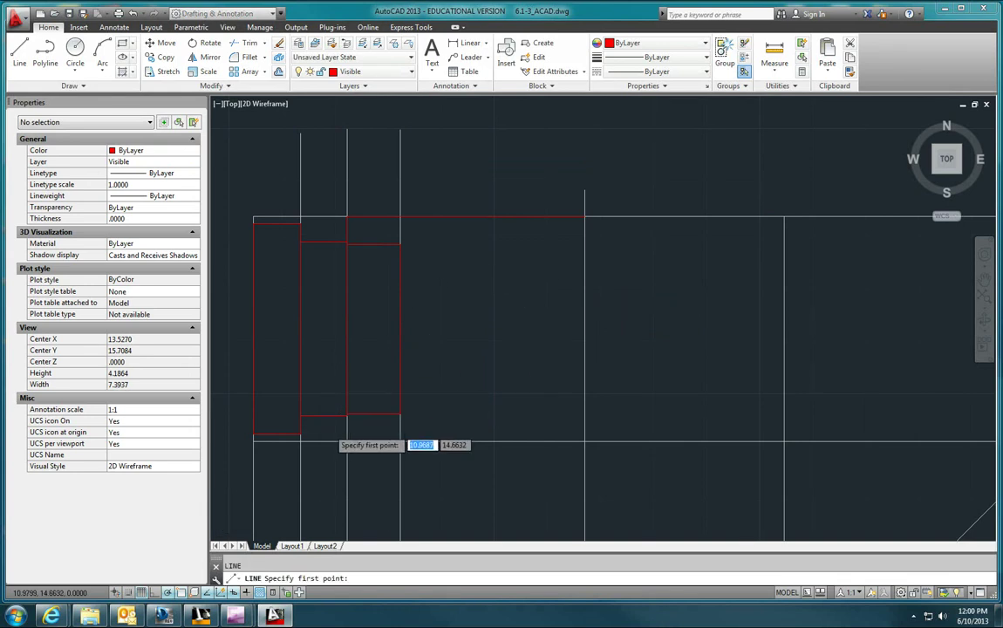
{"action": "scroll", "coordinate": [362, 401], "scroll_direction": "up", "scroll_amount": 3}
{"action": "left_click", "coordinate": [366, 462]}
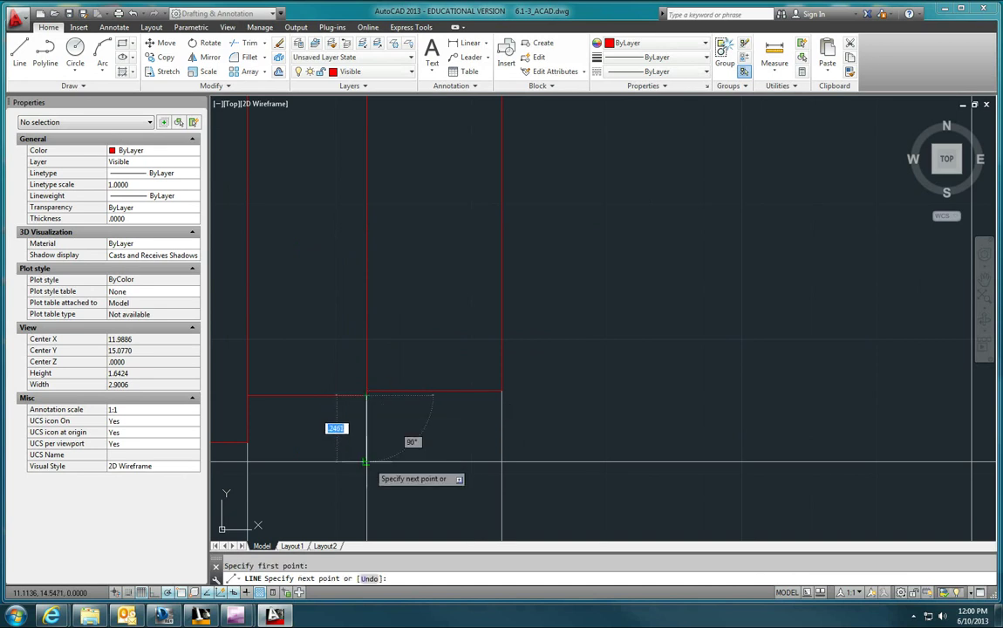
{"action": "scroll", "coordinate": [402, 462], "scroll_direction": "down", "scroll_amount": 4}
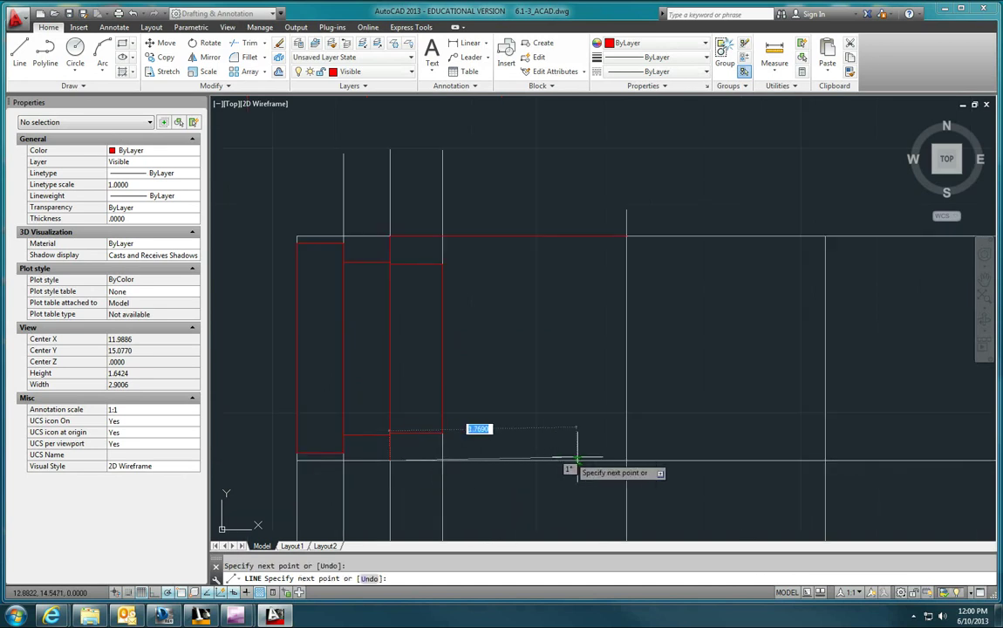
{"action": "left_click", "coordinate": [625, 462]}
{"action": "key", "text": "Escape"}
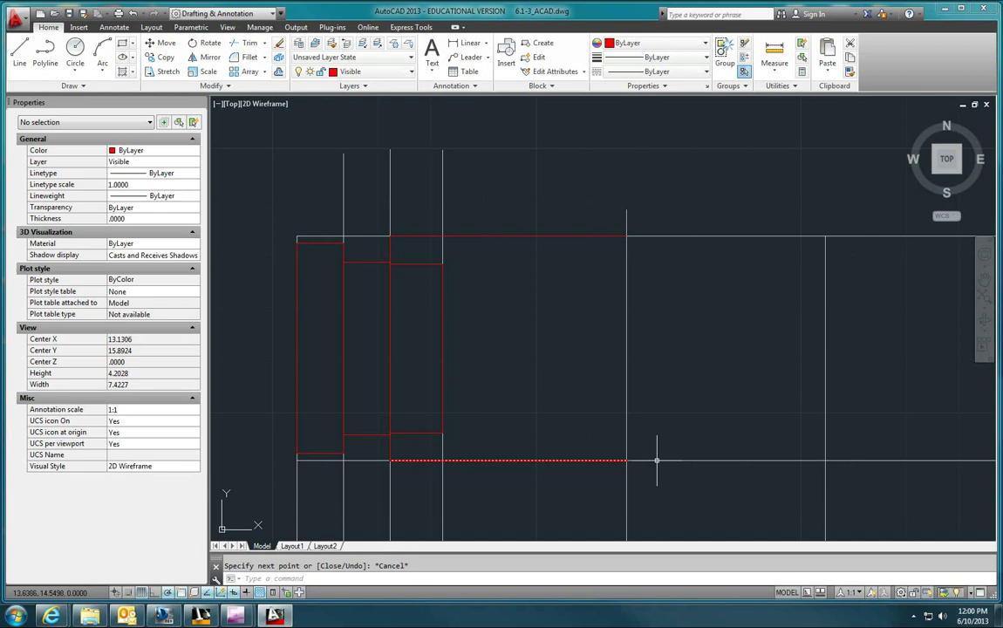
{"action": "left_click", "coordinate": [716, 460]}
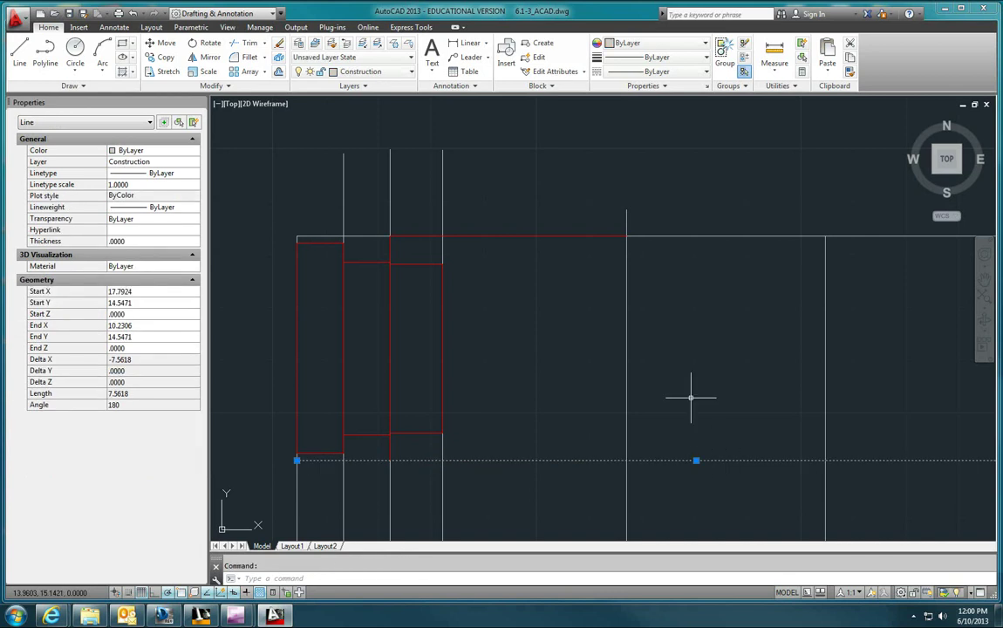
{"action": "right_click", "coordinate": [690, 397]}
{"action": "mouse_move", "coordinate": [746, 243]}
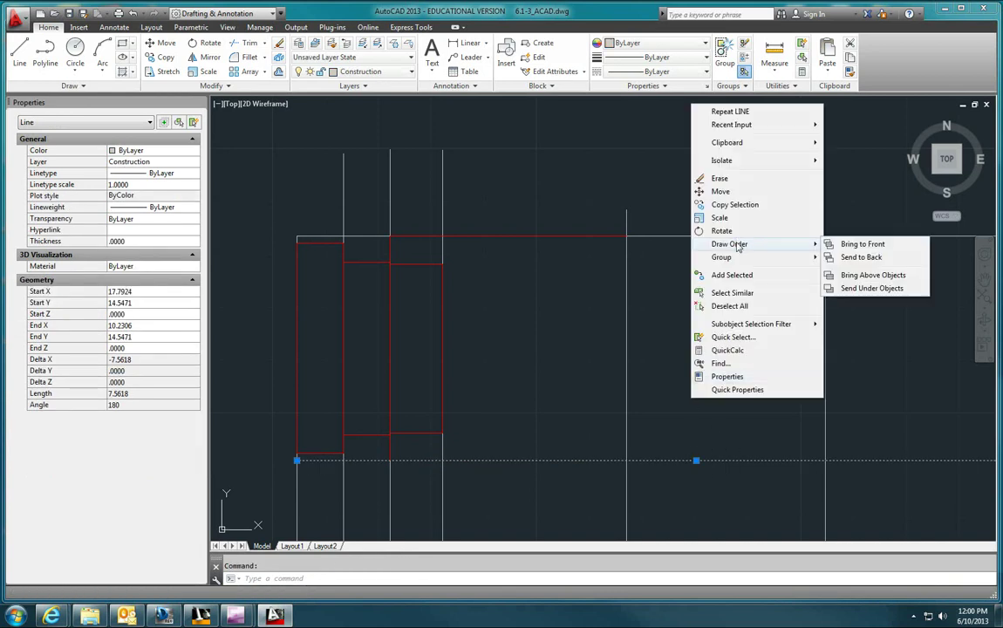
{"action": "left_click", "coordinate": [859, 257]}
{"action": "scroll", "coordinate": [698, 318], "scroll_direction": "up", "scroll_amount": 2}
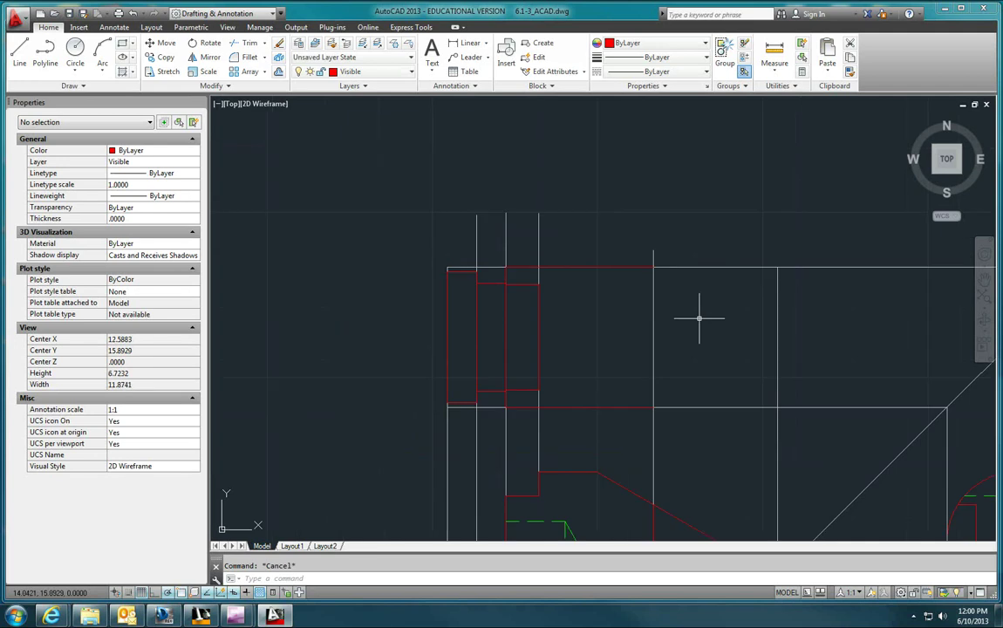
Pan the drawing to show the front view's hidden lines and the circular side view.
{"action": "middle_click_drag", "start_coordinate": [699, 318], "coordinate": [608, 264]}
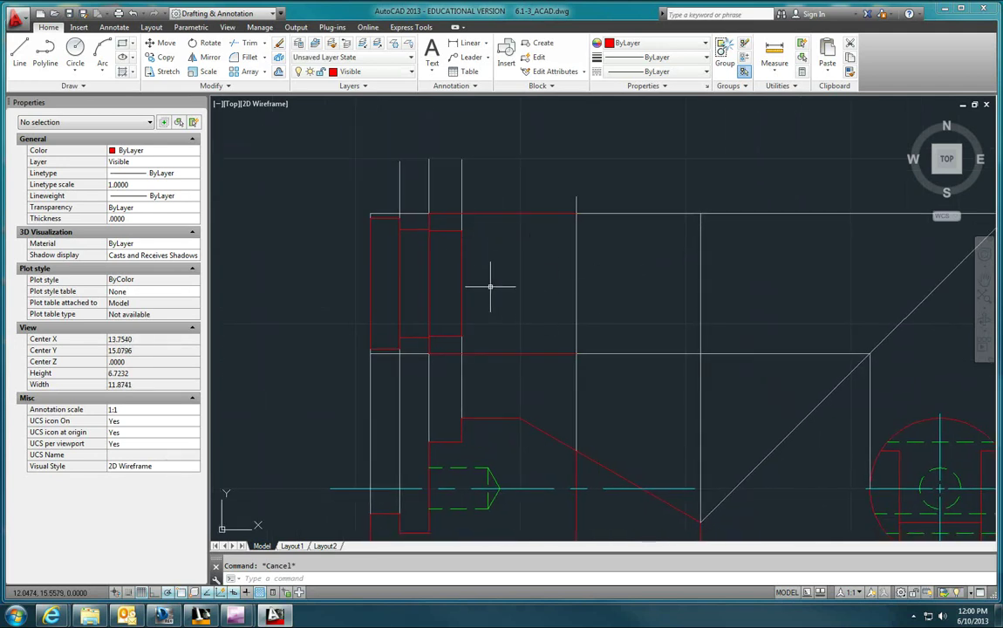
{"action": "mouse_move", "coordinate": [586, 421]}
{"action": "middle_mouse_down"}
{"action": "mouse_move", "coordinate": [537, 385]}
{"action": "mouse_move", "coordinate": [549, 362]}
{"action": "mouse_move", "coordinate": [567, 370]}
{"action": "mouse_move", "coordinate": [558, 368]}
{"action": "middle_mouse_up"}
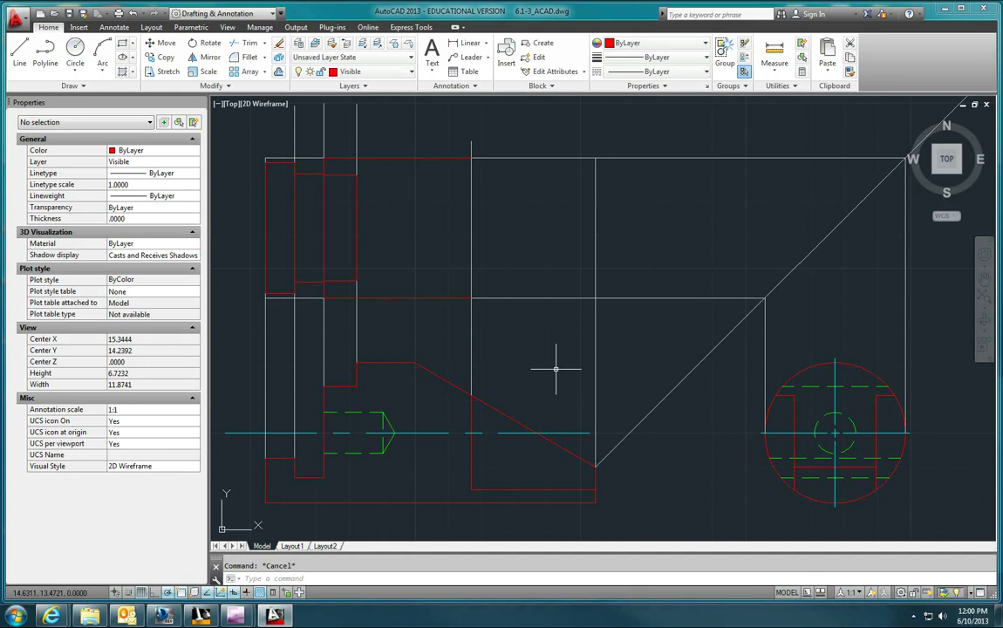
{"action": "mouse_move", "coordinate": [427, 361]}
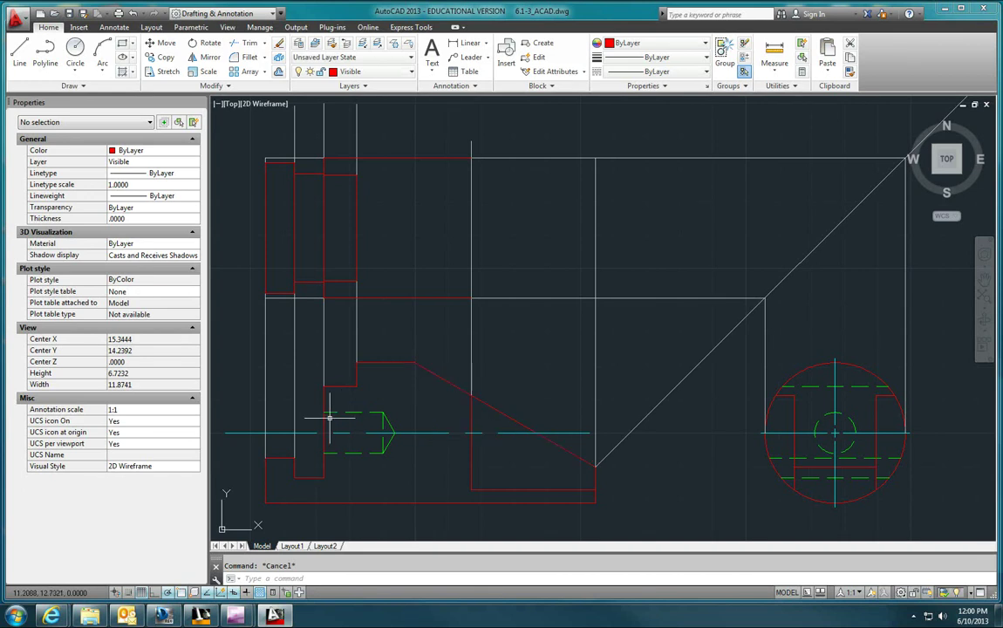
{"action": "mouse_move", "coordinate": [353, 419]}
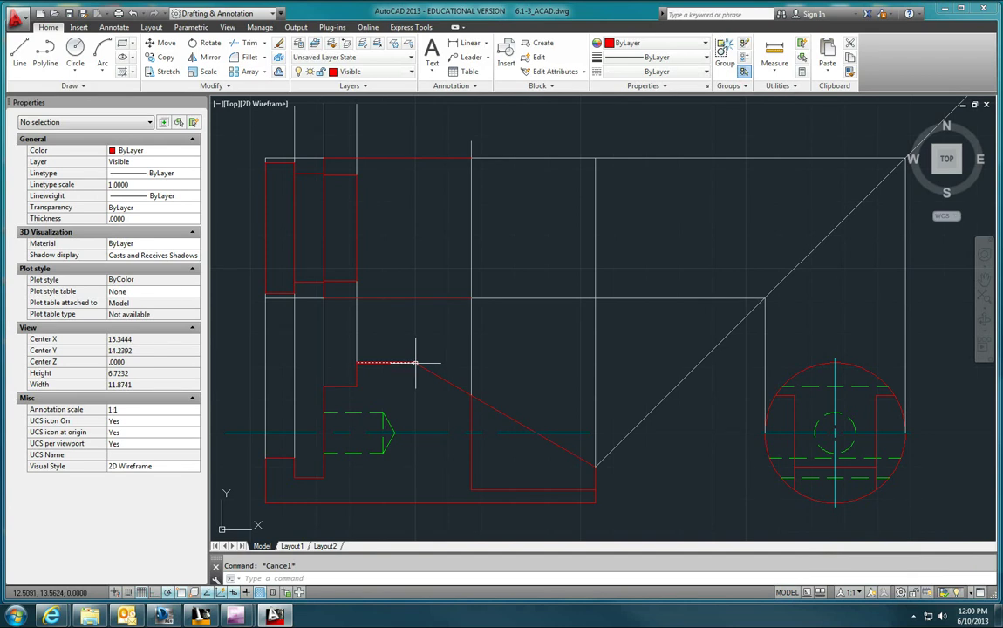
On the Construction layer, draw two vertical projectors from the sloped face up through the top view.
{"action": "left_click", "coordinate": [369, 72]}
{"action": "left_click", "coordinate": [362, 128]}
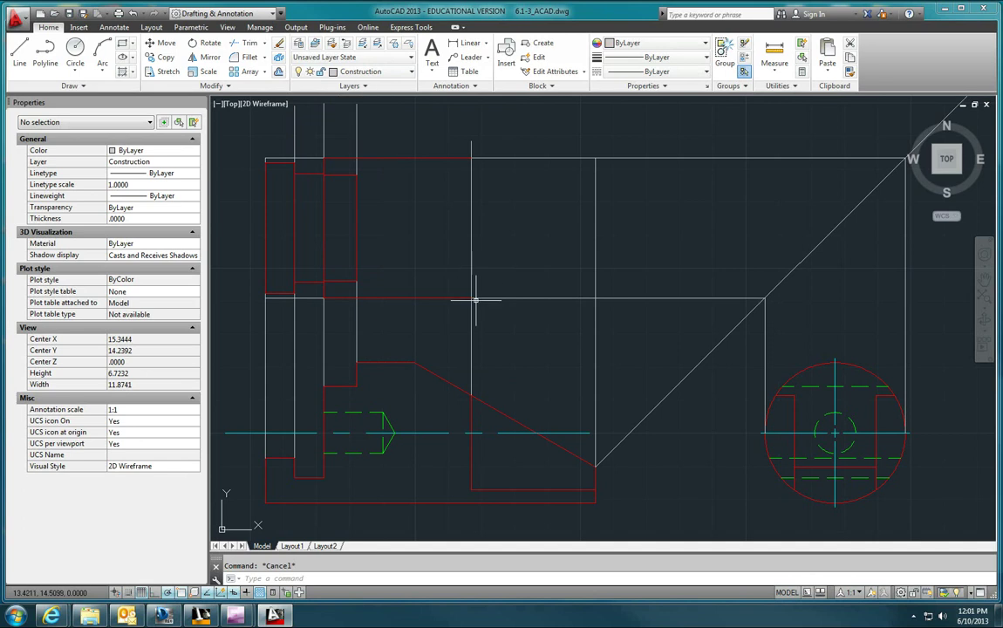
{"action": "key", "text": "Return"}
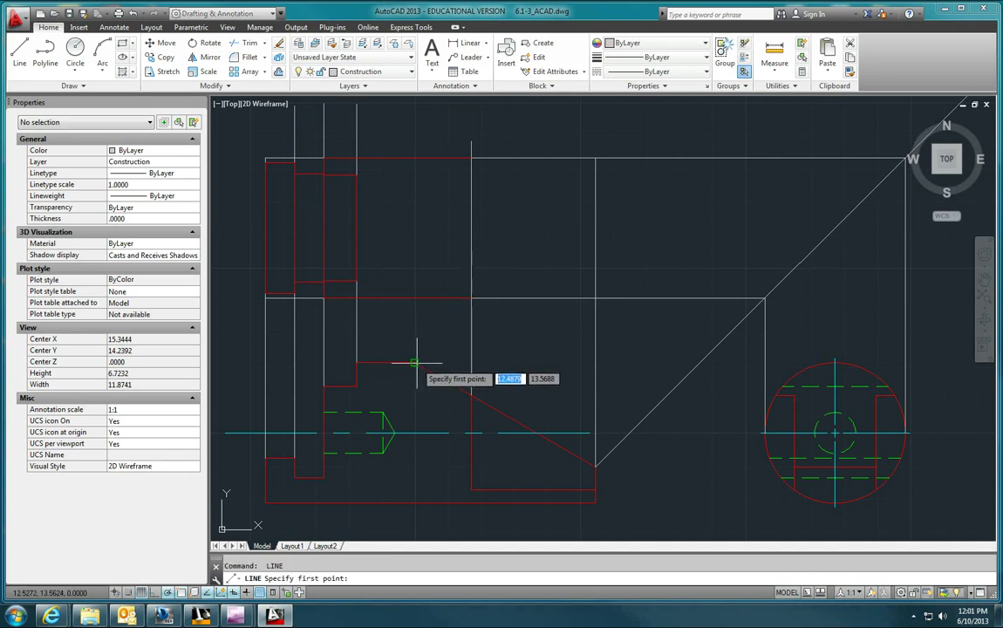
{"action": "left_click", "coordinate": [412, 361]}
{"action": "left_click", "coordinate": [414, 118]}
{"action": "key", "text": "Escape"}
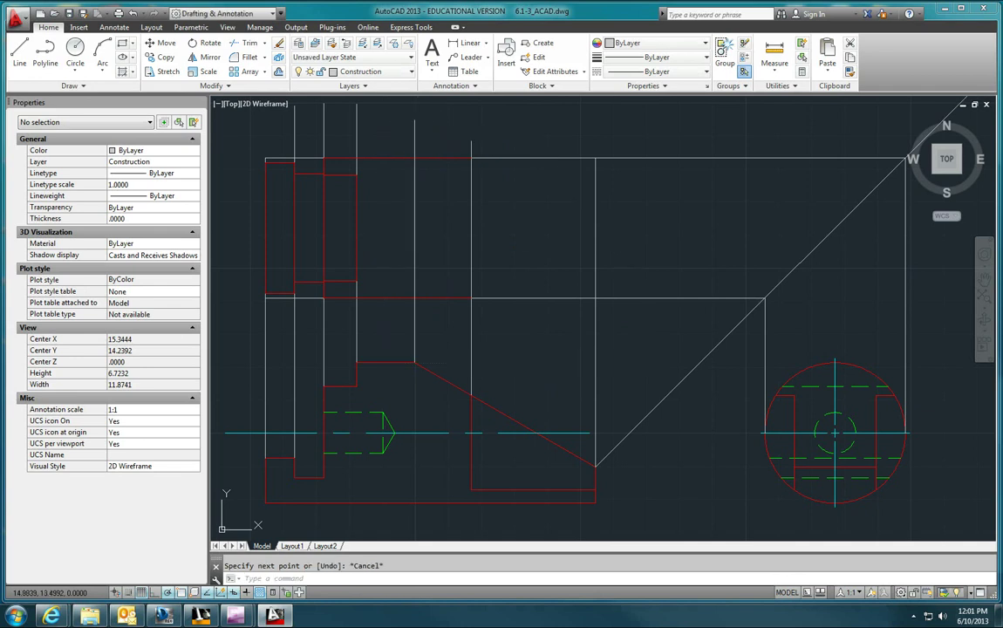
{"action": "key", "text": "Return"}
{"action": "left_click", "coordinate": [536, 433]}
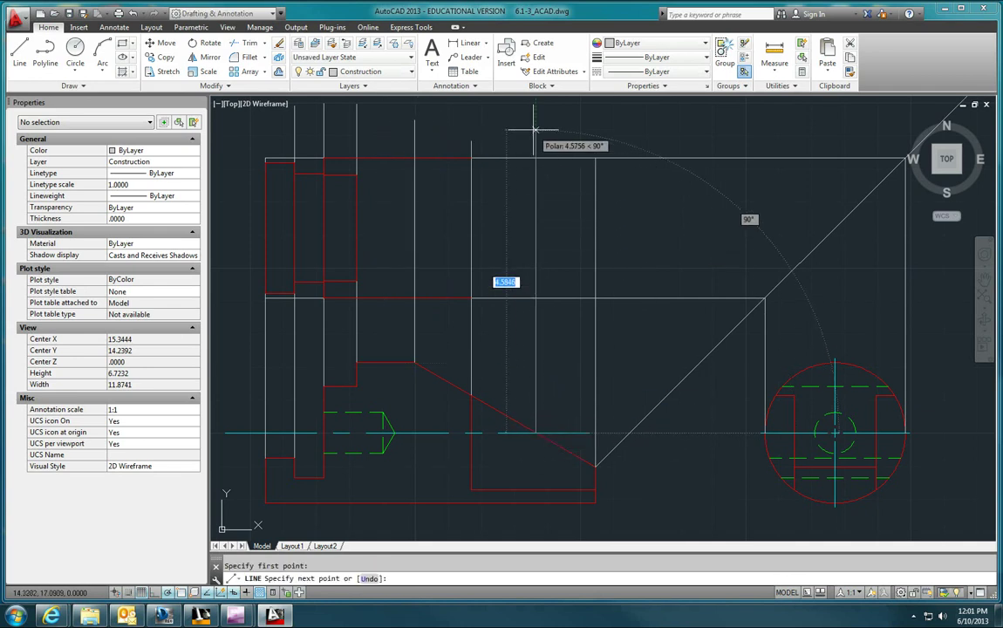
{"action": "left_click", "coordinate": [537, 129]}
{"action": "key", "text": "Escape"}
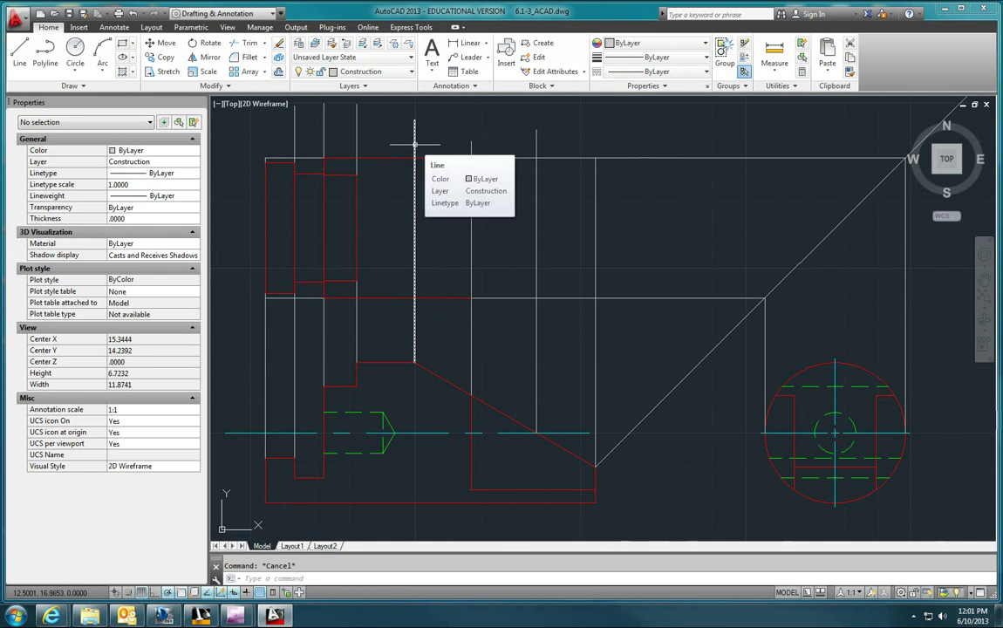
Dismiss the Welcome window that interrupted the TR trim command.
{"action": "type", "text": "tr"}
{"action": "key", "text": "Return"}
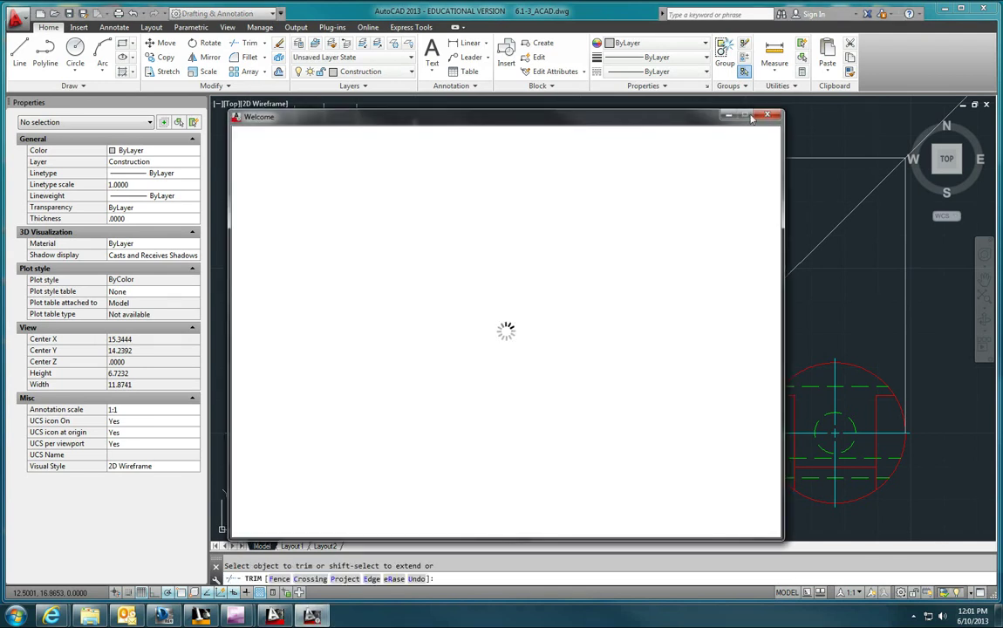
{"action": "left_click", "coordinate": [766, 115]}
{"action": "key", "text": "Escape"}
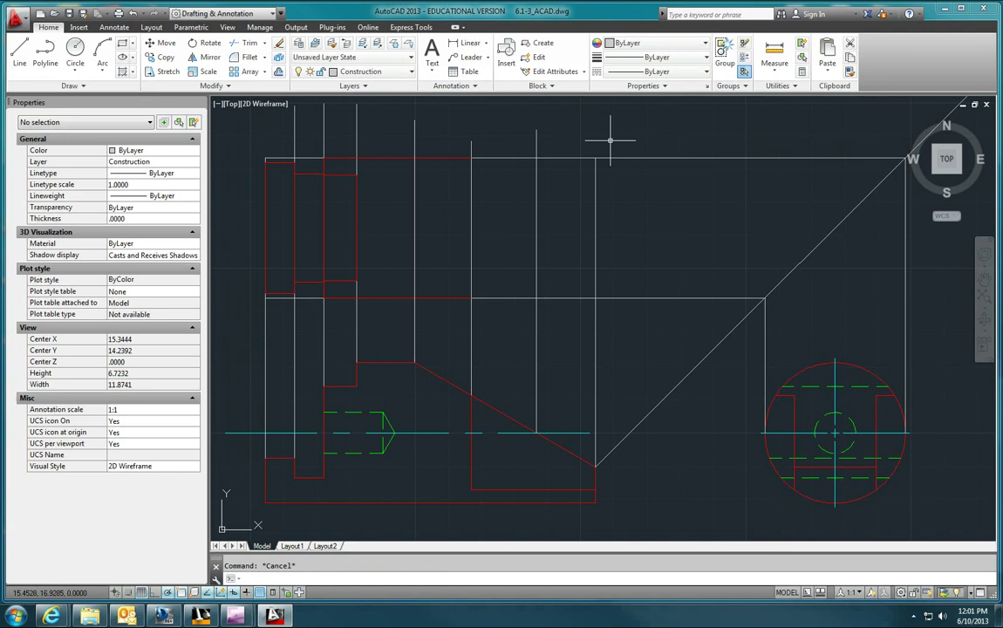
Trim the left projector at both horizontal edges and check its 2.125 length.
{"action": "type", "text": "tr"}
{"action": "key", "text": "Return"}
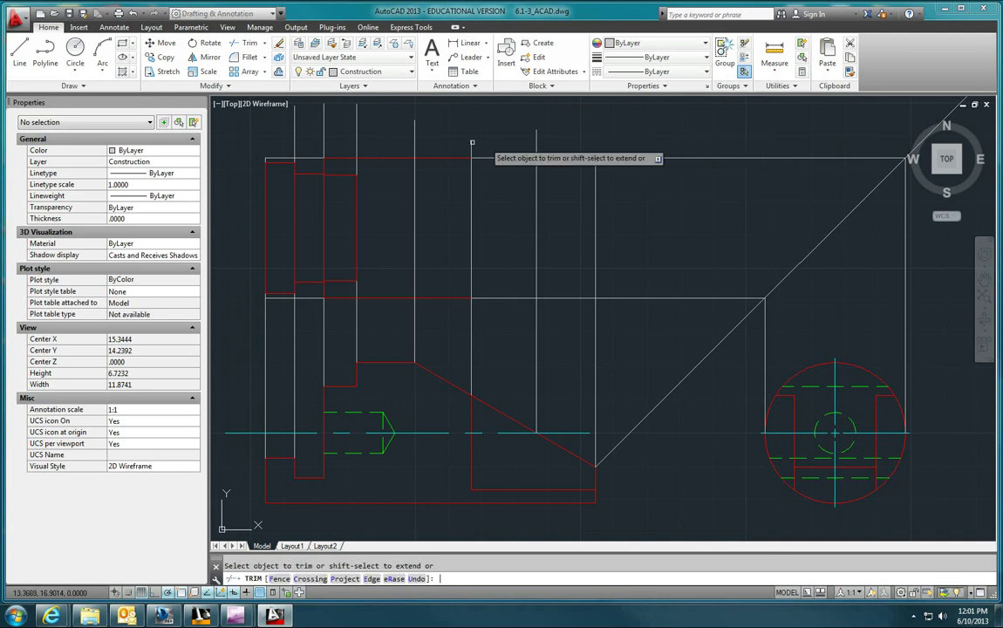
{"action": "left_click", "coordinate": [416, 137]}
{"action": "left_click", "coordinate": [415, 324]}
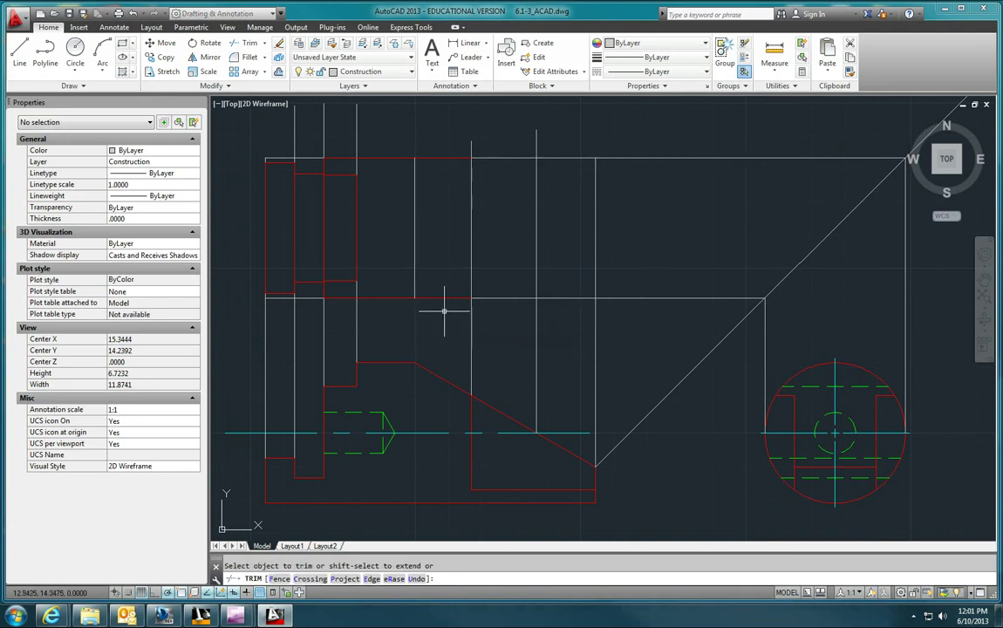
{"action": "key", "text": "Escape"}
{"action": "left_click", "coordinate": [414, 235]}
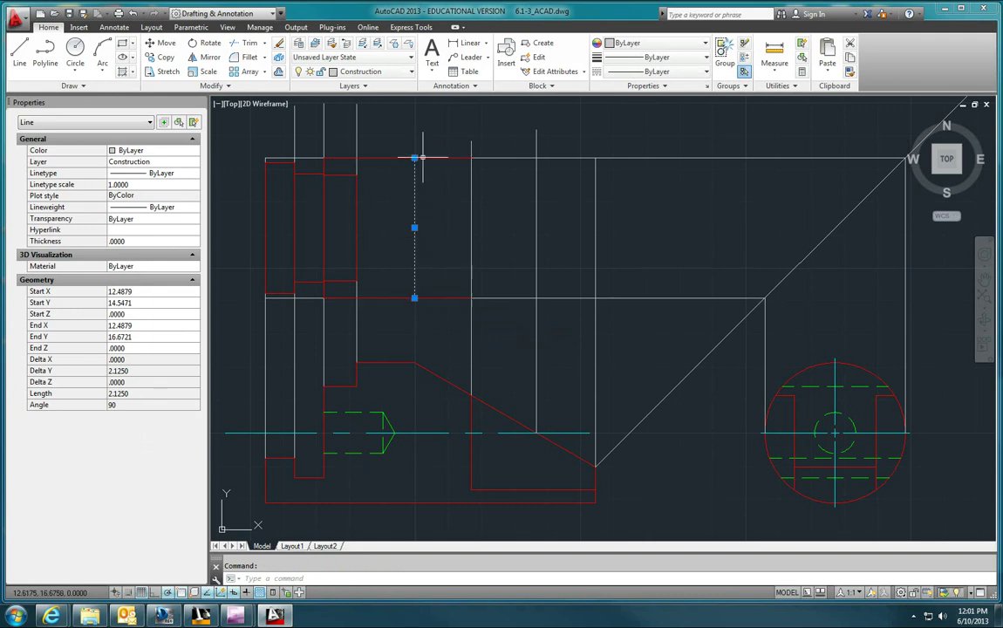
{"action": "key", "text": "Escape"}
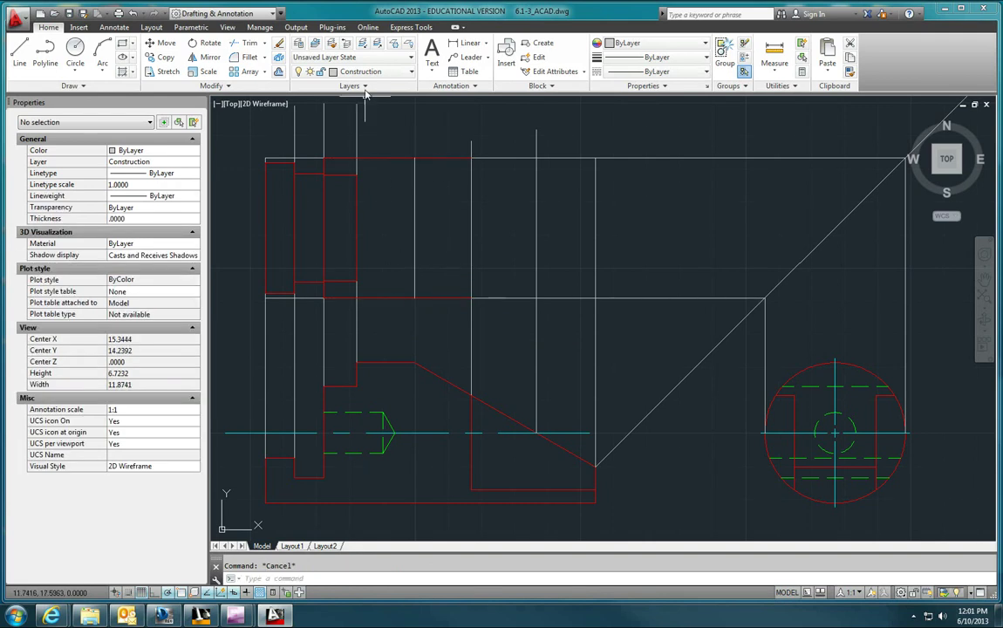
On the Visible layer, draw an ellipse from the intersection to the top edge, width at the line's midpoint.
{"action": "left_click", "coordinate": [366, 72]}
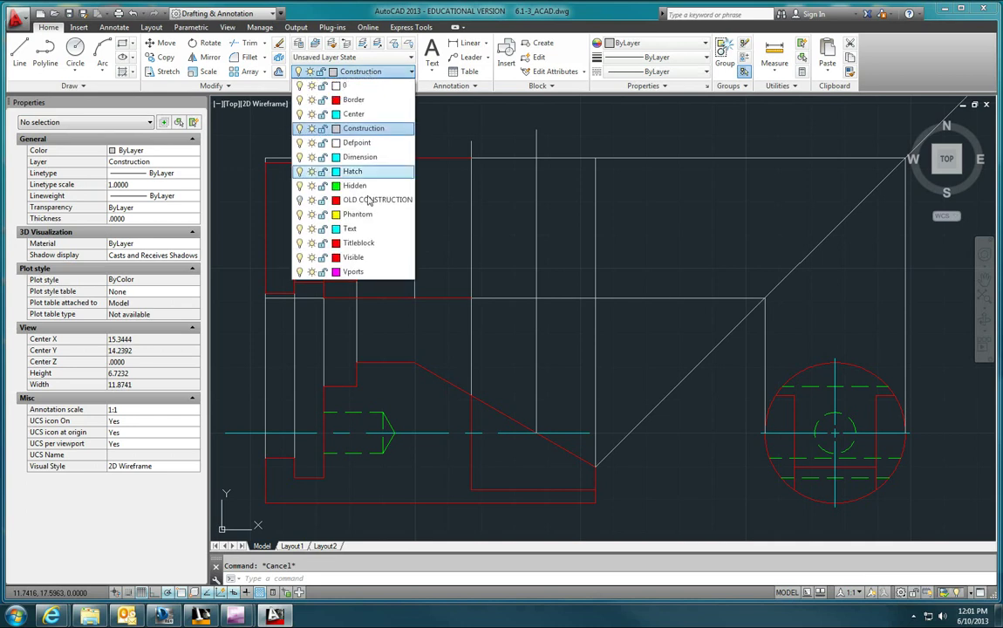
{"action": "left_click", "coordinate": [353, 257]}
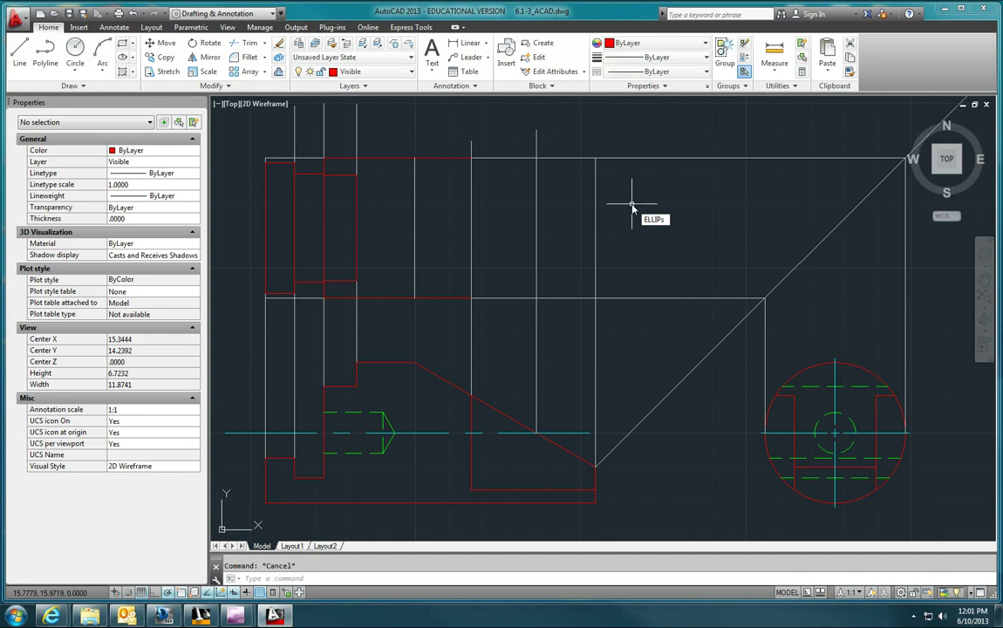
{"action": "type", "text": "ELLIPs"}
{"action": "key", "text": "Return"}
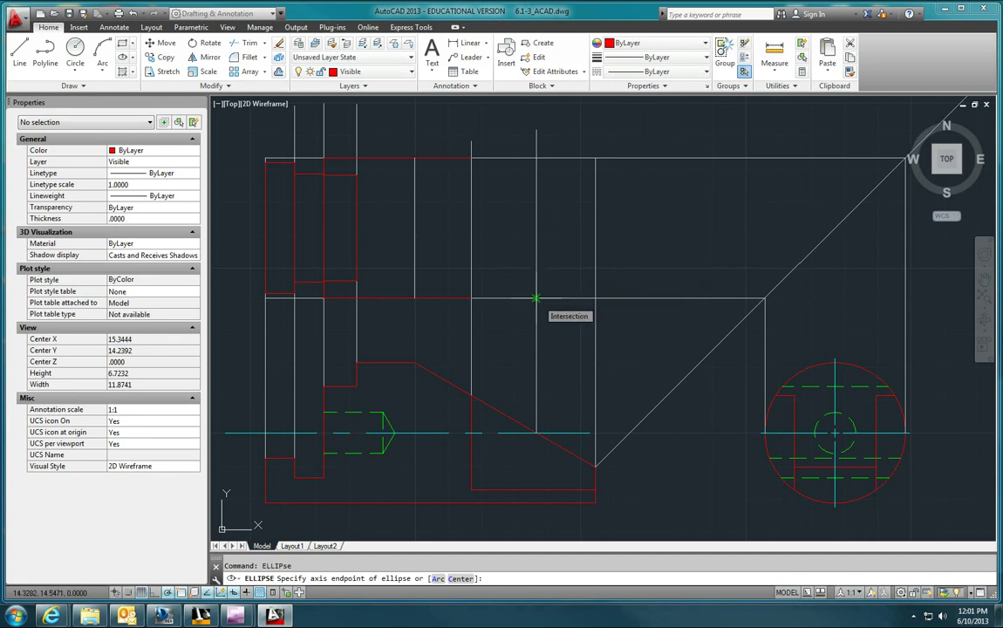
{"action": "left_click", "coordinate": [535, 298]}
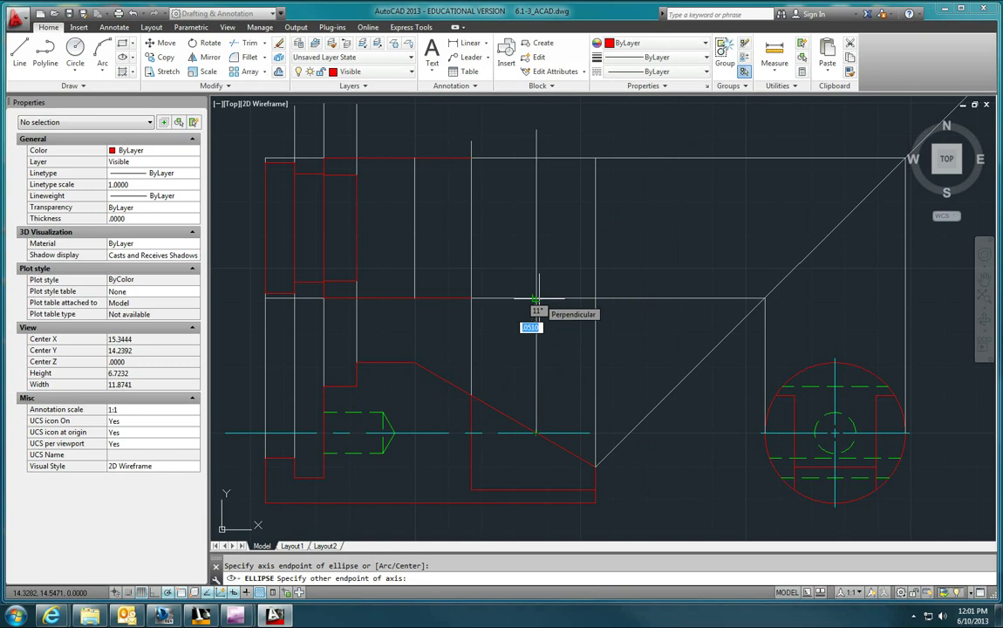
{"action": "left_click", "coordinate": [537, 299]}
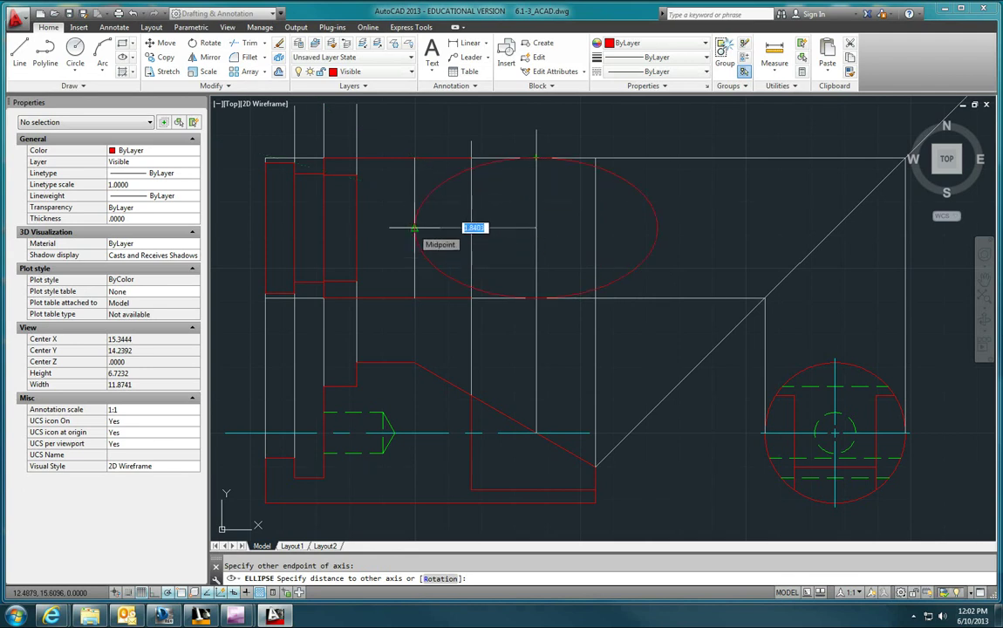
{"action": "left_click", "coordinate": [414, 229]}
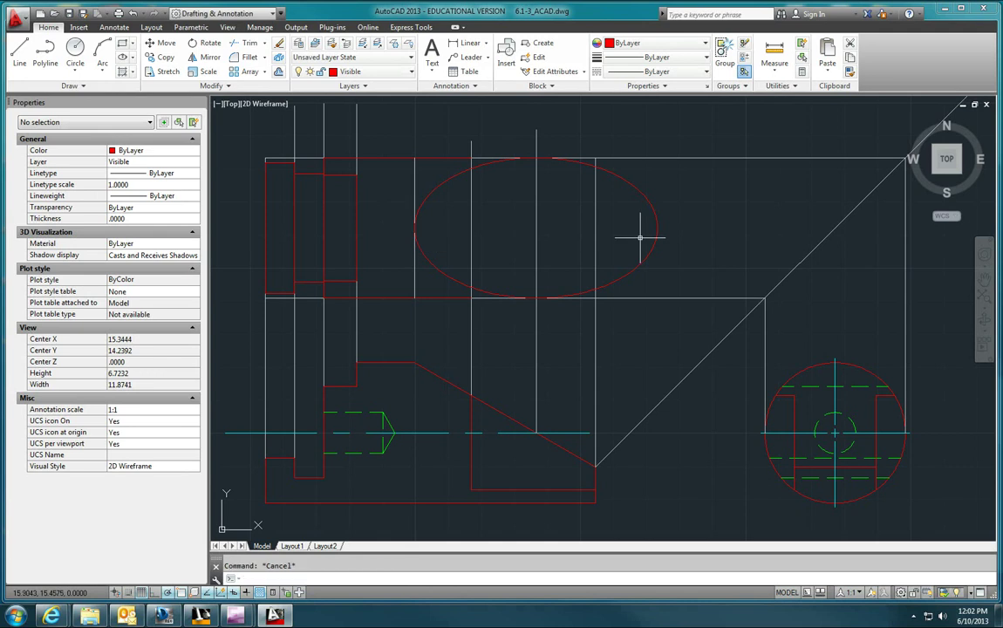
Trim away the ellipse's right half using the vertical projector as the cutting edge.
{"action": "type", "text": "ts or"}
{"action": "key", "text": "Return"}
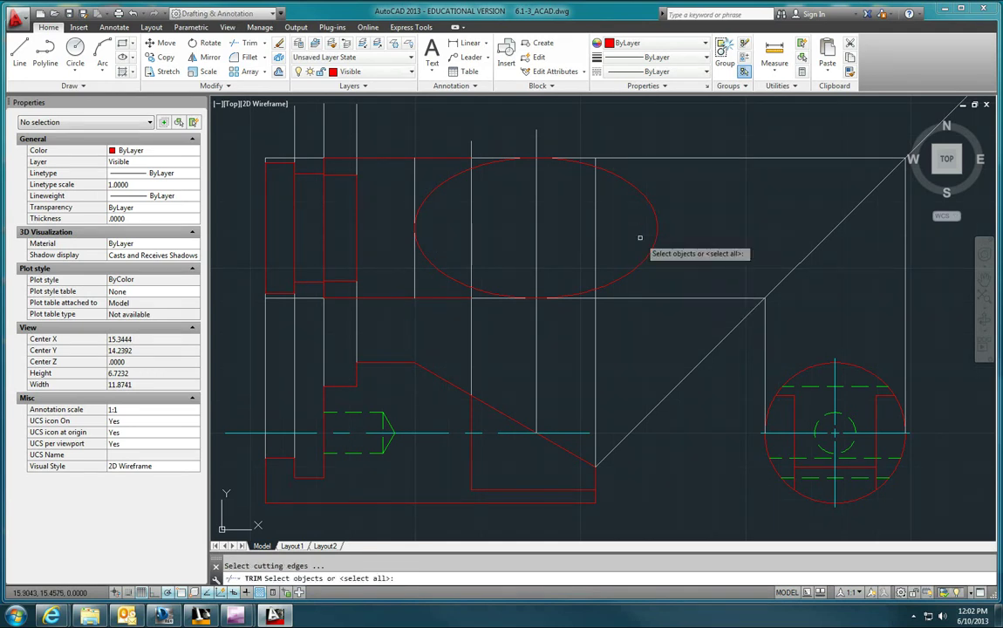
{"action": "left_click", "coordinate": [536, 220]}
{"action": "key", "text": "Return"}
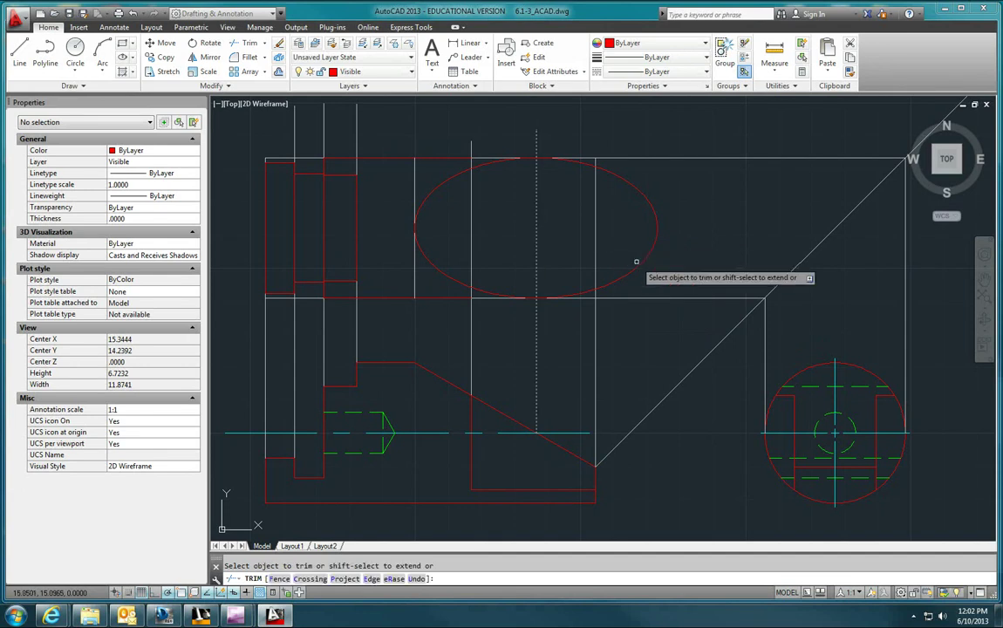
{"action": "left_click", "coordinate": [639, 264]}
{"action": "key", "text": "Escape"}
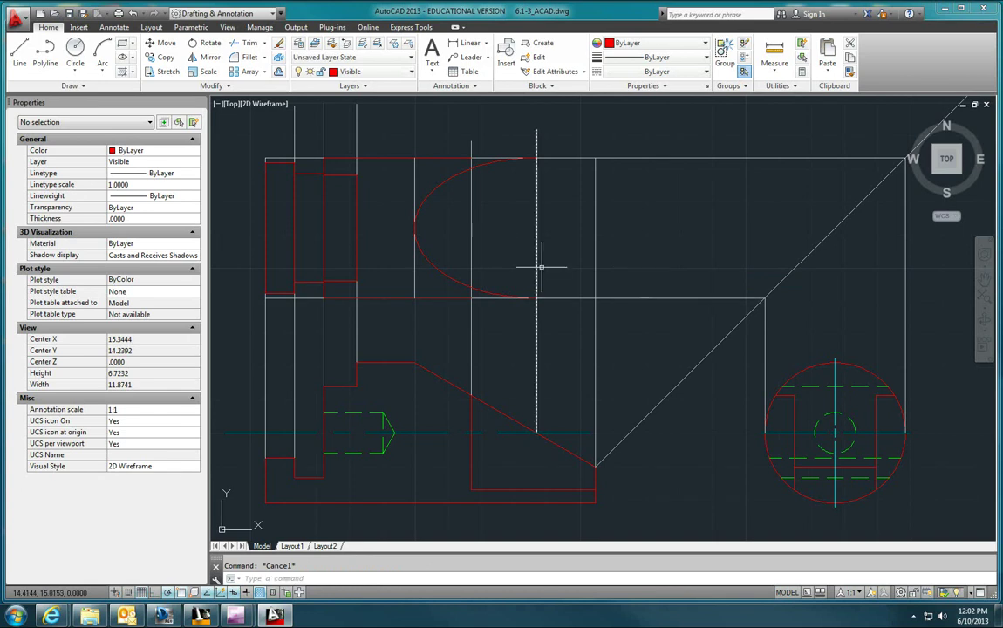
Select the two short lines near the circle's top to check their 0.2802 length.
{"action": "left_click", "coordinate": [784, 395]}
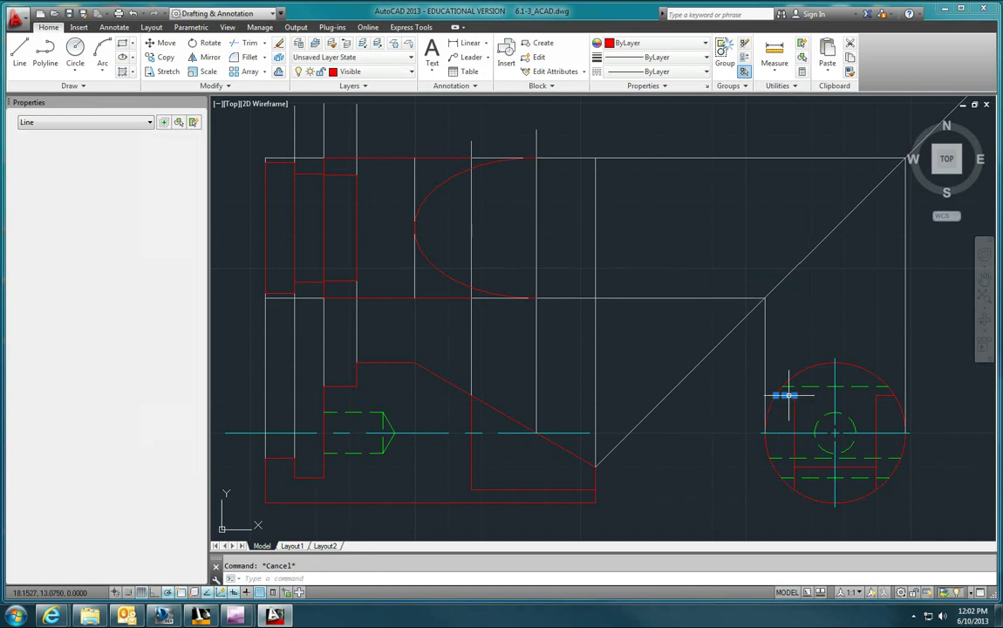
{"action": "left_click", "coordinate": [891, 395]}
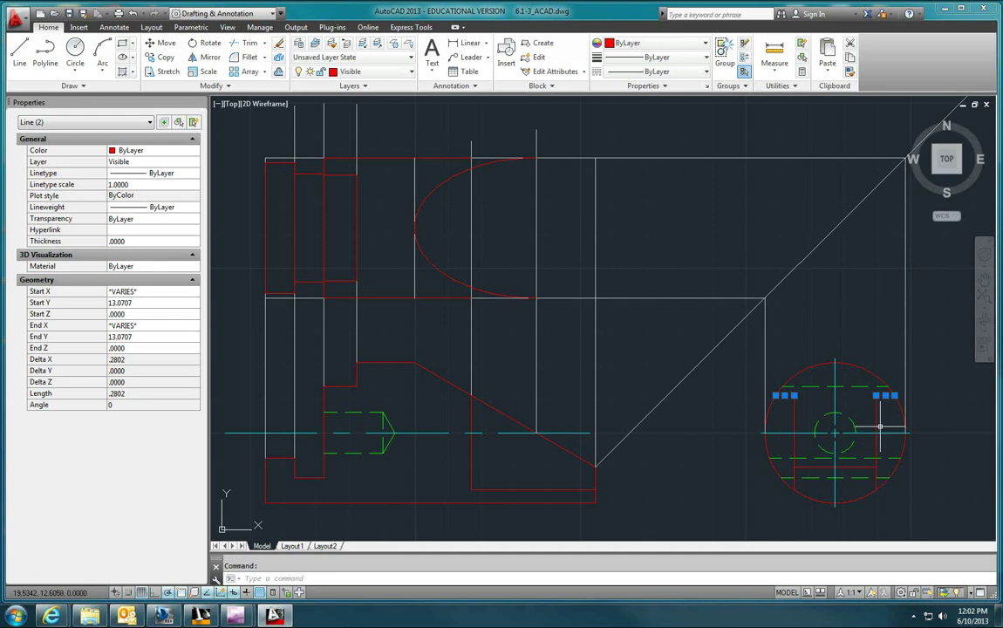
{"action": "key", "text": "Escape"}
Make Construction the current layer and attempt a projector from the circle's short line.
{"action": "left_click", "coordinate": [357, 71]}
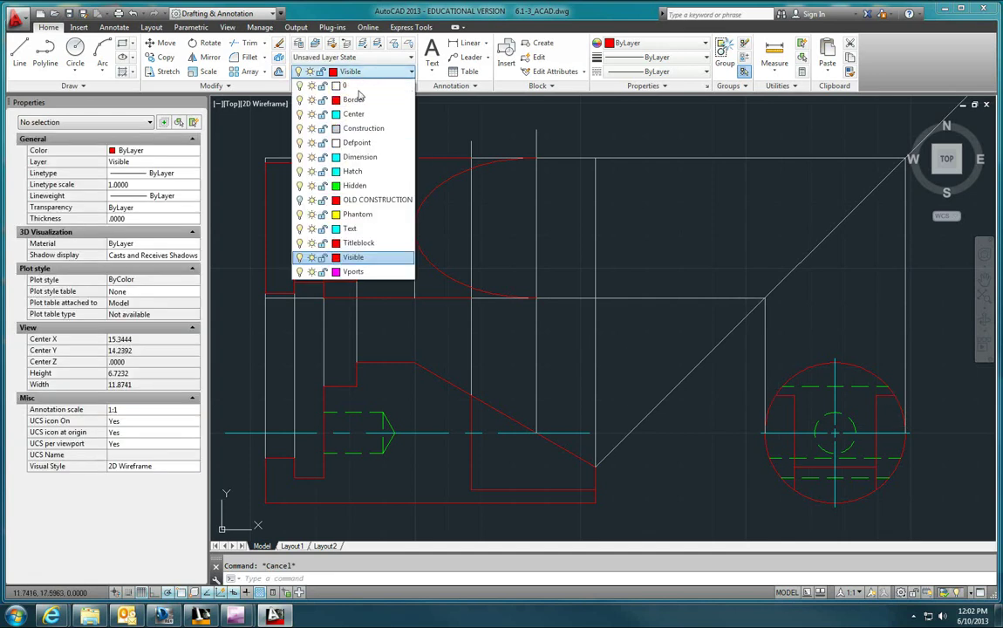
{"action": "left_click", "coordinate": [361, 128]}
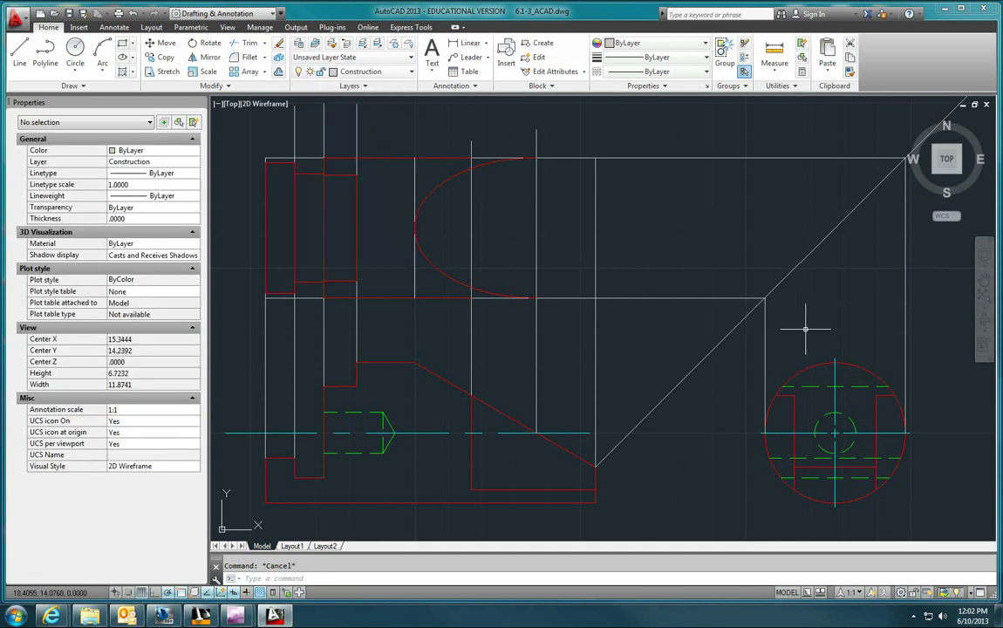
{"action": "type", "text": "l"}
{"action": "key", "text": "Return"}
{"action": "left_click", "coordinate": [775, 396]}
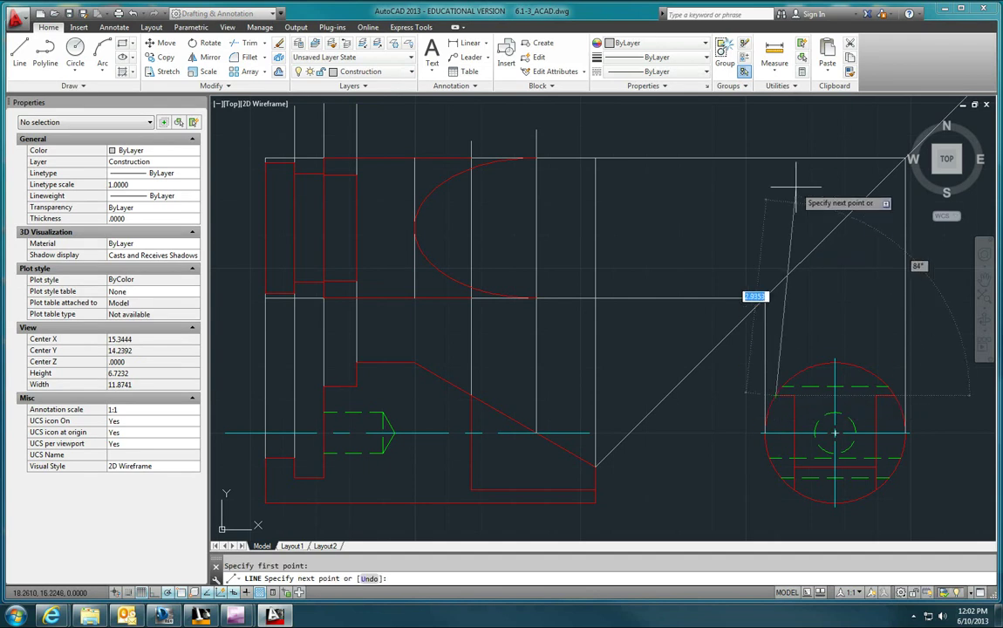
{"action": "key", "text": "Escape"}
{"action": "key", "text": "Return"}
{"action": "left_click", "coordinate": [794, 392]}
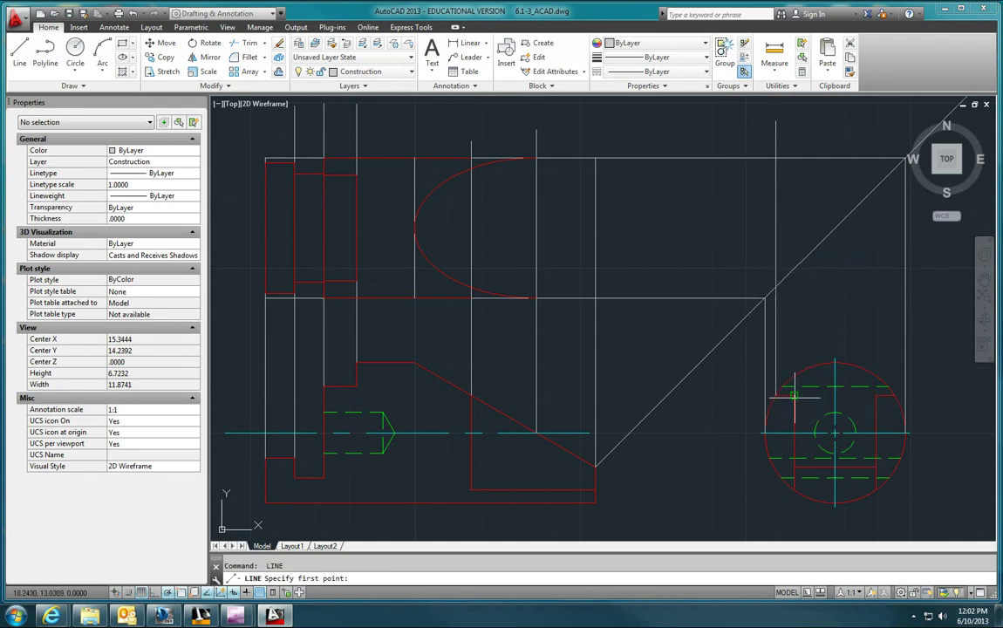
{"action": "key", "text": "Escape"}
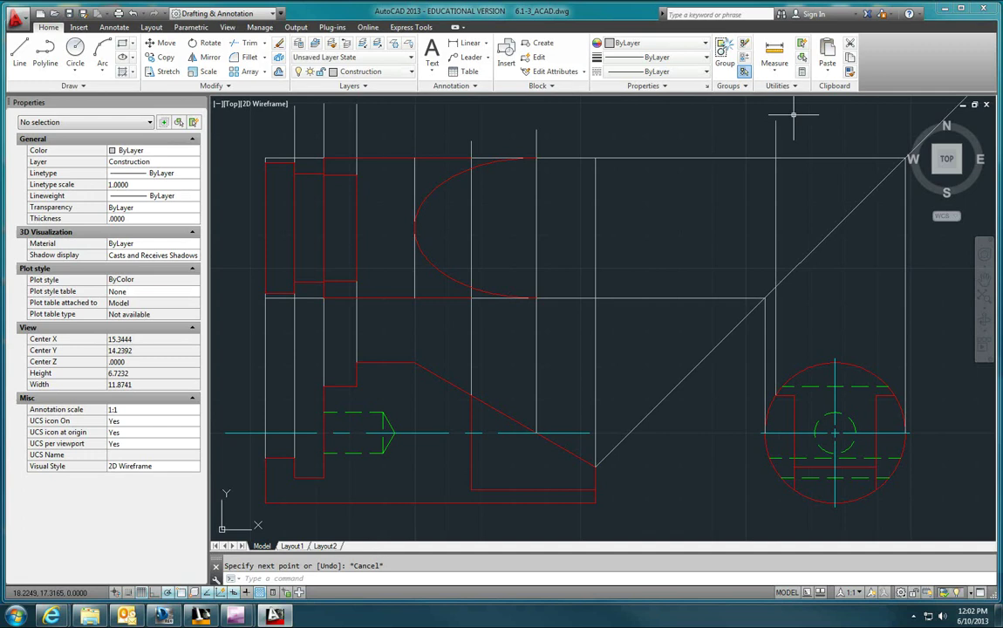
Draw vertical projectors up from both short-line ends and the circle's right edge.
{"action": "key", "text": "Return"}
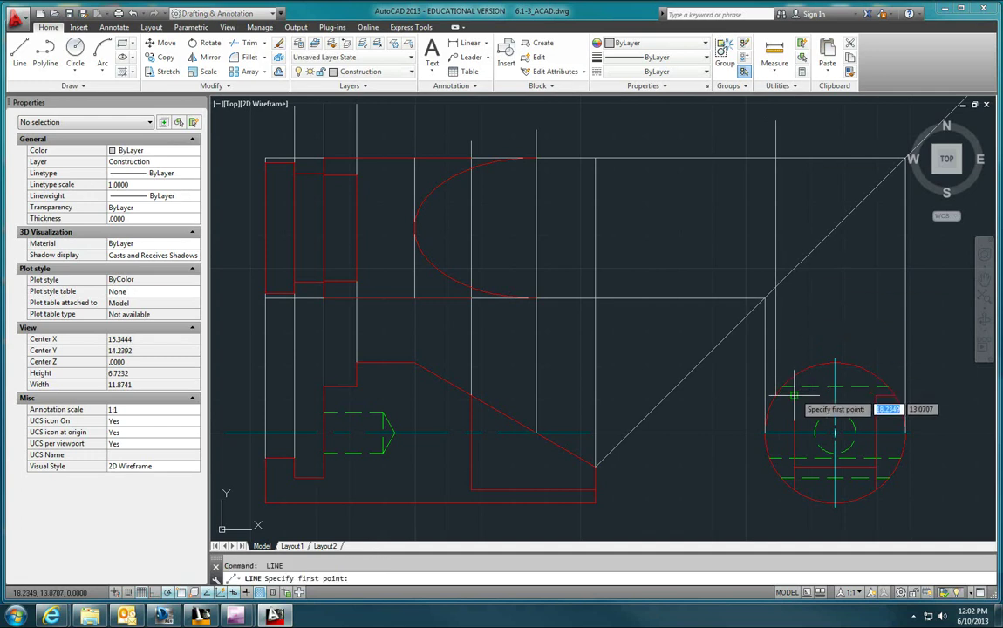
{"action": "left_click", "coordinate": [796, 395]}
{"action": "left_click", "coordinate": [794, 117]}
{"action": "key", "text": "Return"}
{"action": "key", "text": "Return"}
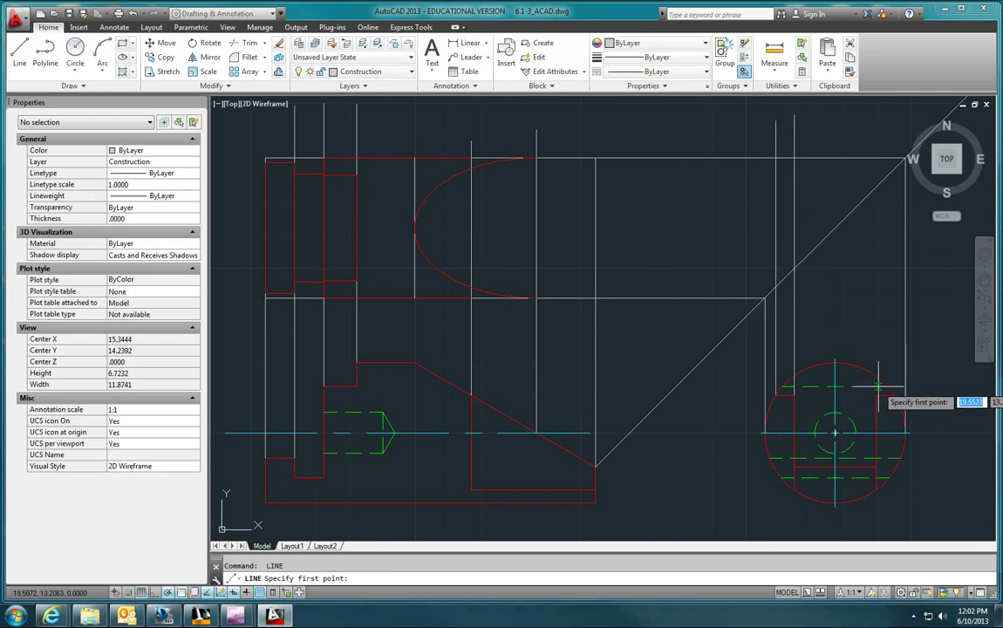
{"action": "left_click", "coordinate": [876, 395]}
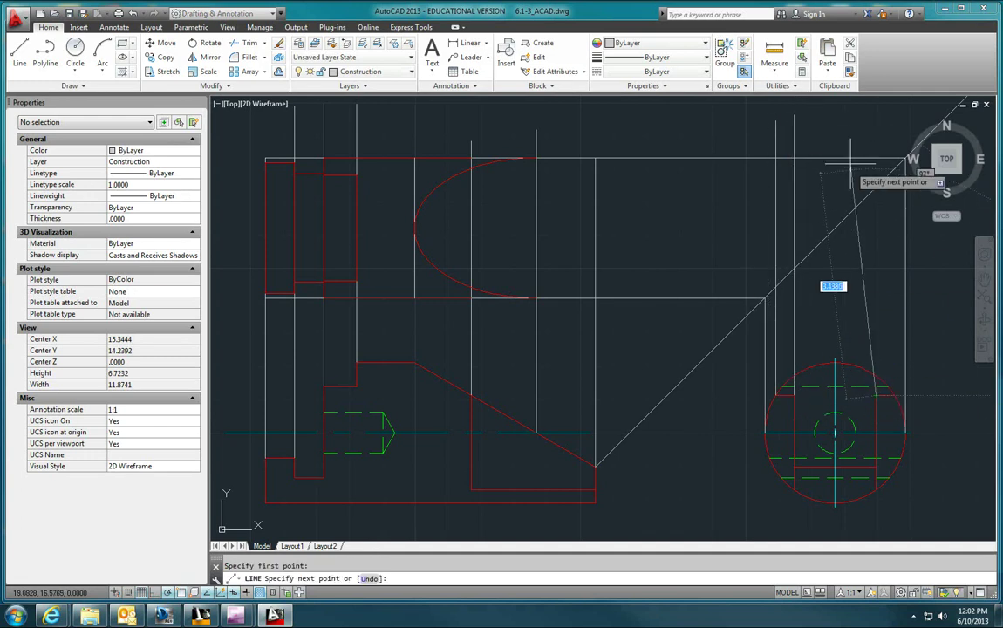
{"action": "left_click", "coordinate": [877, 116]}
{"action": "key", "text": "Escape"}
{"action": "key", "text": "Return"}
{"action": "left_click", "coordinate": [894, 395]}
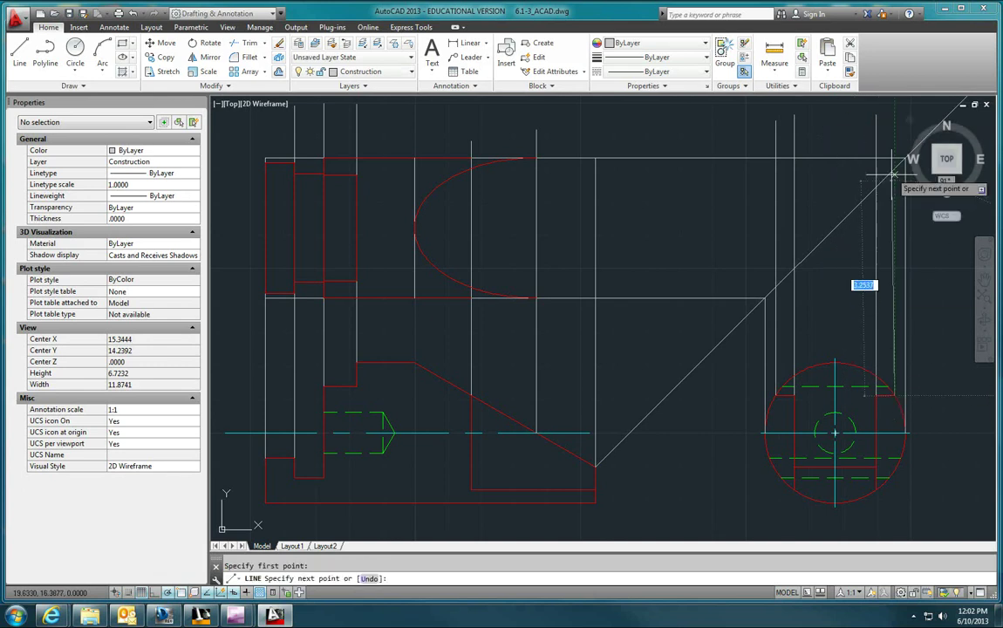
{"action": "left_click", "coordinate": [894, 116]}
Draw horizontal projectors left from the miter-line intersections across the top view.
{"action": "scroll", "coordinate": [903, 166], "scroll_direction": "down", "scroll_amount": 2}
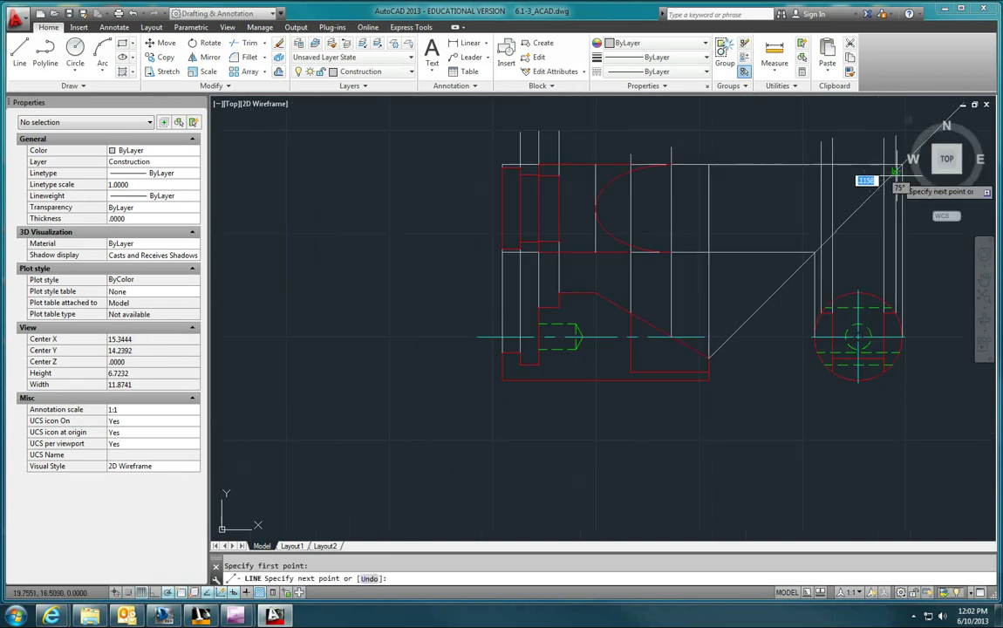
{"action": "left_click", "coordinate": [443, 171]}
{"action": "key", "text": "Escape"}
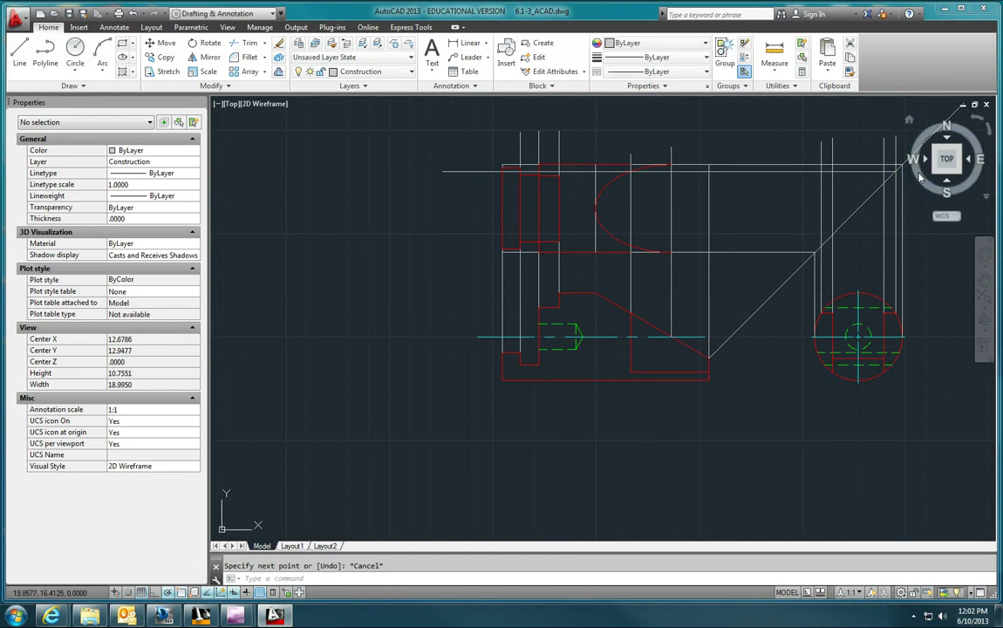
{"action": "key", "text": "Return"}
{"action": "left_click", "coordinate": [895, 174]}
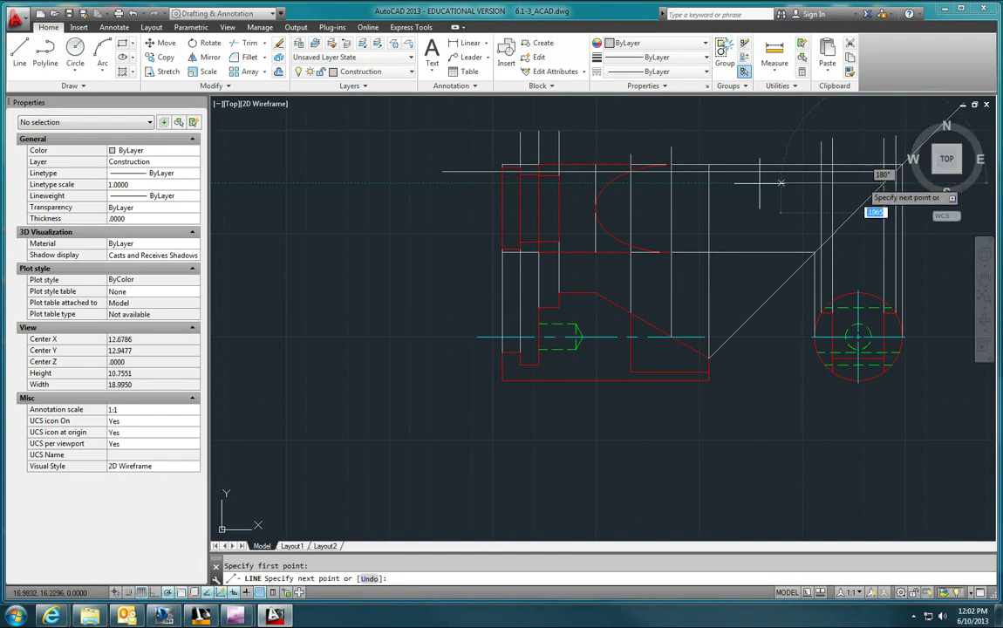
{"action": "left_click", "coordinate": [482, 183]}
{"action": "key", "text": "Return"}
{"action": "key", "text": "Return"}
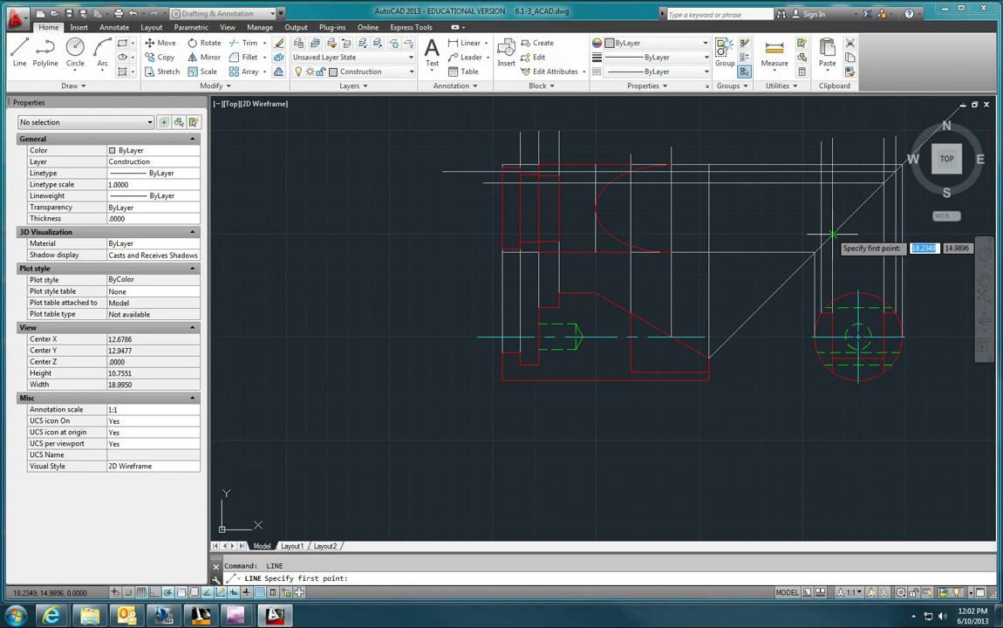
{"action": "left_click", "coordinate": [800, 233]}
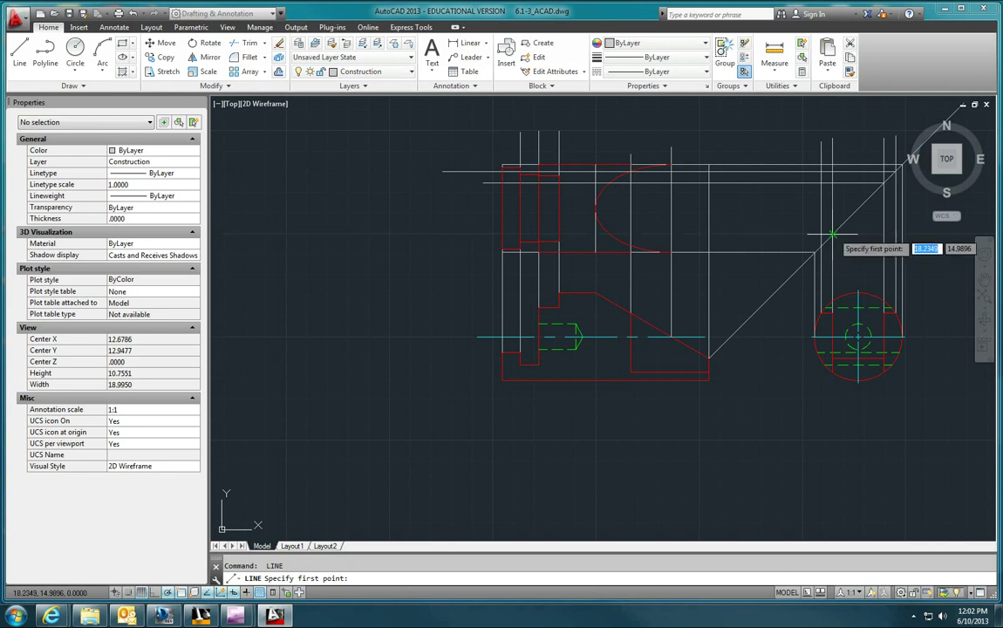
{"action": "left_click", "coordinate": [458, 233]}
Abandon one more miter-line projector and re-centre all three views.
{"action": "key", "text": "Return"}
{"action": "key", "text": "Return"}
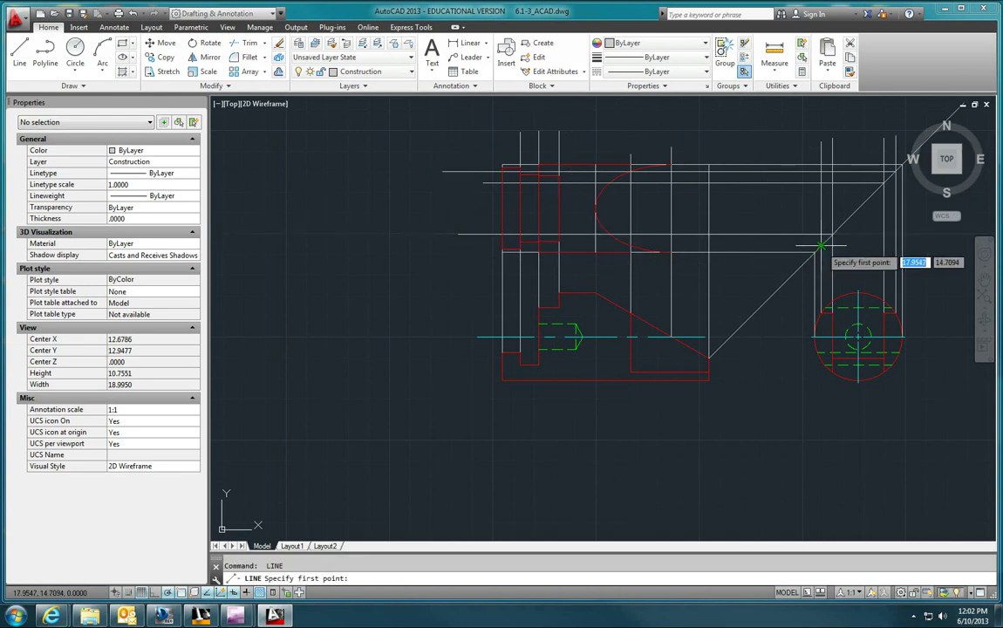
{"action": "left_click", "coordinate": [818, 245]}
{"action": "key", "text": "Escape"}
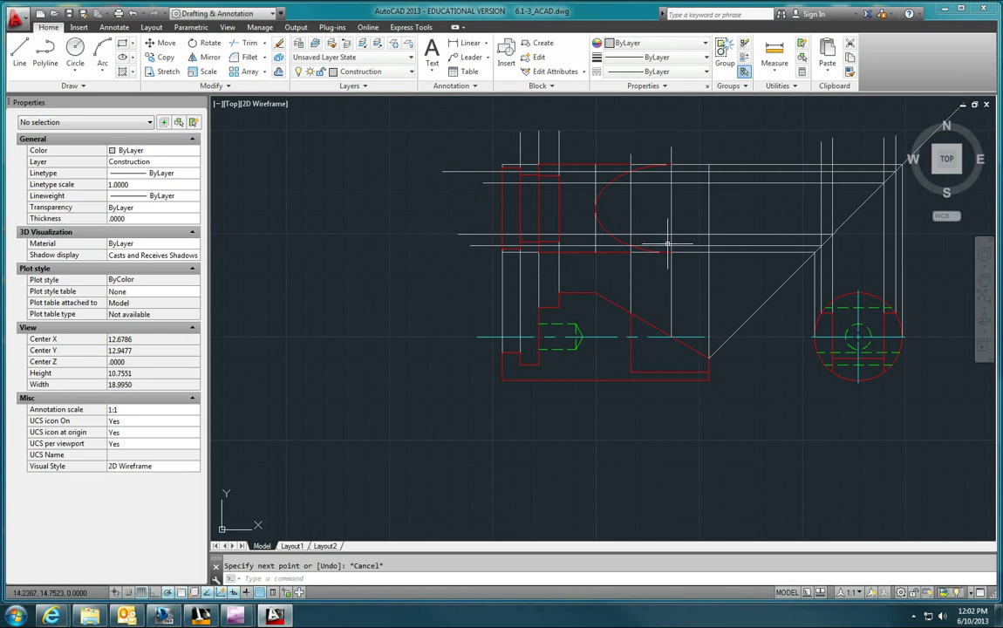
{"action": "middle_click_drag", "start_coordinate": [671, 245], "coordinate": [548, 269]}
{"action": "scroll", "coordinate": [722, 330], "scroll_direction": "up", "scroll_amount": 2}
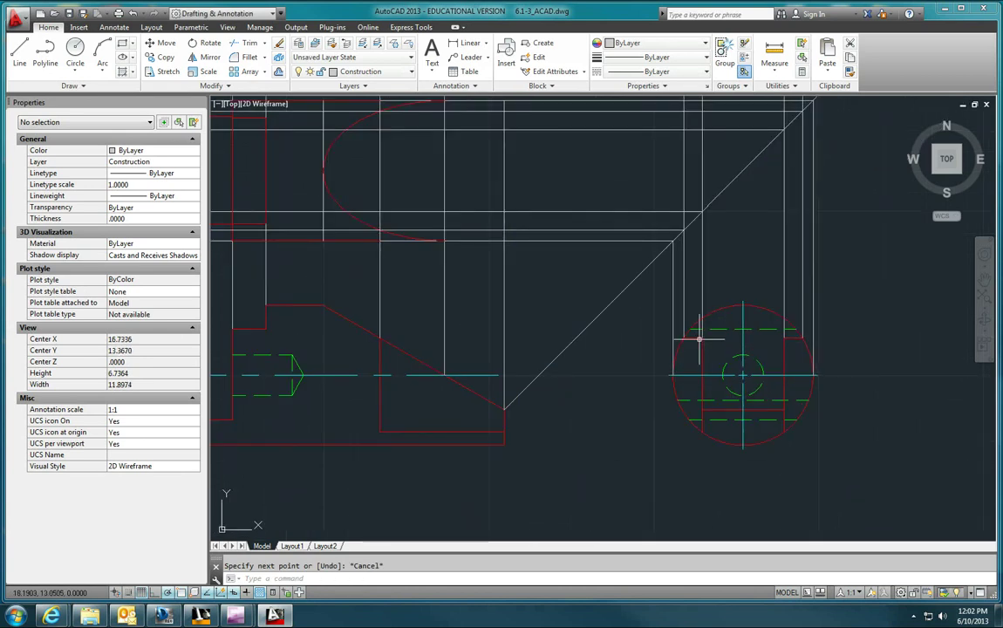
{"action": "scroll", "coordinate": [676, 330], "scroll_direction": "down", "scroll_amount": 2}
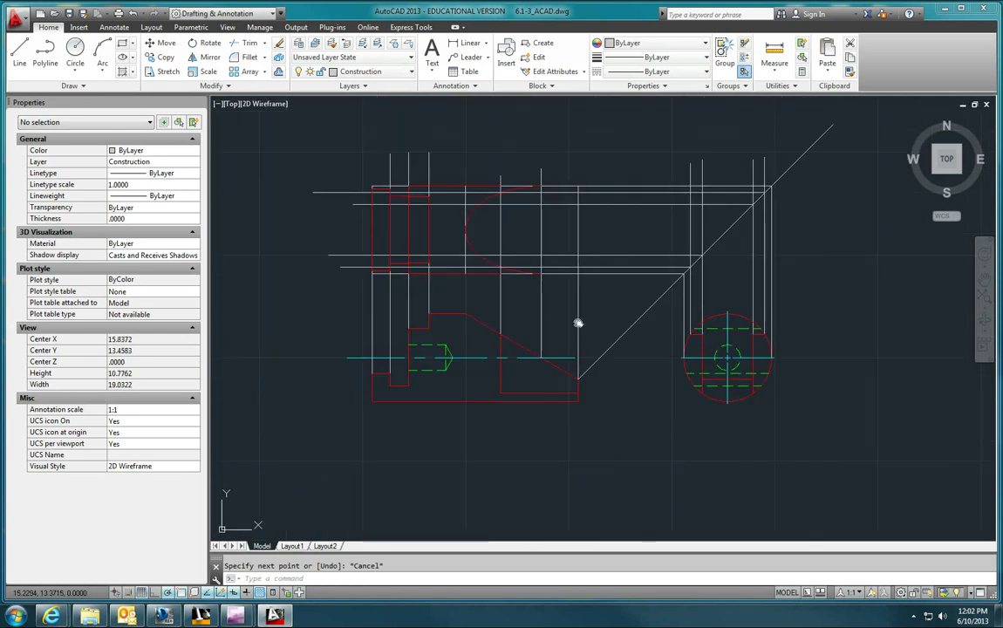
{"action": "middle_click_drag", "start_coordinate": [577, 320], "coordinate": [609, 346]}
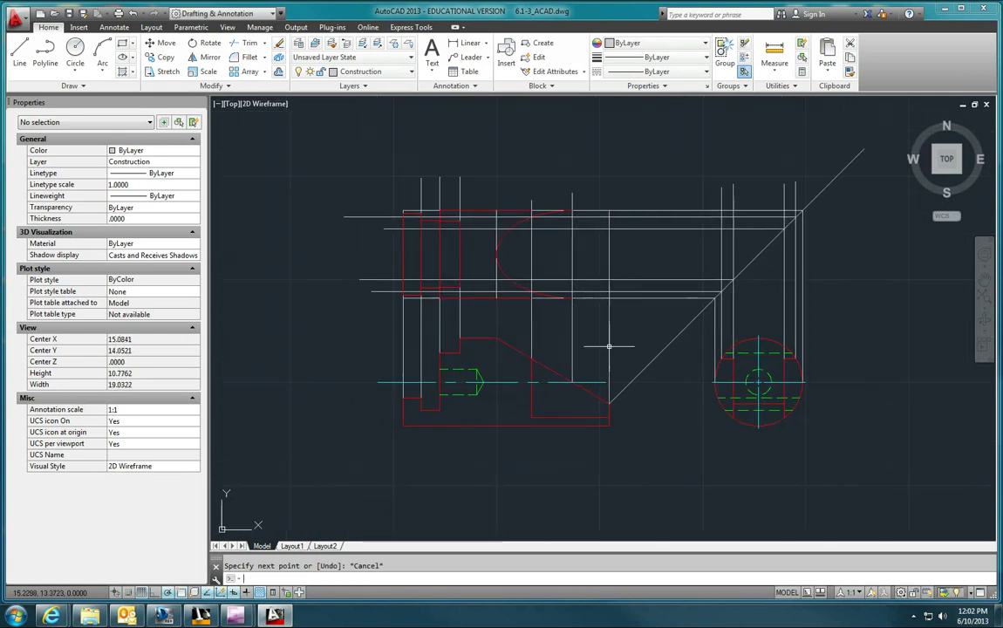
{"action": "left_click", "coordinate": [399, 72]}
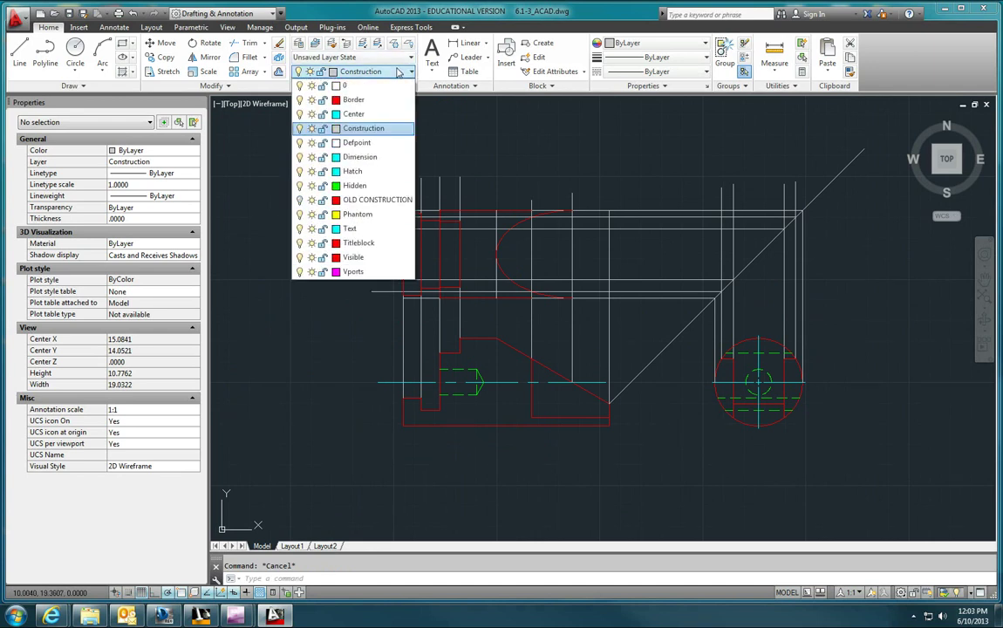
{"action": "left_click", "coordinate": [366, 258]}
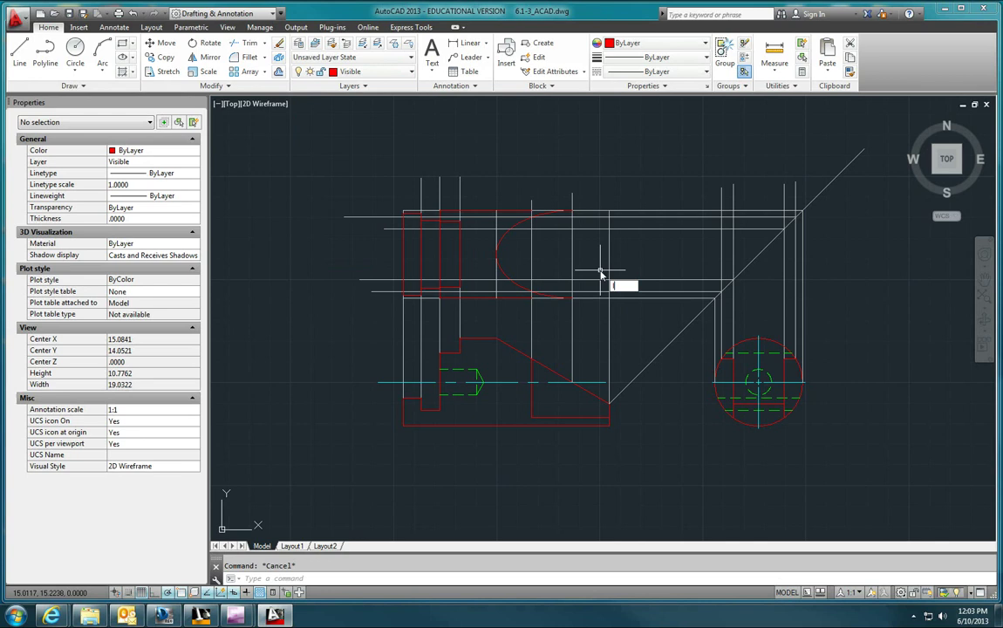
{"action": "type", "text": "l"}
{"action": "key", "text": "Return"}
{"action": "scroll", "coordinate": [550, 294], "scroll_direction": "up", "scroll_amount": 2}
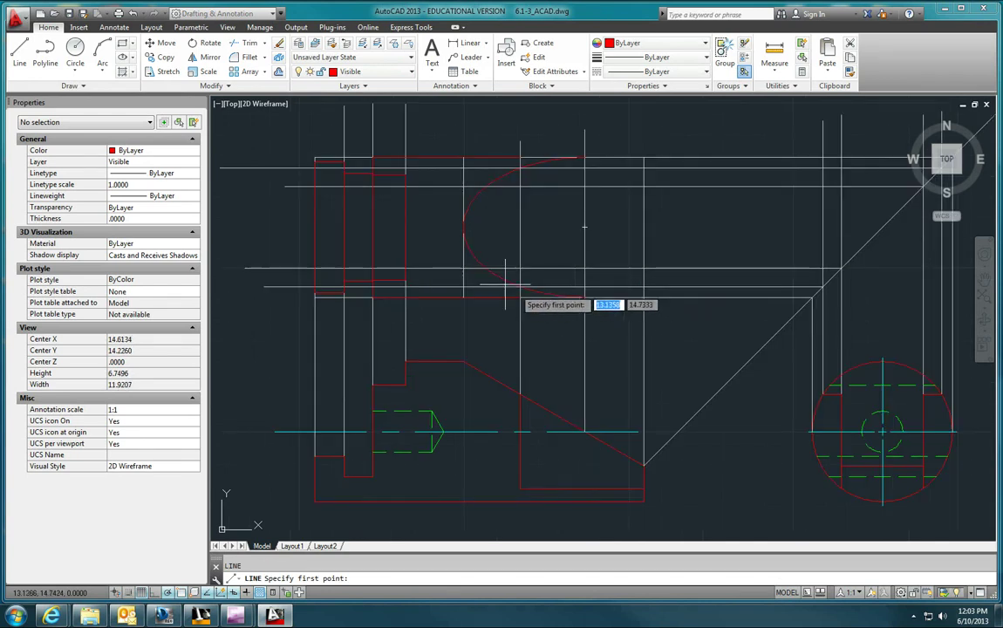
{"action": "scroll", "coordinate": [514, 283], "scroll_direction": "up", "scroll_amount": 4}
{"action": "left_click", "coordinate": [542, 246]}
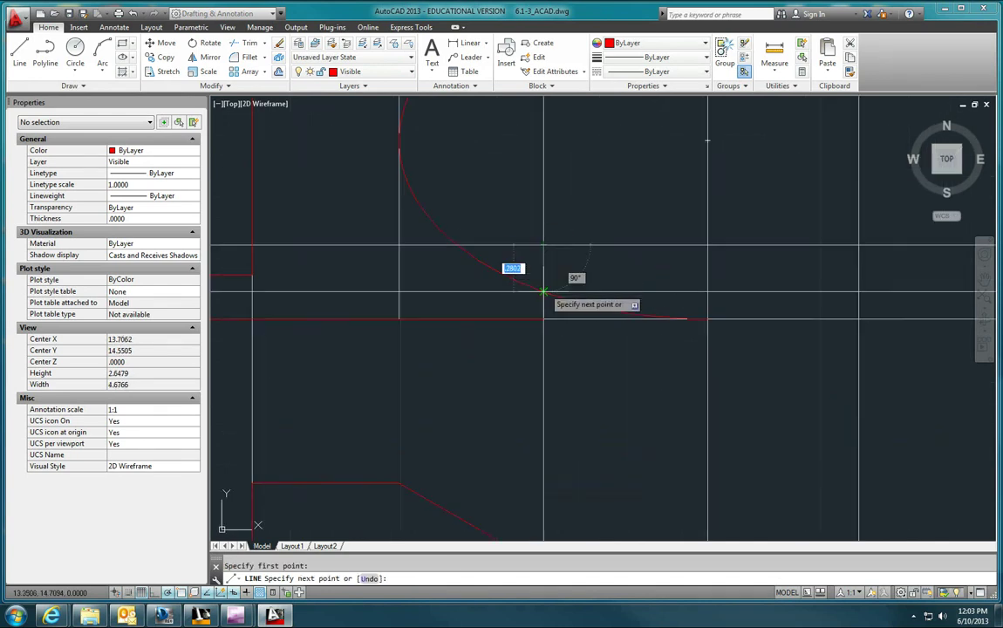
{"action": "scroll", "coordinate": [536, 281], "scroll_direction": "up", "scroll_amount": 12}
{"action": "key", "text": "Escape"}
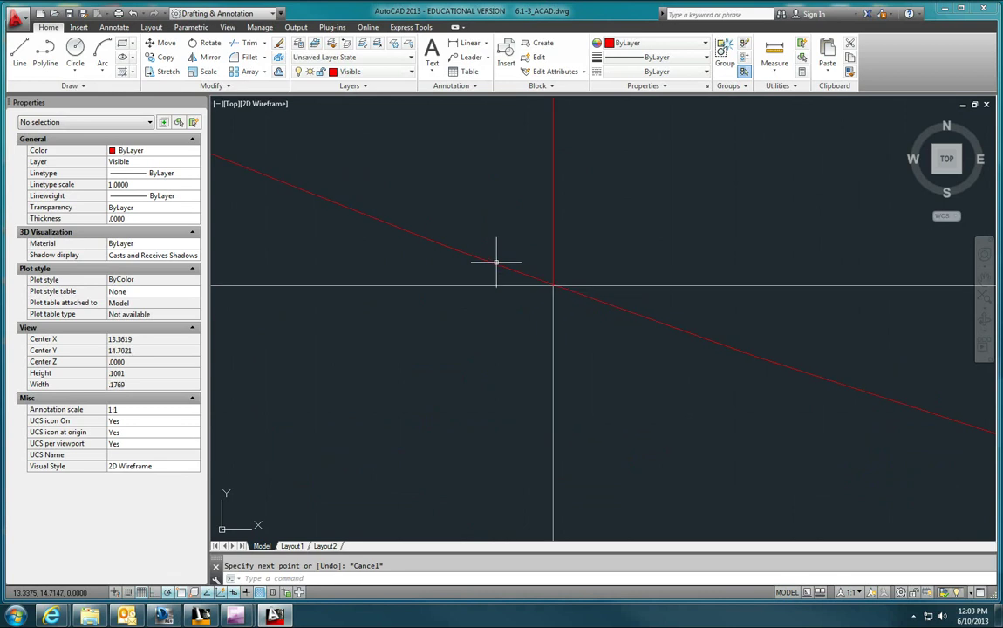
{"action": "scroll", "coordinate": [554, 286], "scroll_direction": "up", "scroll_amount": 5}
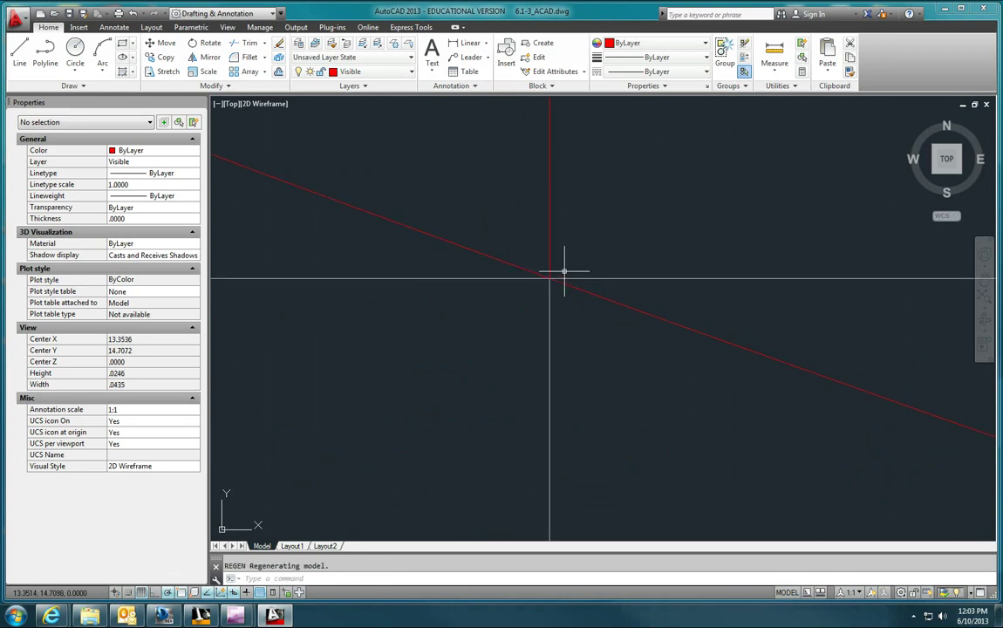
{"action": "scroll", "coordinate": [564, 271], "scroll_direction": "down", "scroll_amount": 19}
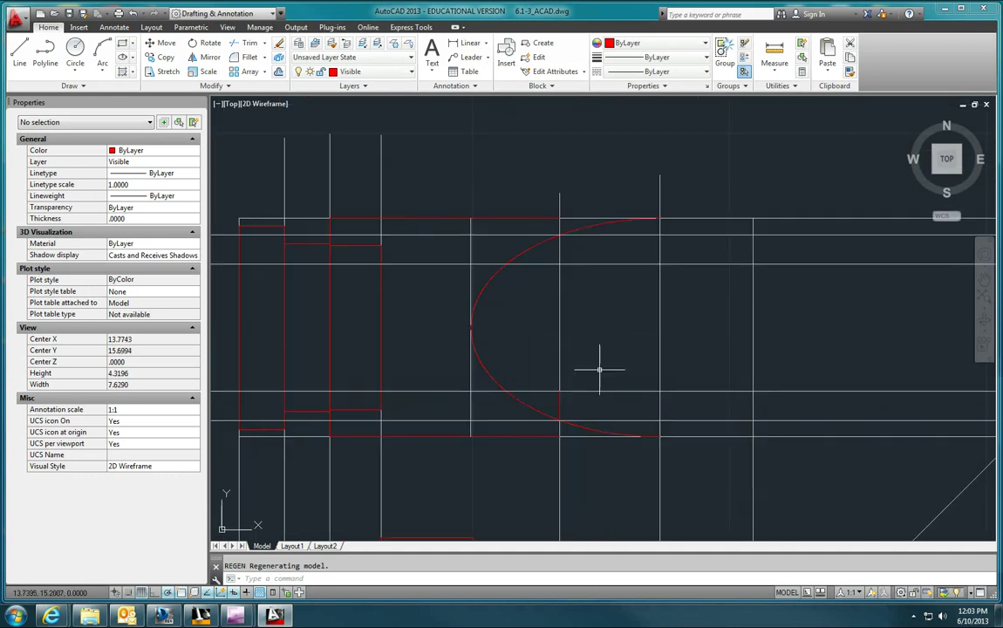
{"action": "key", "text": "Return"}
{"action": "scroll", "coordinate": [571, 266], "scroll_direction": "up", "scroll_amount": 4}
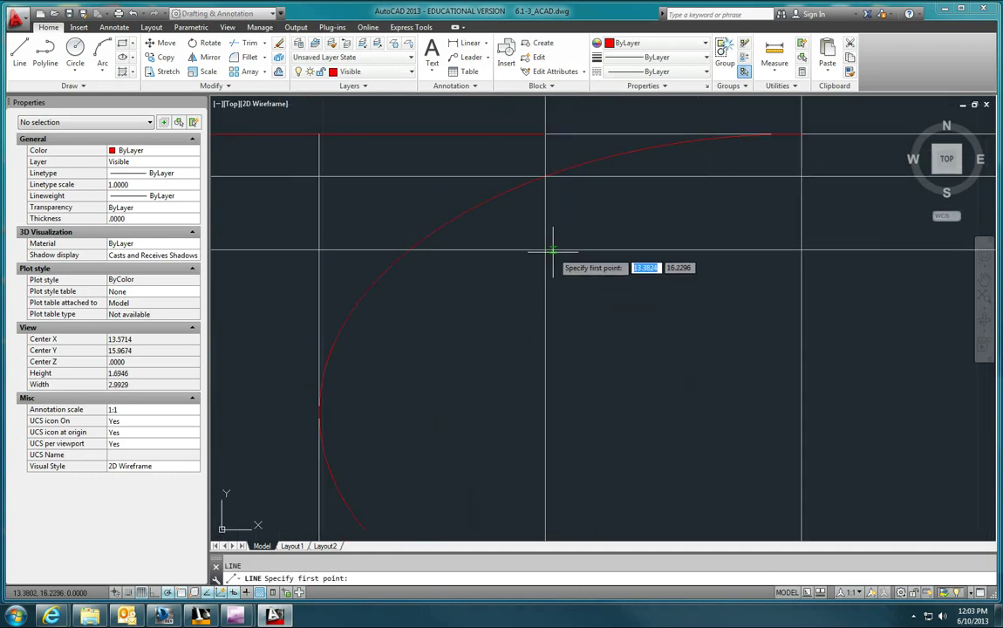
{"action": "left_click", "coordinate": [546, 250]}
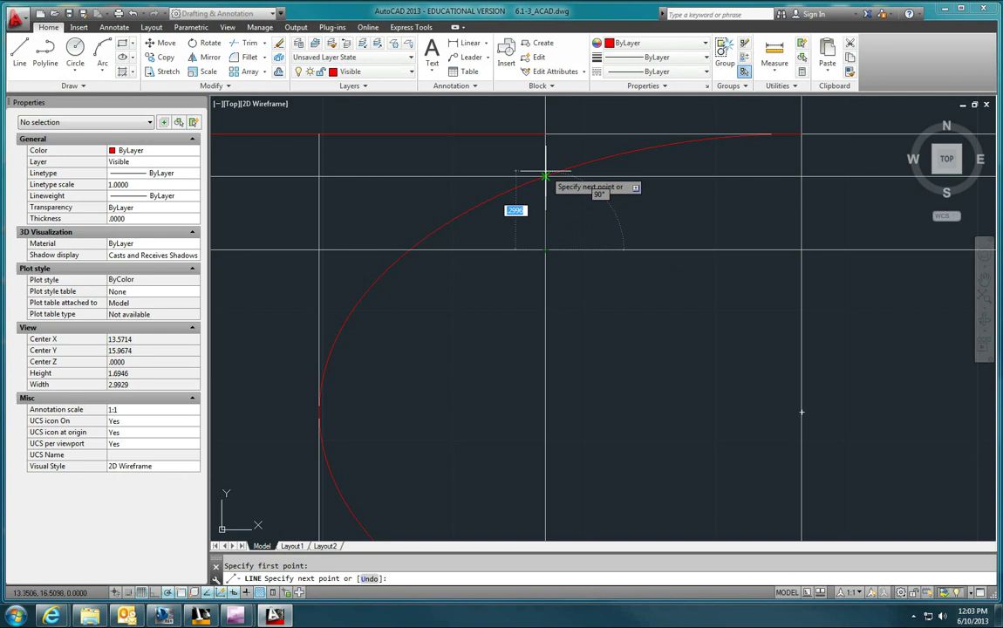
{"action": "key", "text": "Escape"}
{"action": "scroll", "coordinate": [626, 234], "scroll_direction": "down", "scroll_amount": 4}
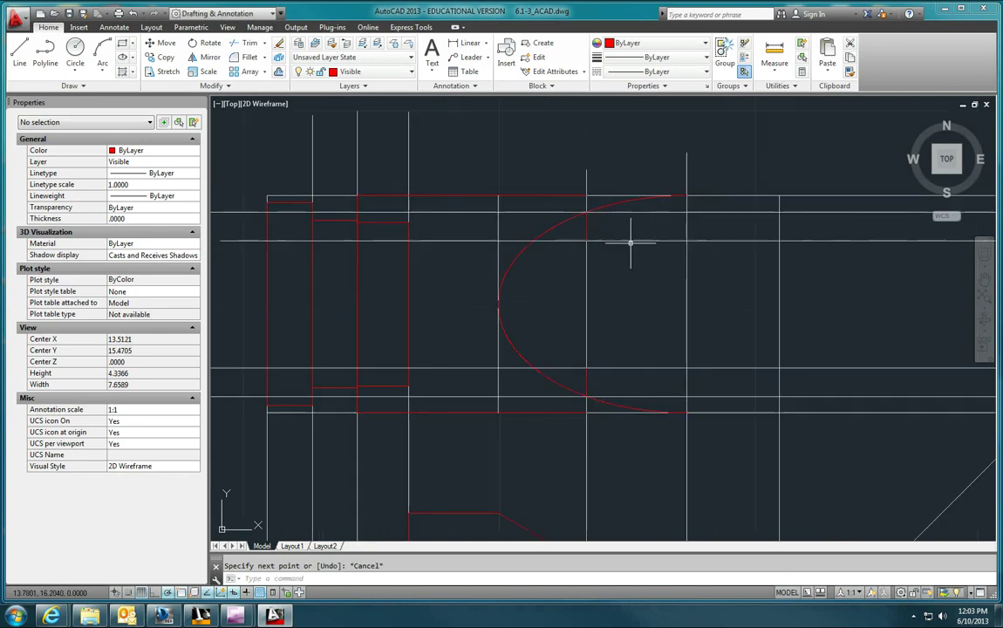
{"action": "key", "text": "Escape"}
{"action": "scroll", "coordinate": [641, 247], "scroll_direction": "down", "scroll_amount": 3}
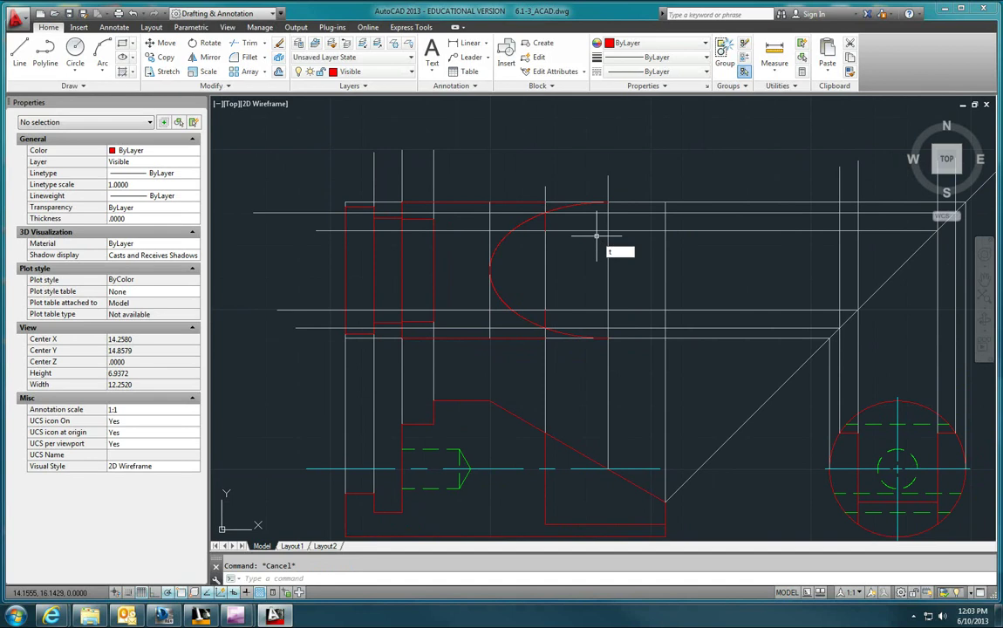
Trim the arc's end that overhangs the vertical line in the top view.
{"action": "type", "text": "tr"}
{"action": "key", "text": "Return"}
{"action": "left_click", "coordinate": [548, 215]}
{"action": "key", "text": "Return"}
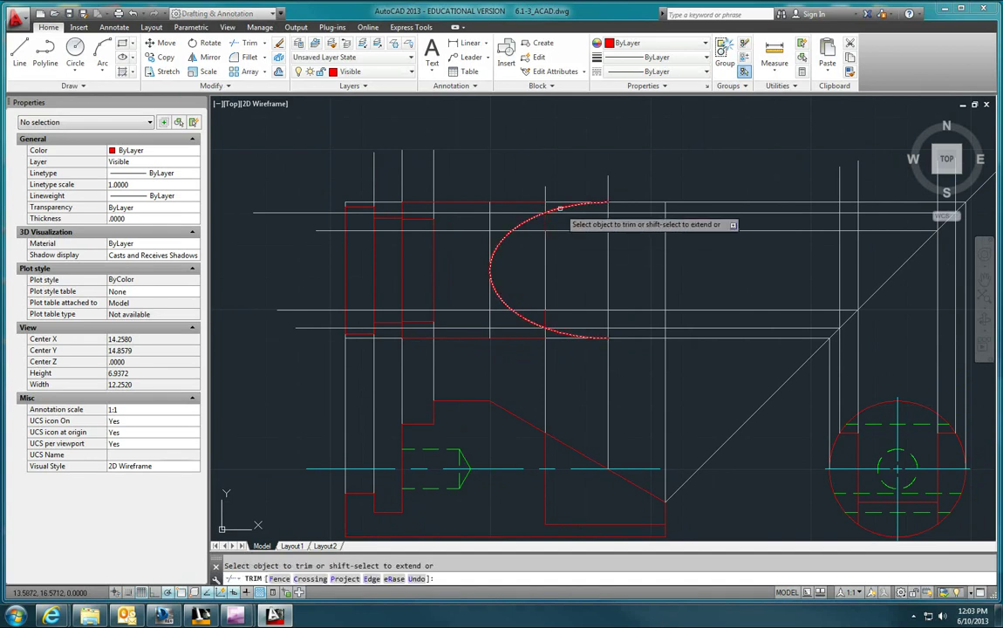
{"action": "left_click", "coordinate": [558, 208]}
{"action": "key", "text": "Return"}
{"action": "key", "text": "Return"}
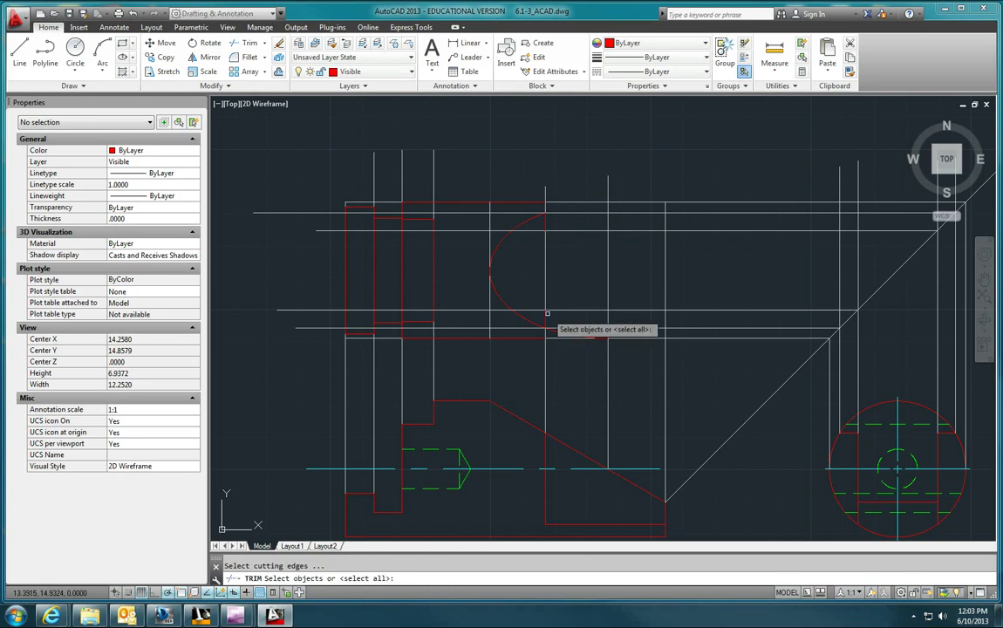
{"action": "key", "text": "Return"}
{"action": "key", "text": "Escape"}
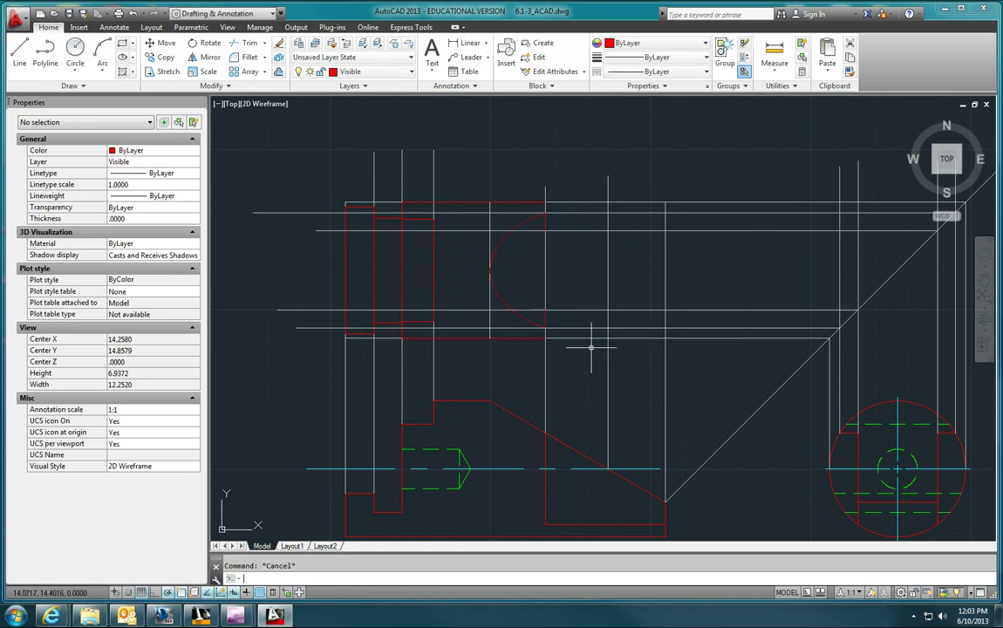
Check that the new short vertical red edge in the top view is 0.1623 long.
{"action": "scroll", "coordinate": [540, 214], "scroll_direction": "up", "scroll_amount": 5}
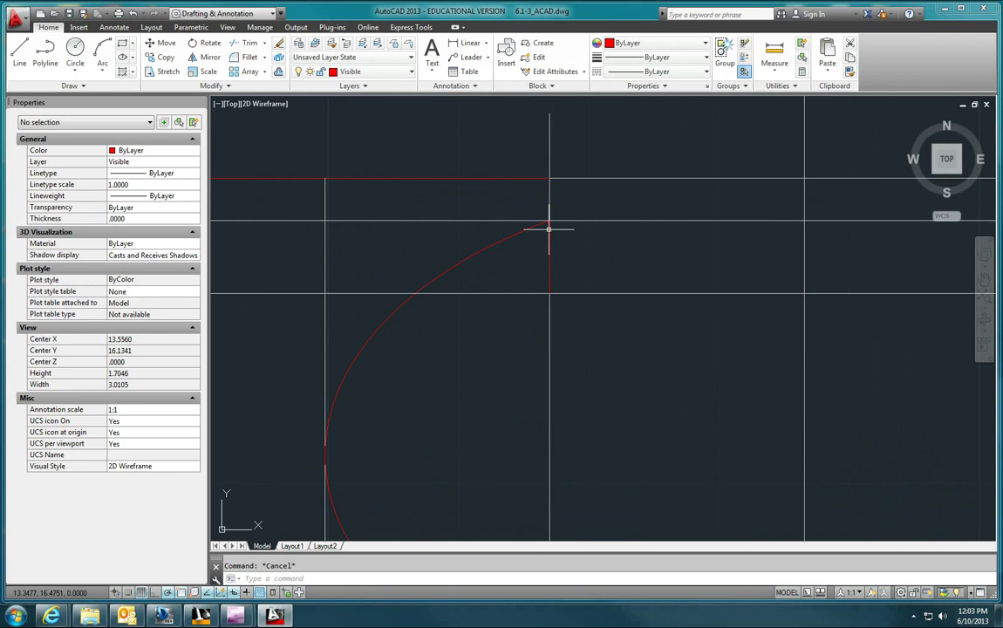
{"action": "type", "text": "l"}
{"action": "key", "text": "Return"}
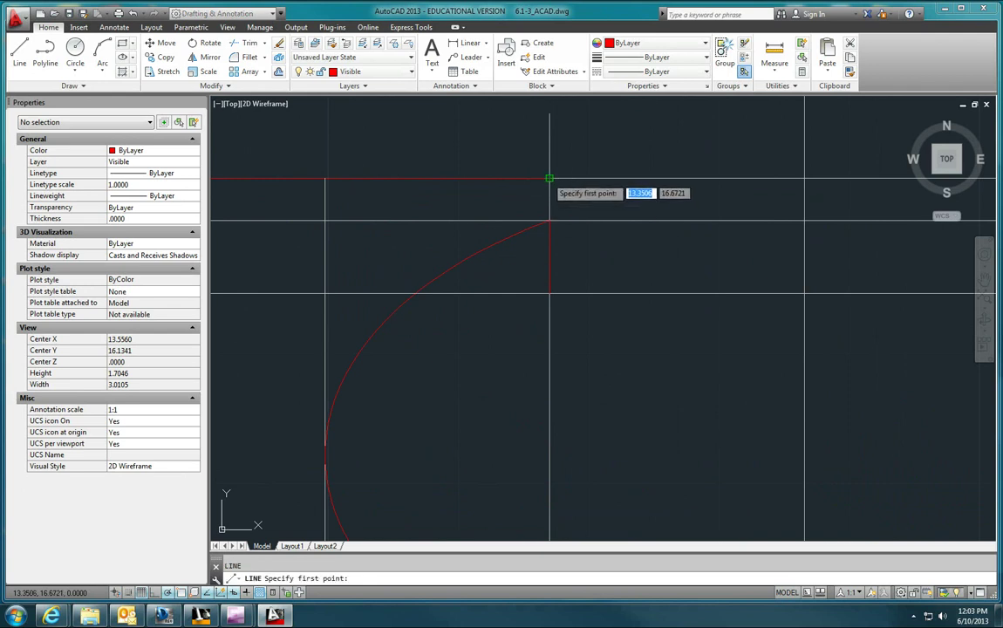
{"action": "left_click", "coordinate": [549, 221]}
{"action": "key", "text": "Escape"}
{"action": "scroll", "coordinate": [578, 253], "scroll_direction": "down", "scroll_amount": 3}
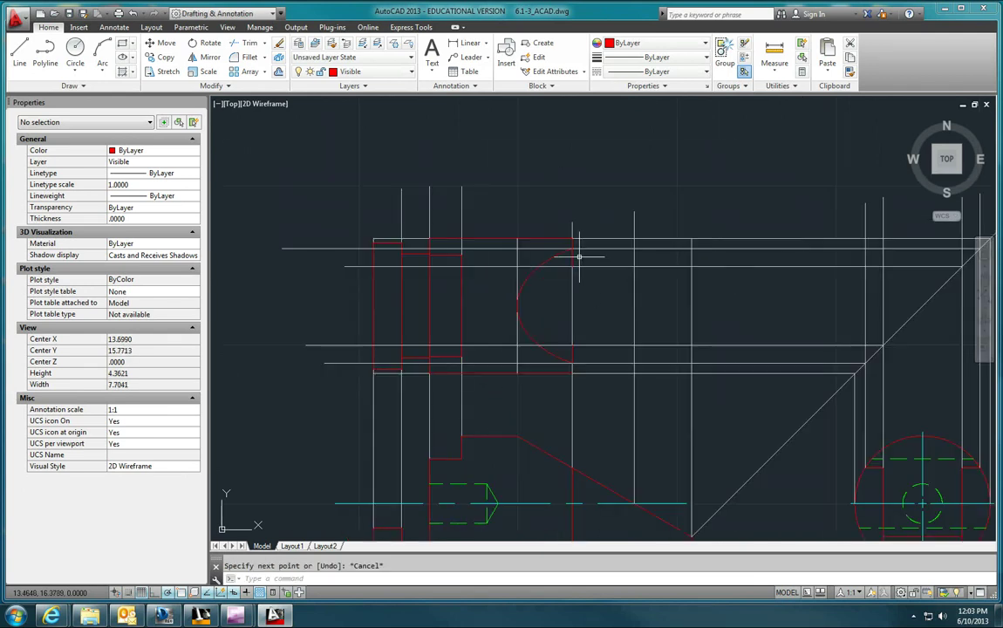
{"action": "scroll", "coordinate": [569, 324], "scroll_direction": "up", "scroll_amount": 2}
{"action": "key", "text": "Return"}
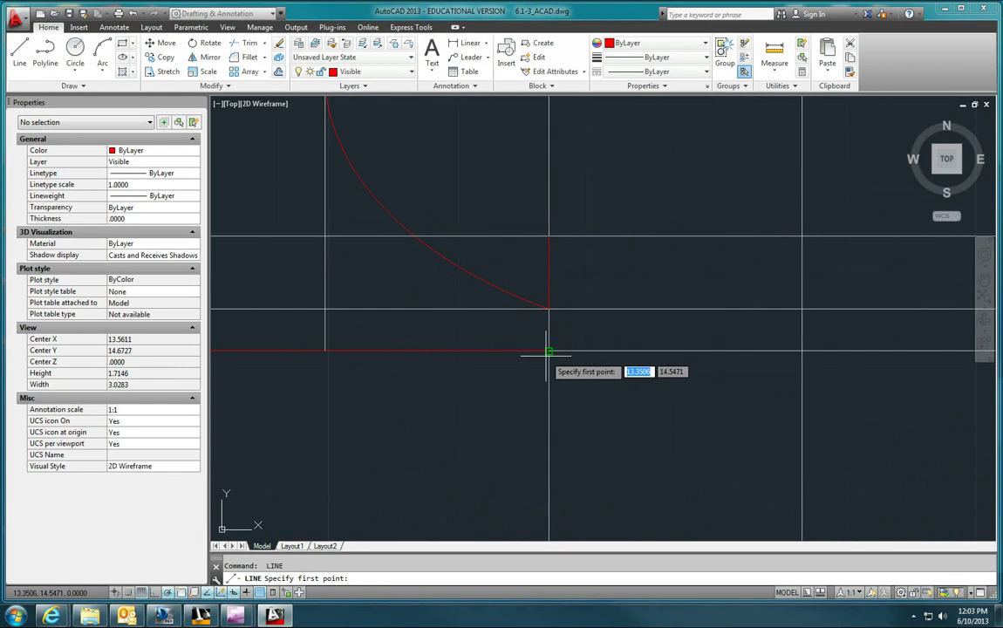
{"action": "left_click", "coordinate": [548, 349]}
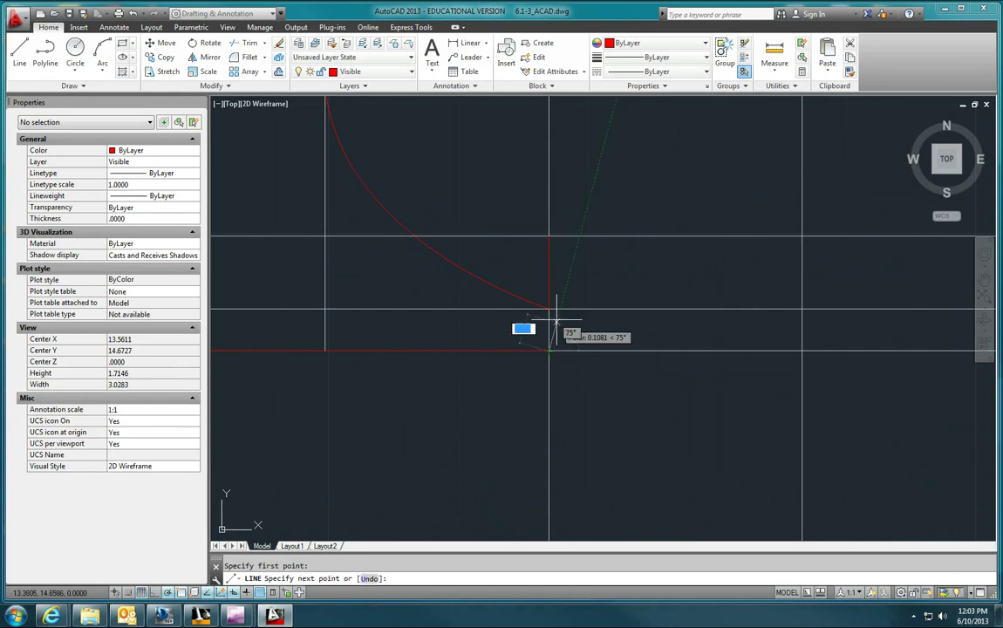
{"action": "key", "text": "Escape"}
{"action": "scroll", "coordinate": [622, 325], "scroll_direction": "down", "scroll_amount": 2}
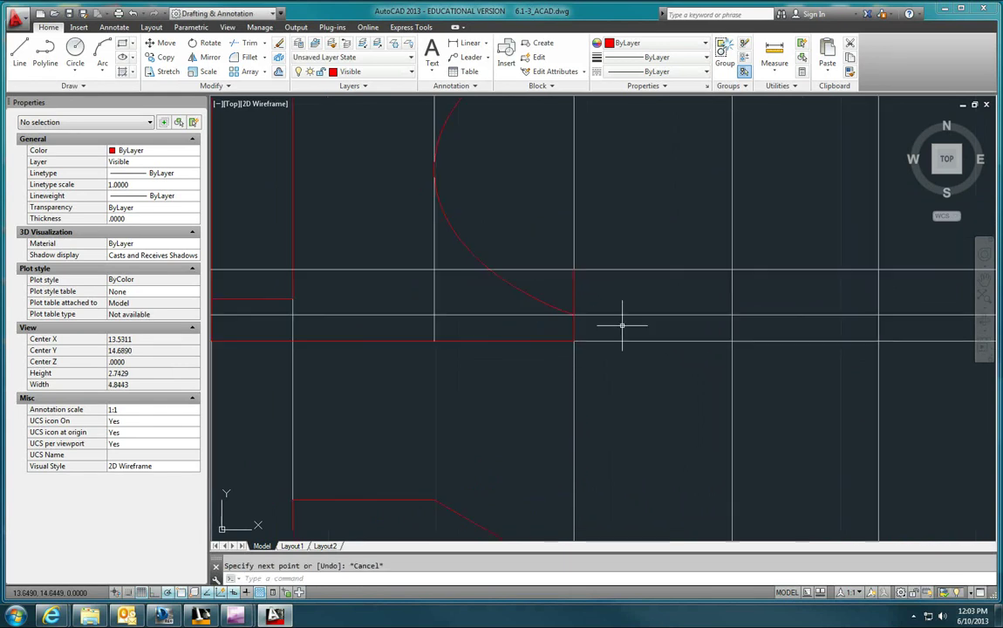
{"action": "left_click", "coordinate": [573, 325]}
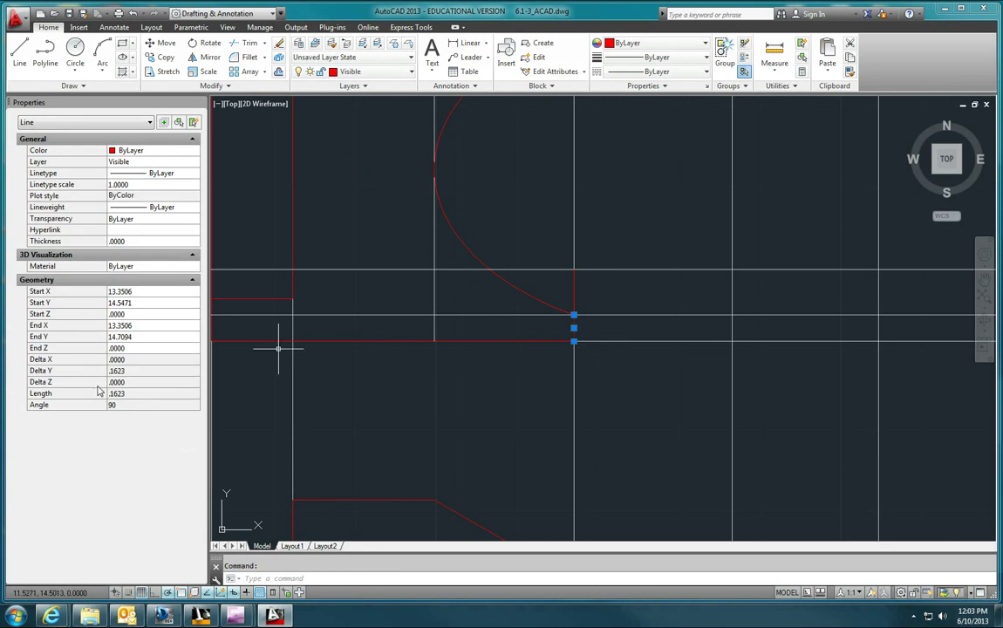
{"action": "key", "text": "Escape"}
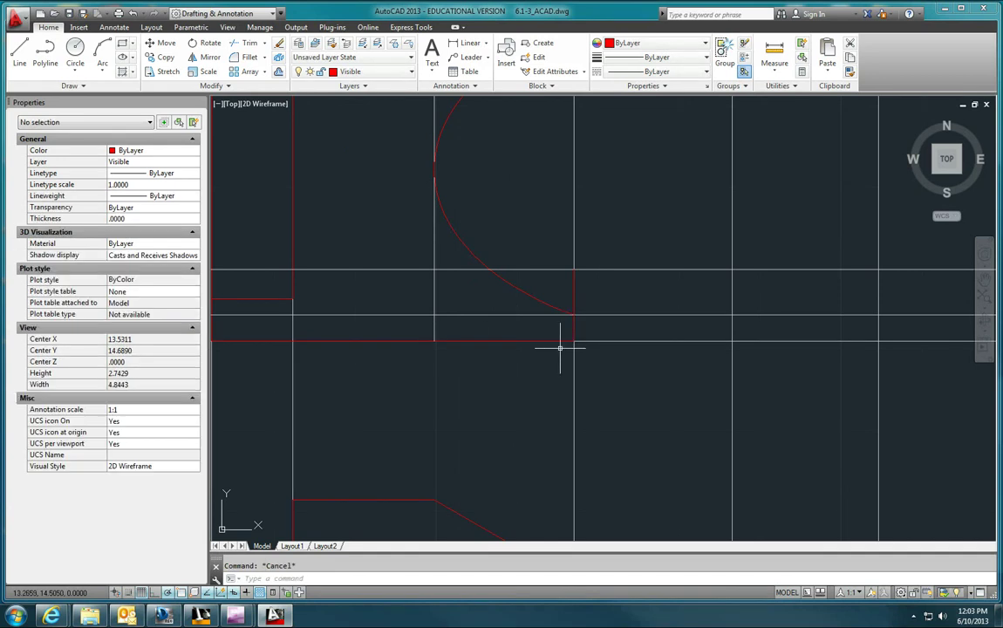
{"action": "mouse_move", "coordinate": [560, 343]}
{"action": "middle_mouse_down"}
{"action": "mouse_move", "coordinate": [734, 380]}
{"action": "mouse_move", "coordinate": [645, 415]}
{"action": "middle_mouse_up"}
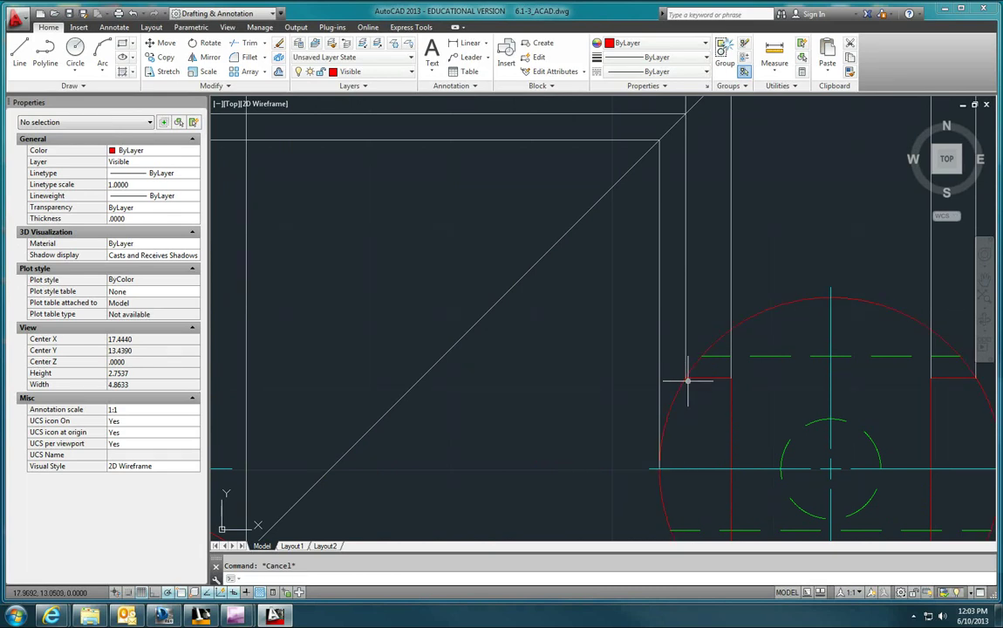
Measure the gap between the two projection lines above the circular view with DIST: 0.1623.
{"action": "type", "text": "d poi"}
{"action": "key", "text": "Return"}
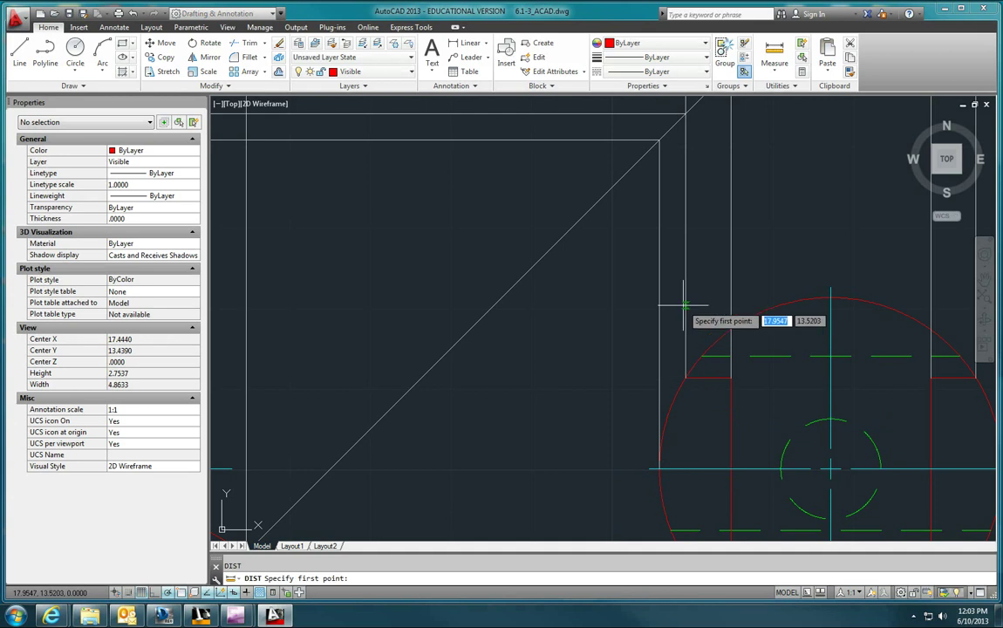
{"action": "left_click", "coordinate": [673, 306]}
{"action": "left_click", "coordinate": [658, 306]}
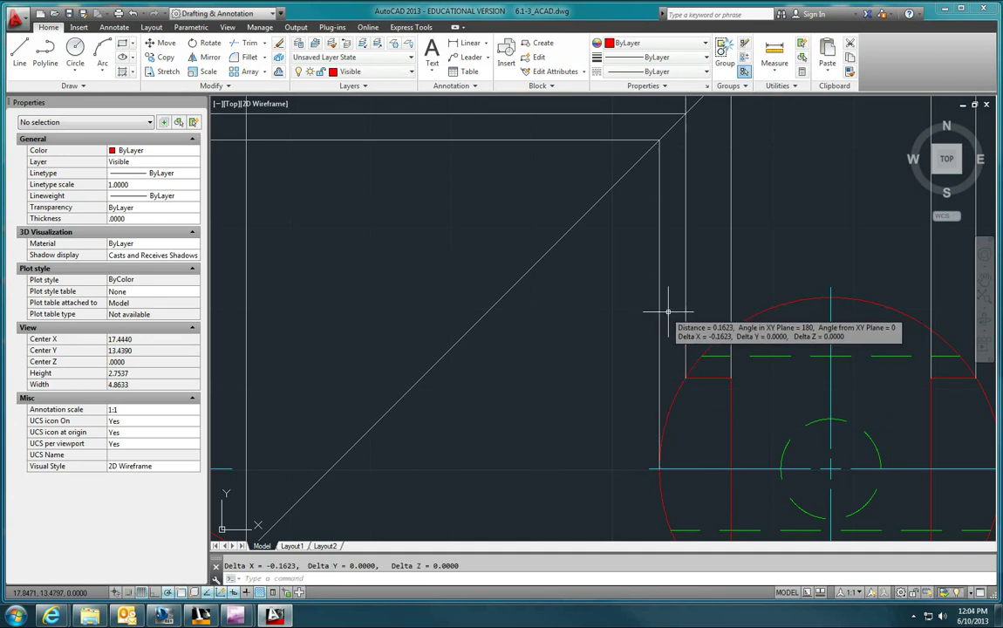
{"action": "scroll", "coordinate": [669, 316], "scroll_direction": "down", "scroll_amount": 6}
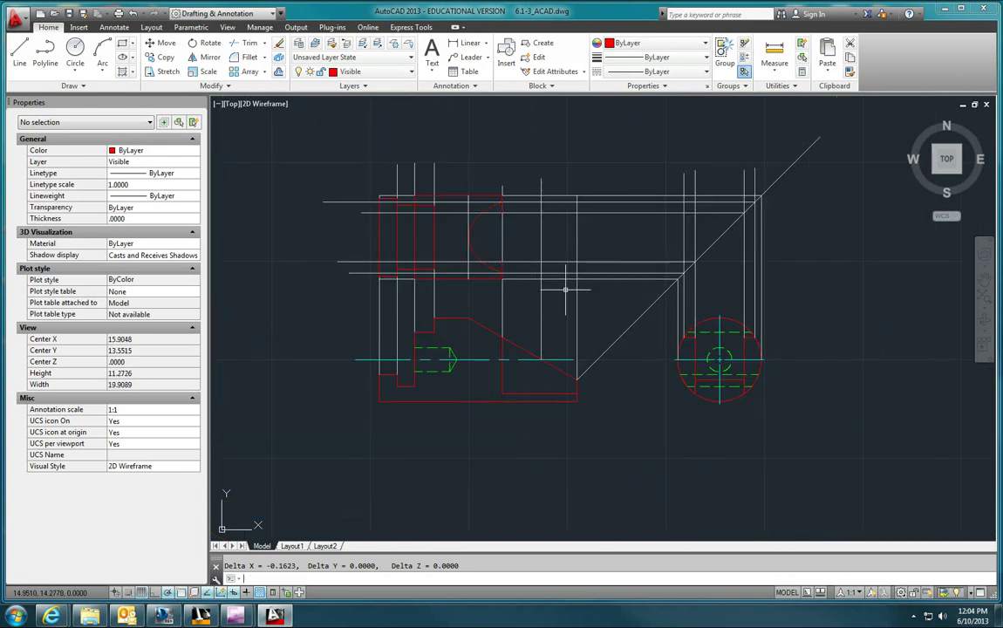
Draw outline lines from the arc's end: right, straight down, then back left.
{"action": "scroll", "coordinate": [715, 365], "scroll_direction": "up", "scroll_amount": 4}
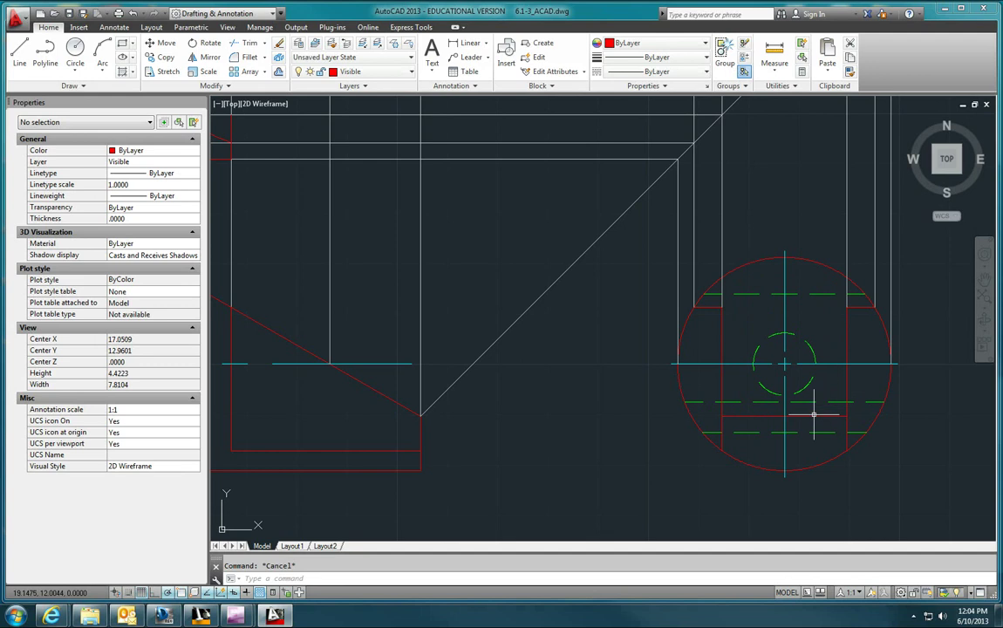
{"action": "scroll", "coordinate": [813, 415], "scroll_direction": "down", "scroll_amount": 3}
{"action": "scroll", "coordinate": [484, 223], "scroll_direction": "up", "scroll_amount": 2}
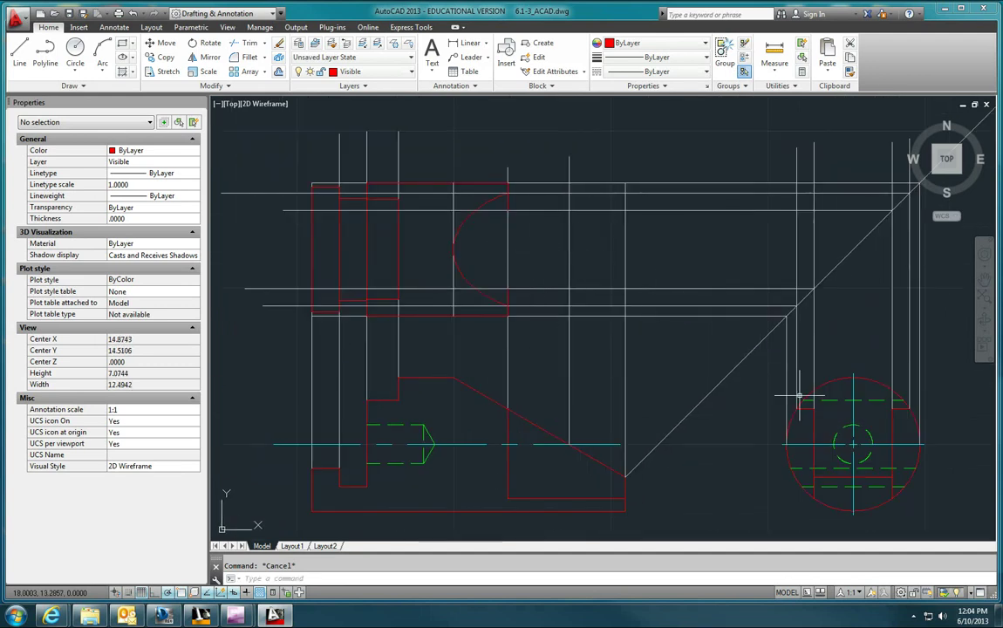
{"action": "type", "text": "l"}
{"action": "key", "text": "Return"}
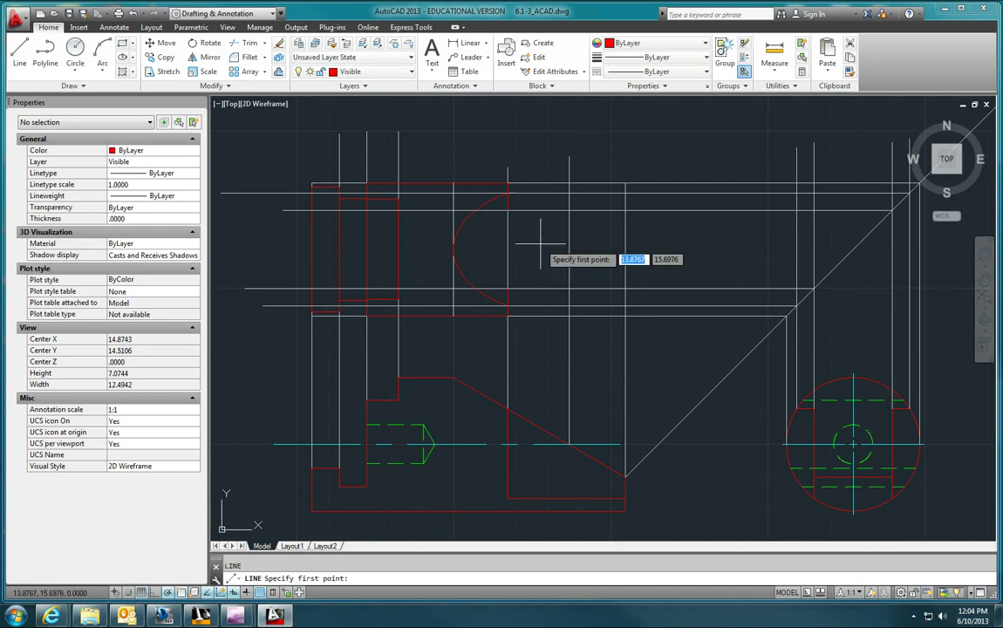
{"action": "left_click", "coordinate": [508, 211]}
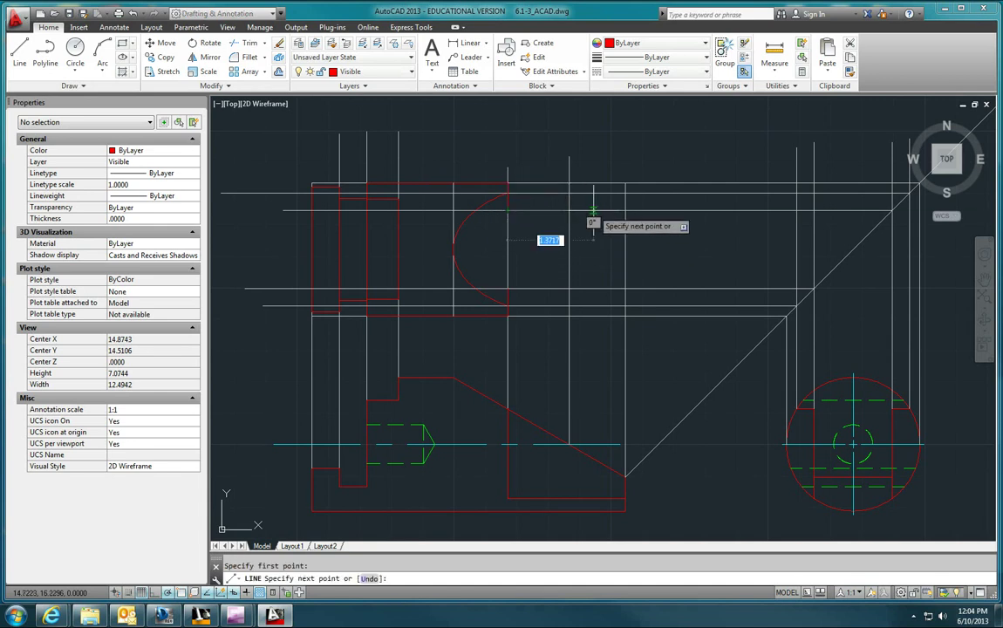
{"action": "left_click", "coordinate": [624, 211]}
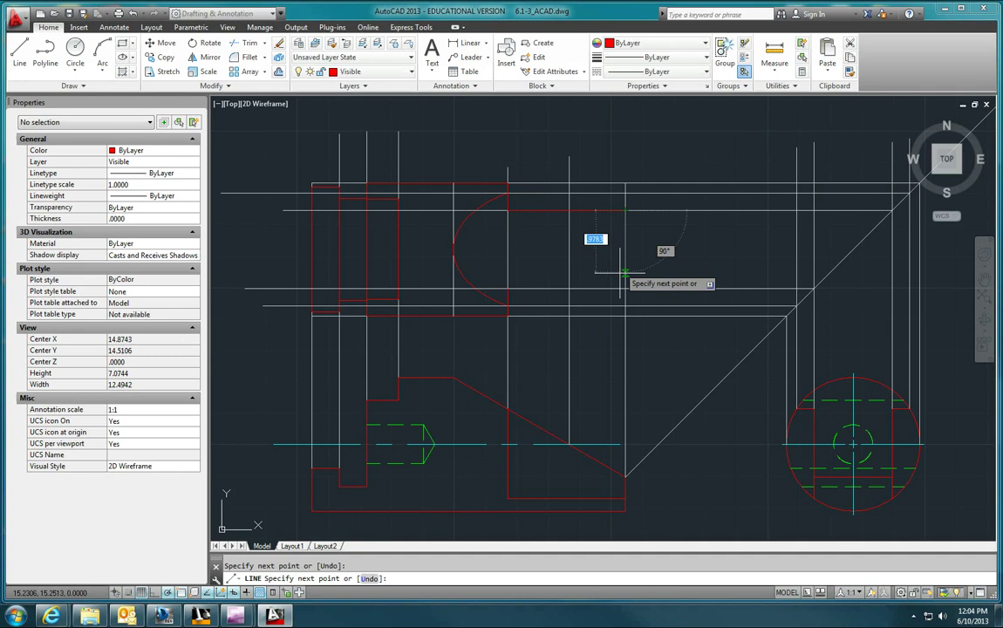
{"action": "left_click", "coordinate": [625, 288]}
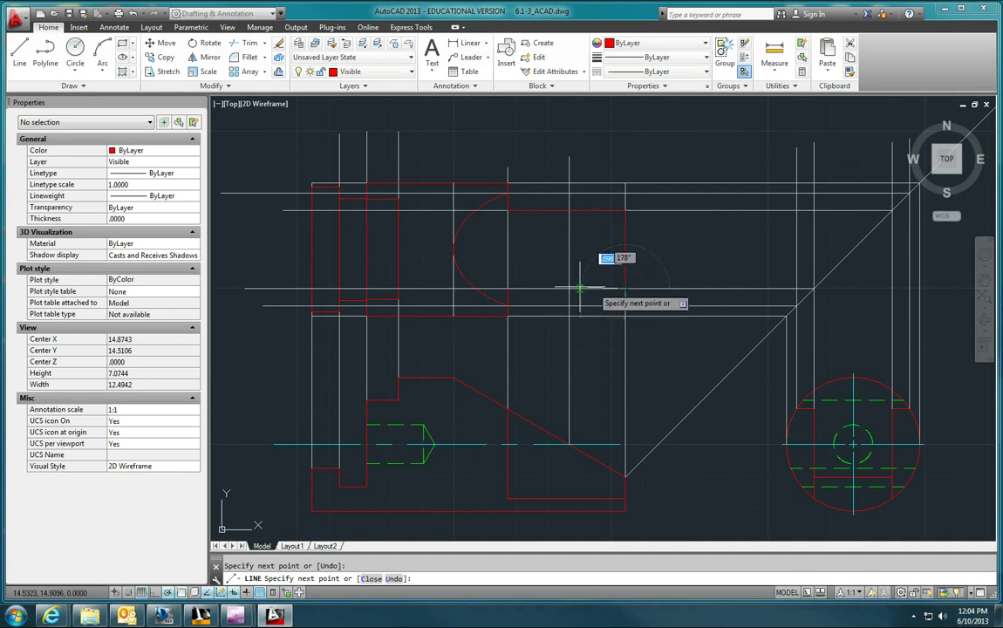
{"action": "left_click", "coordinate": [508, 288]}
{"action": "key", "text": "Escape"}
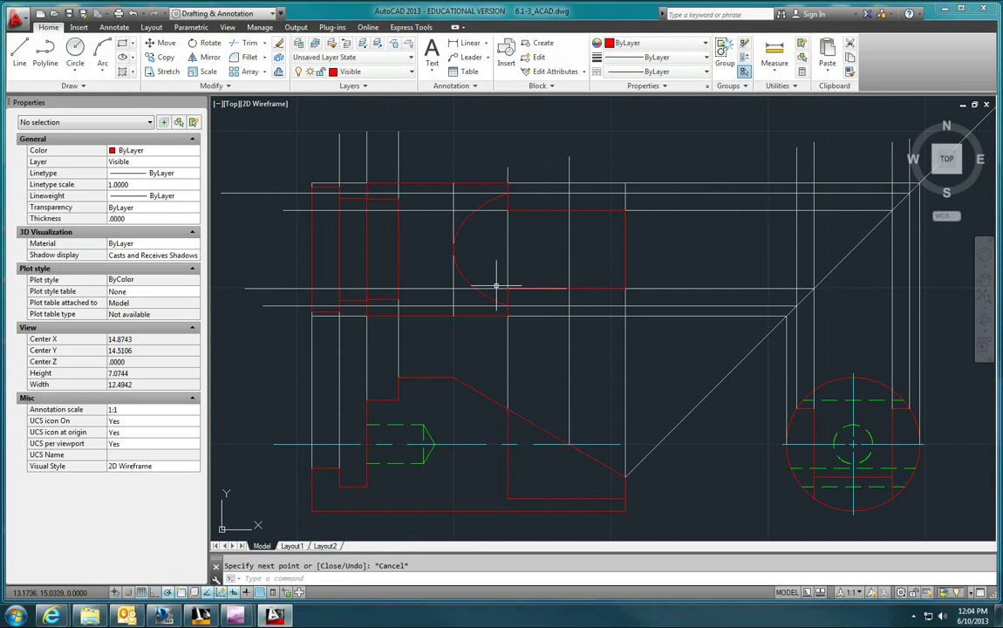
Check the red horizontal line's endpoint, then frame all three views.
{"action": "scroll", "coordinate": [495, 285], "scroll_direction": "up", "scroll_amount": 5}
{"action": "left_click", "coordinate": [502, 279]}
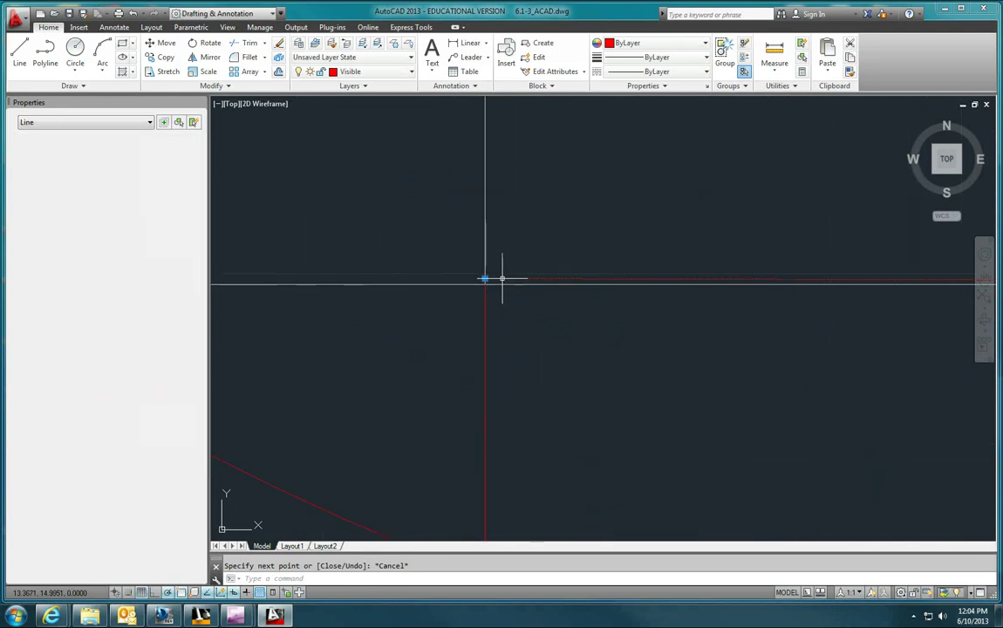
{"action": "left_click", "coordinate": [483, 279]}
{"action": "key", "text": "Escape"}
{"action": "key", "text": "Escape"}
{"action": "scroll", "coordinate": [573, 366], "scroll_direction": "down", "scroll_amount": 2}
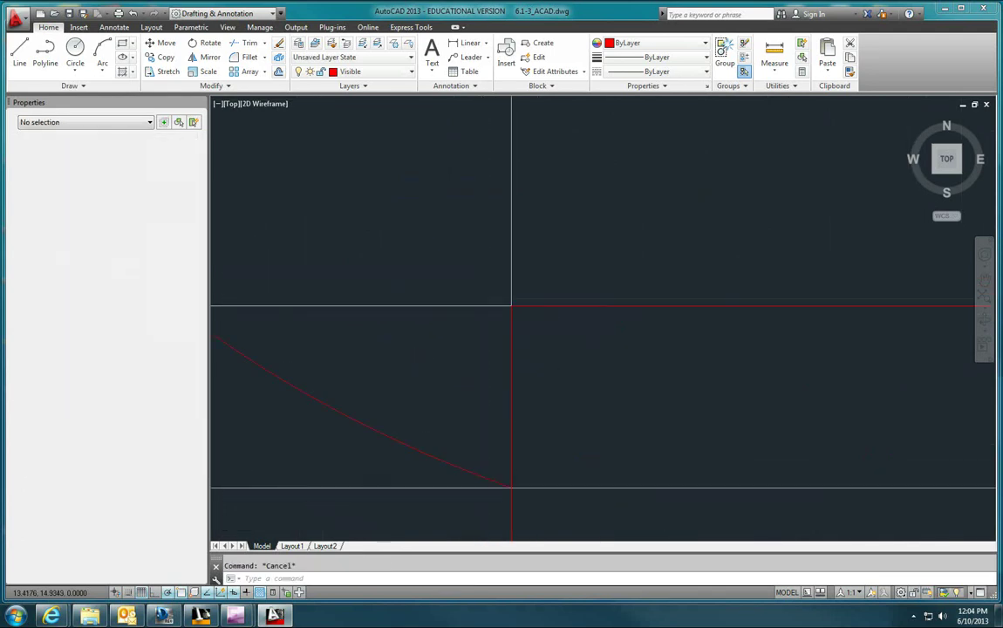
{"action": "scroll", "coordinate": [612, 207], "scroll_direction": "down", "scroll_amount": 8}
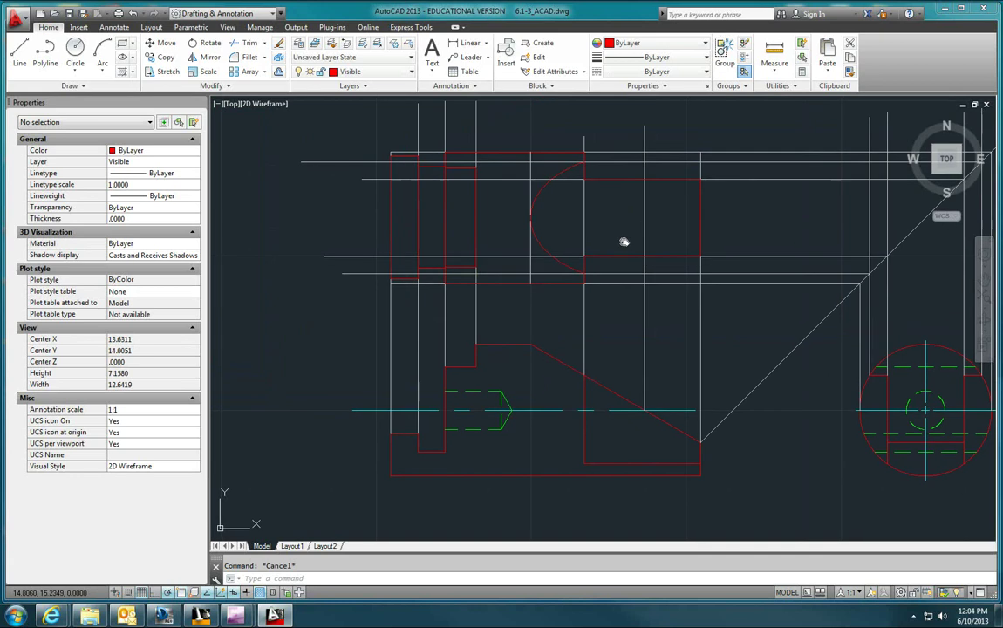
{"action": "middle_click_drag", "start_coordinate": [624, 240], "coordinate": [558, 229]}
Make Construction the current layer, then switch to Visible, and reopen the layer list.
{"action": "left_click", "coordinate": [344, 72]}
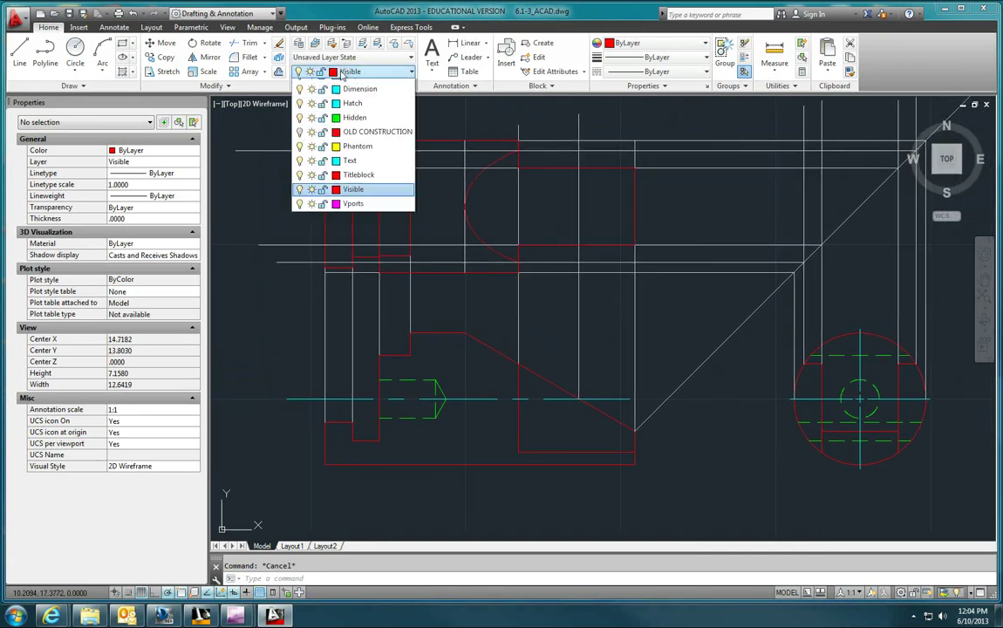
{"action": "left_click", "coordinate": [361, 128]}
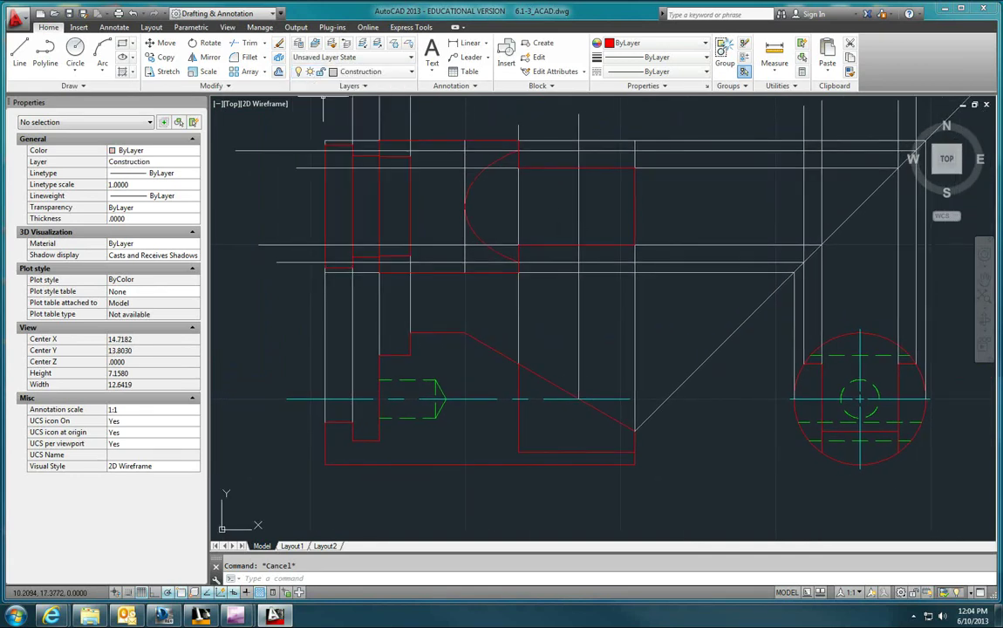
{"action": "left_click", "coordinate": [358, 72]}
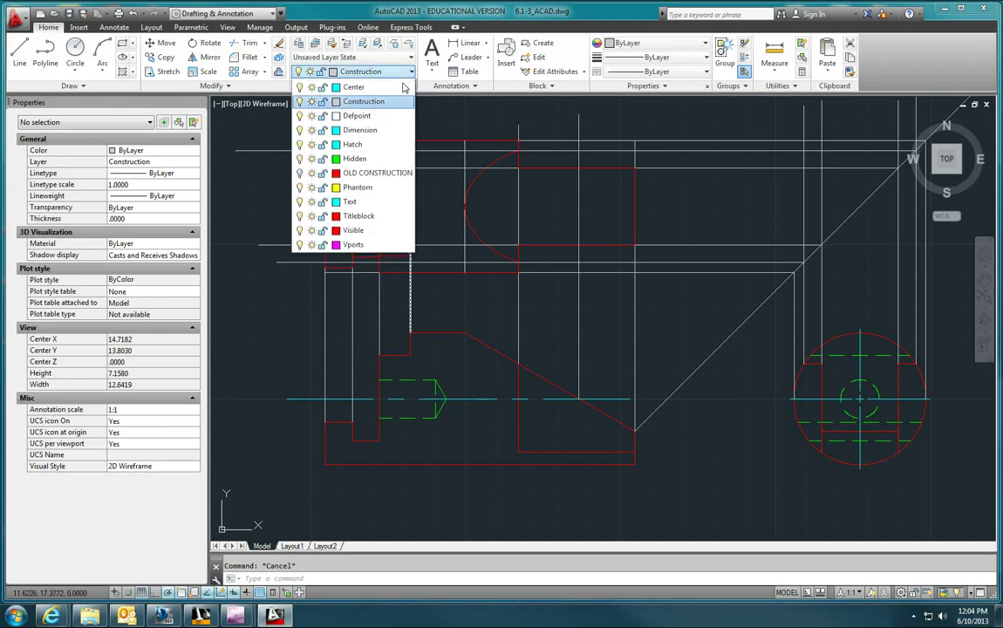
{"action": "scroll", "coordinate": [366, 174], "scroll_direction": "up", "scroll_amount": 1}
{"action": "left_click", "coordinate": [361, 246]}
{"action": "left_click", "coordinate": [348, 71]}
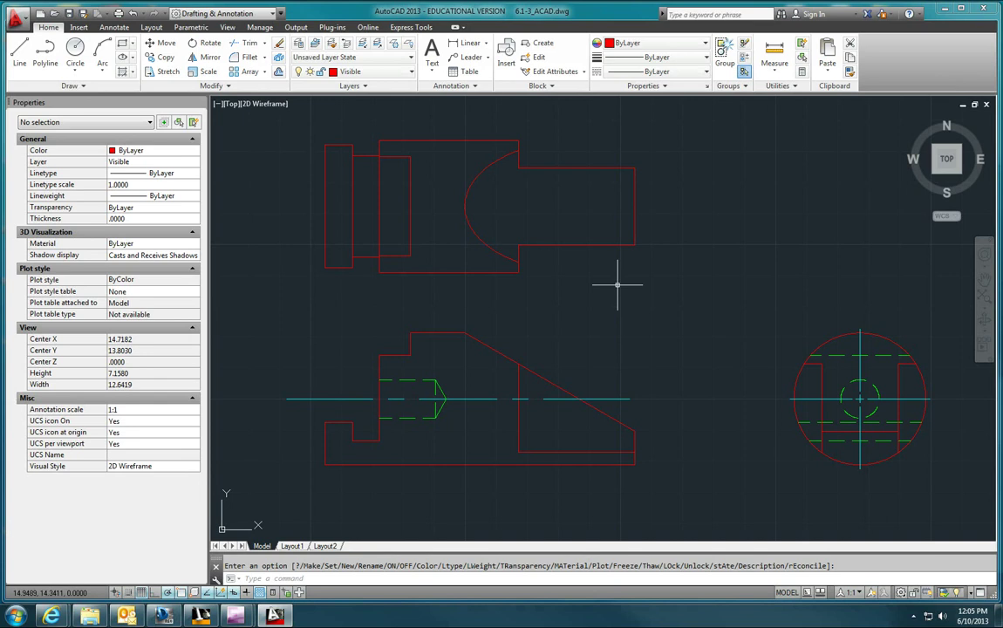
Start copying the front view's hidden lines, then cancel and inspect the vertical line beside the holes.
{"action": "type", "text": "co"}
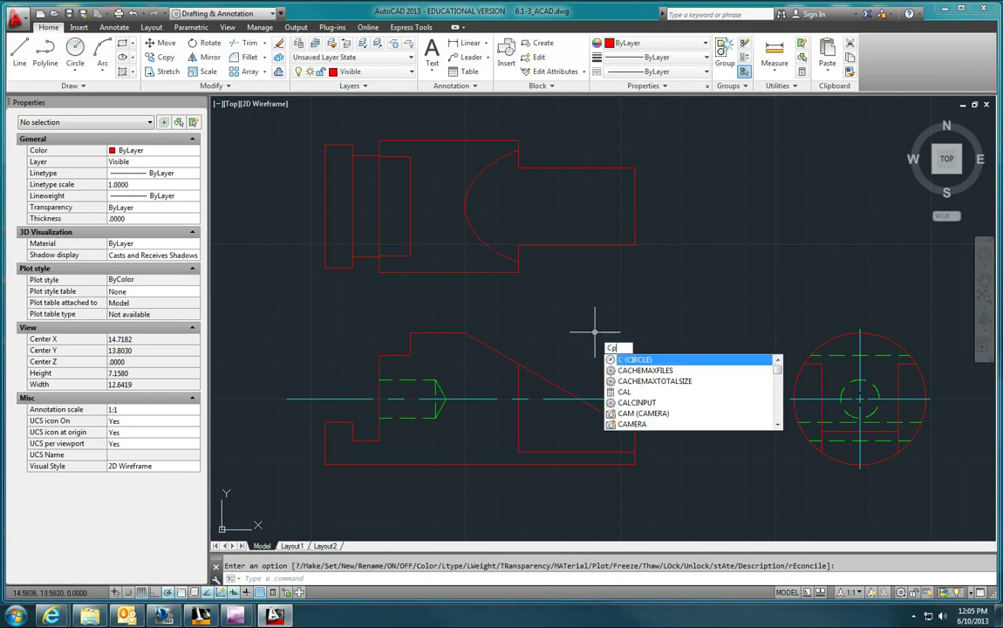
{"action": "key", "text": "Return"}
{"action": "left_click", "coordinate": [441, 366]}
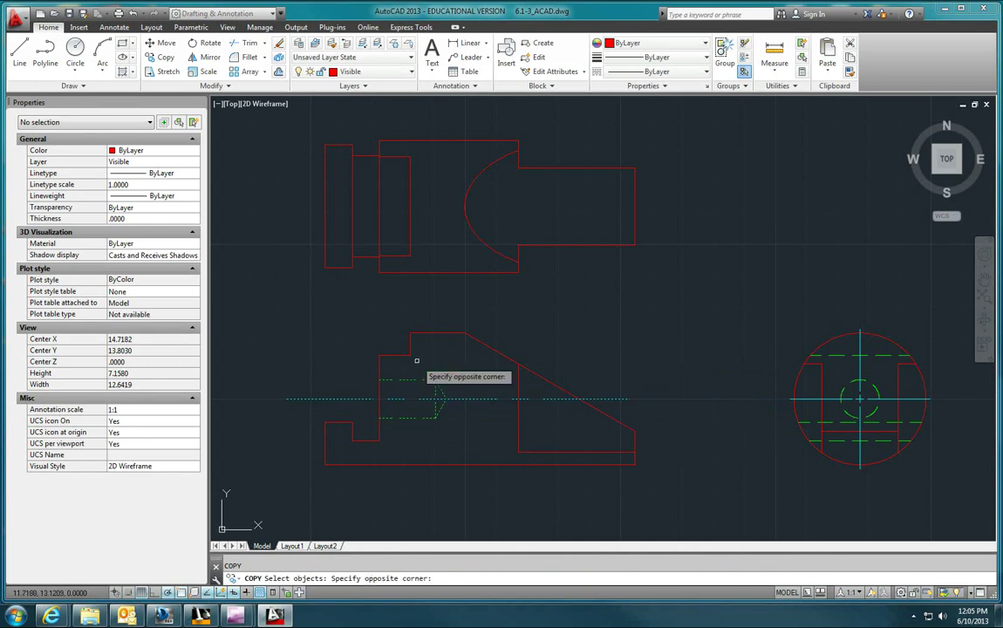
{"action": "left_click", "coordinate": [392, 423]}
{"action": "key", "text": "Return"}
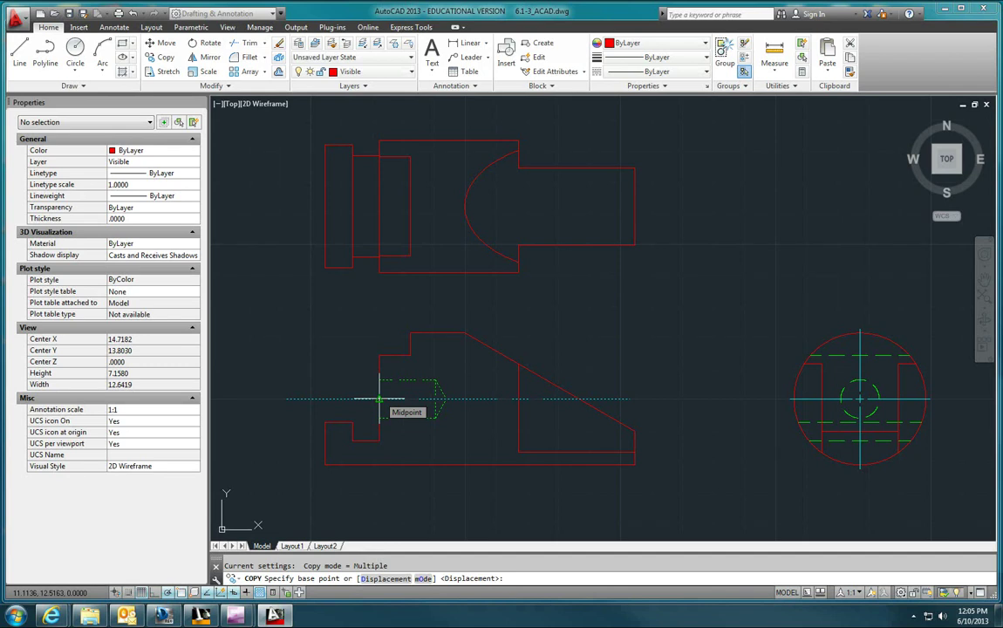
{"action": "left_click", "coordinate": [379, 399]}
{"action": "key", "text": "Escape"}
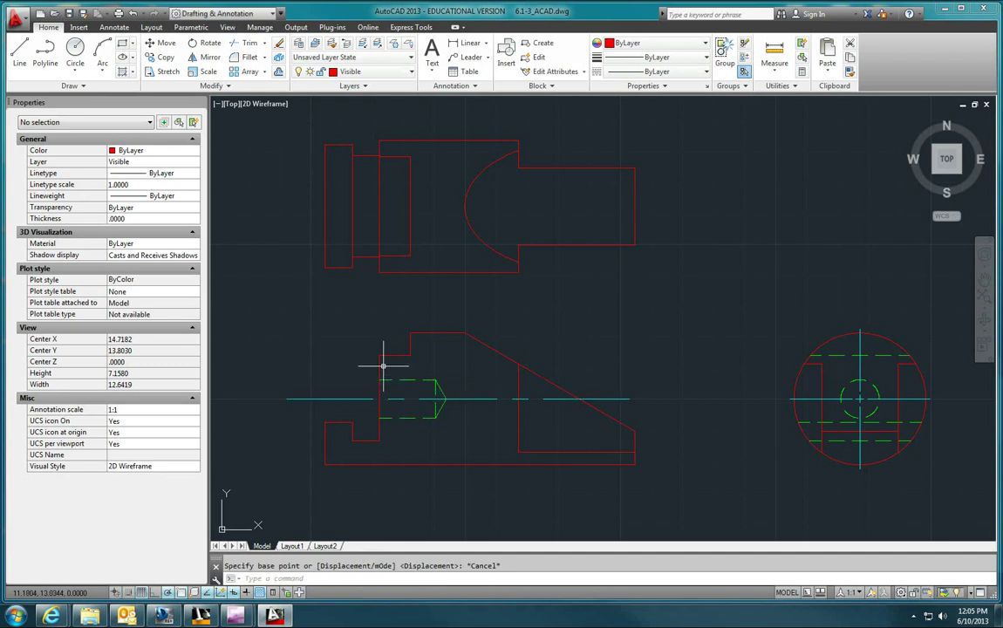
{"action": "left_click", "coordinate": [380, 373]}
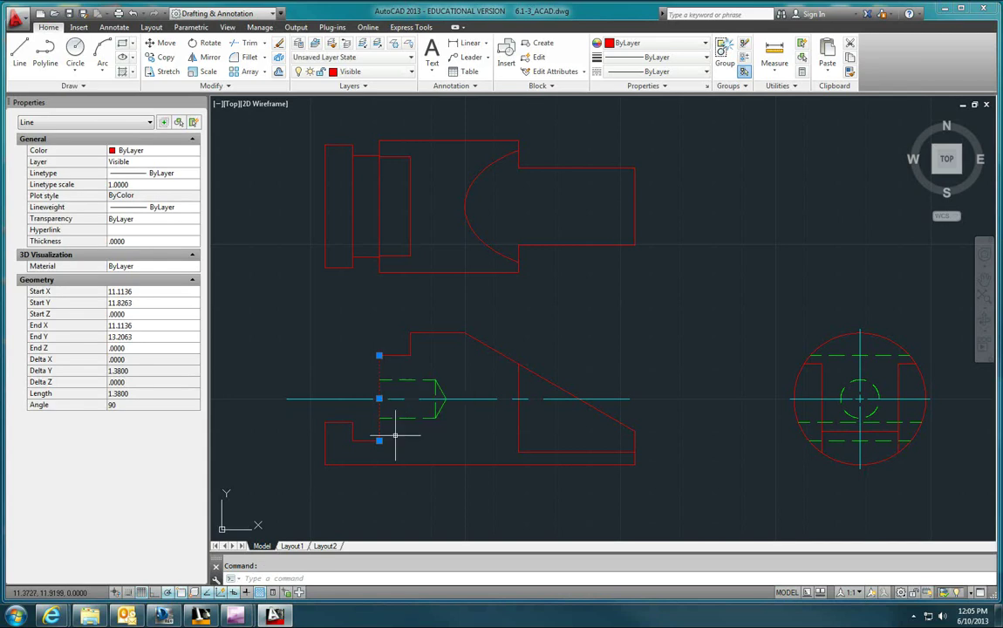
{"action": "key", "text": "Escape"}
Begin a distance measurement in the top view, then cancel it.
{"action": "type", "text": "di"}
{"action": "key", "text": "Return"}
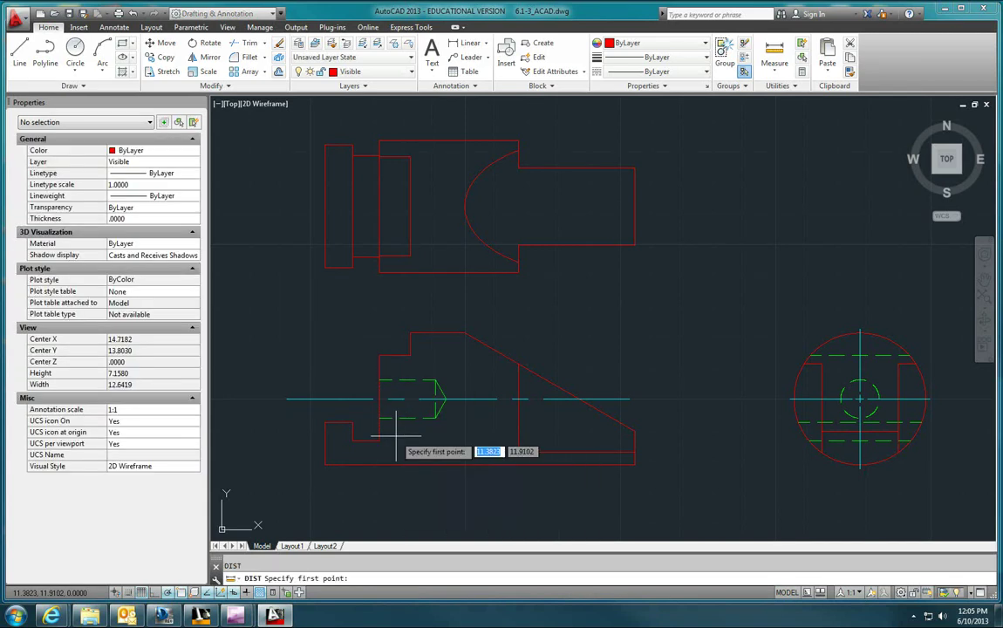
{"action": "scroll", "coordinate": [397, 431], "scroll_direction": "up", "scroll_amount": 4}
{"action": "left_click", "coordinate": [389, 245]}
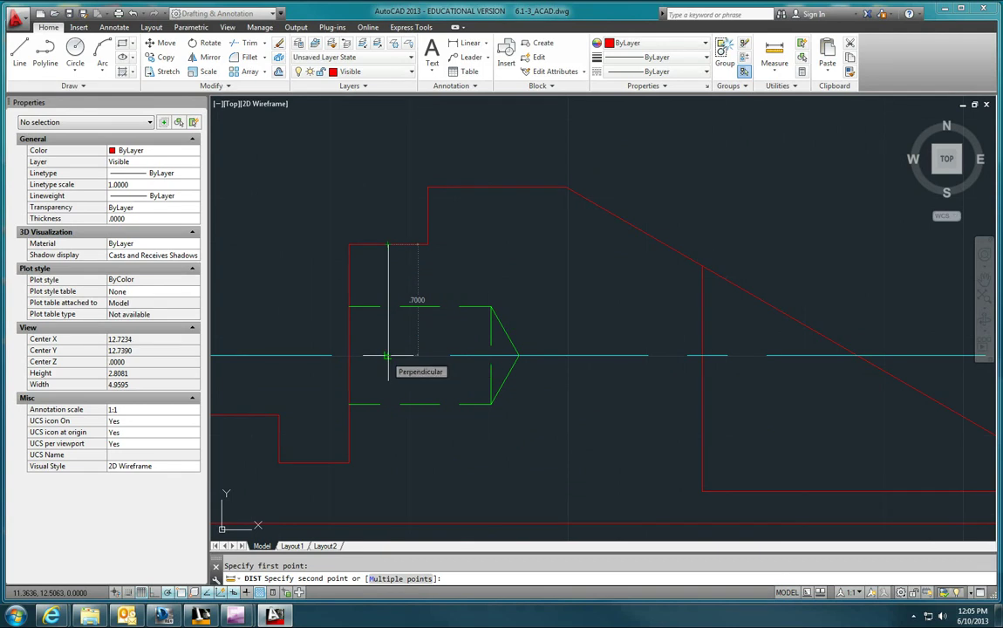
{"action": "key", "text": "Escape"}
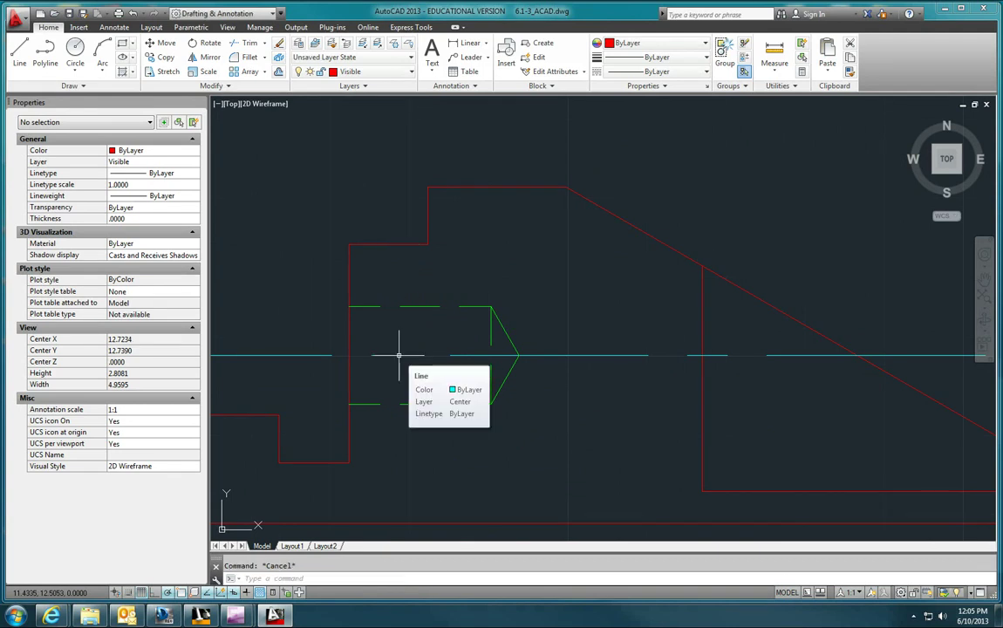
Draw a horizontal helper line from the green arrow tip to the front view's left edge.
{"action": "type", "text": "l"}
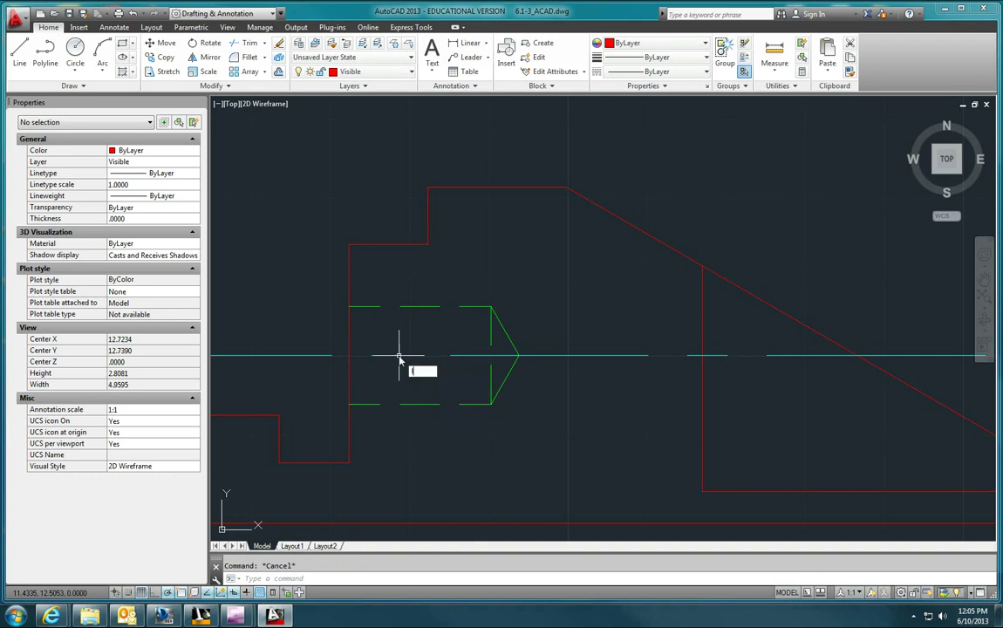
{"action": "key", "text": "Return"}
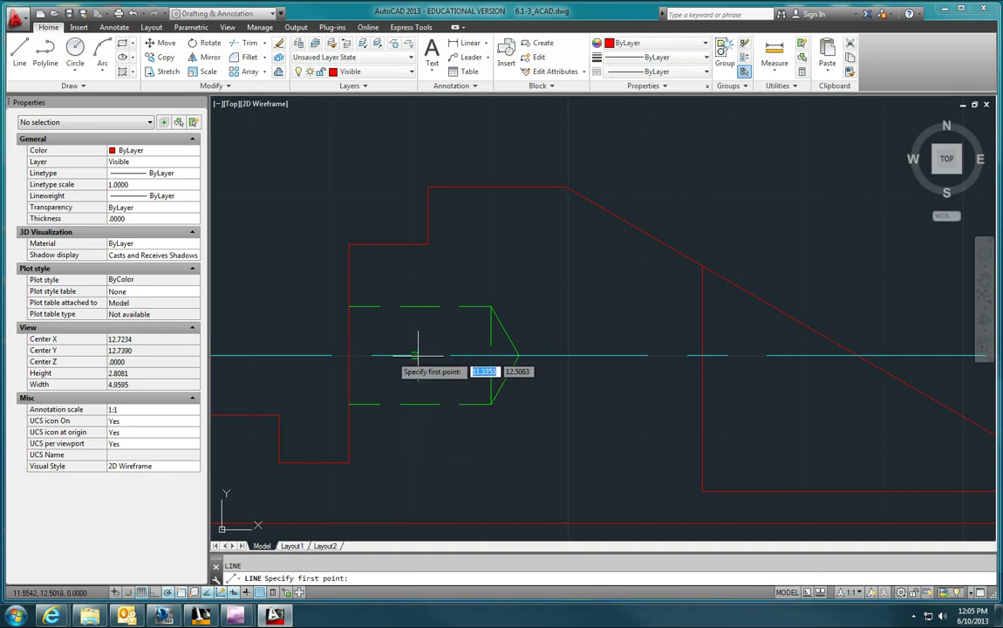
{"action": "left_click", "coordinate": [518, 356]}
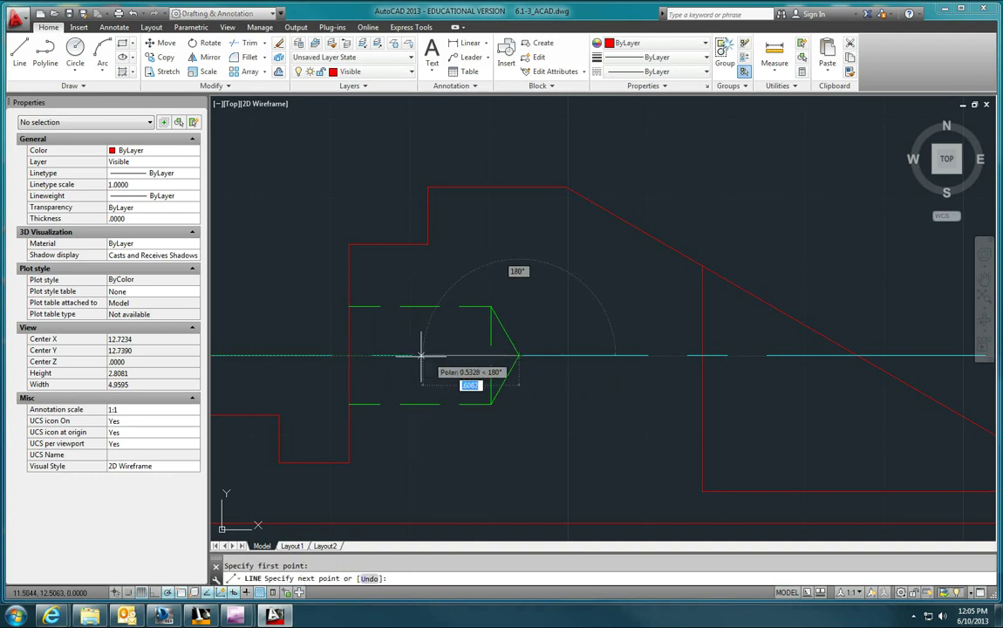
{"action": "left_click", "coordinate": [349, 355]}
{"action": "key", "text": "Escape"}
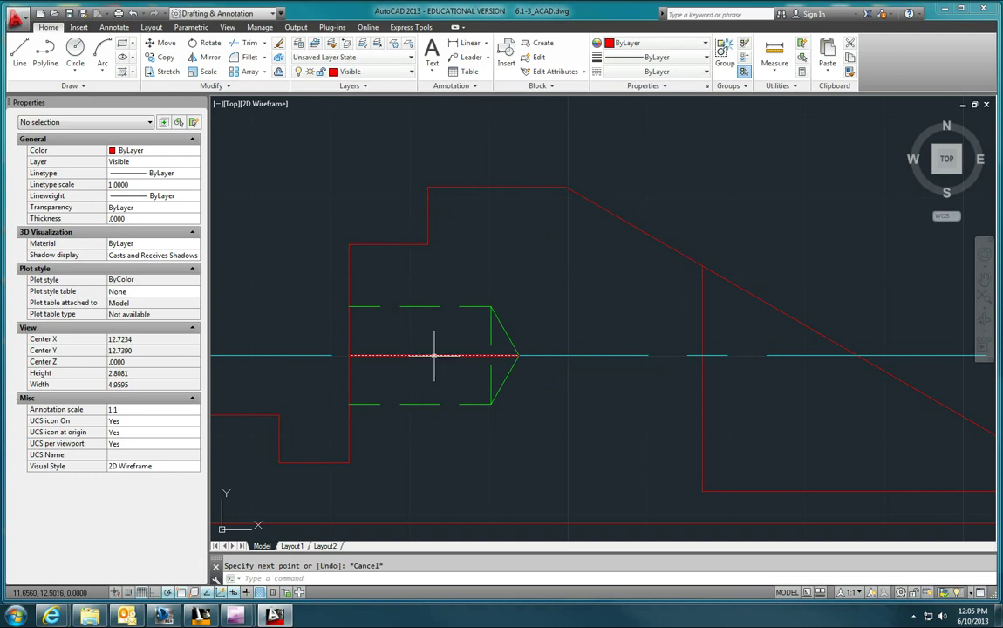
Copy the hole's hidden lines and centreline up onto the top view's centreline.
{"action": "type", "text": "co"}
{"action": "key", "text": "Return"}
{"action": "left_click", "coordinate": [542, 401]}
{"action": "left_click", "coordinate": [375, 264]}
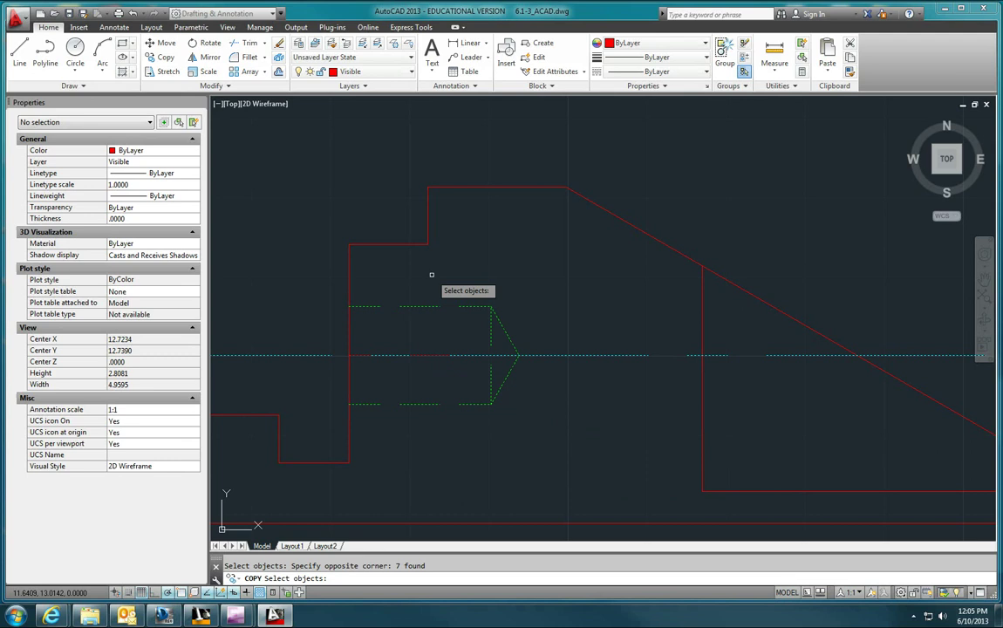
{"action": "key", "text": "Return"}
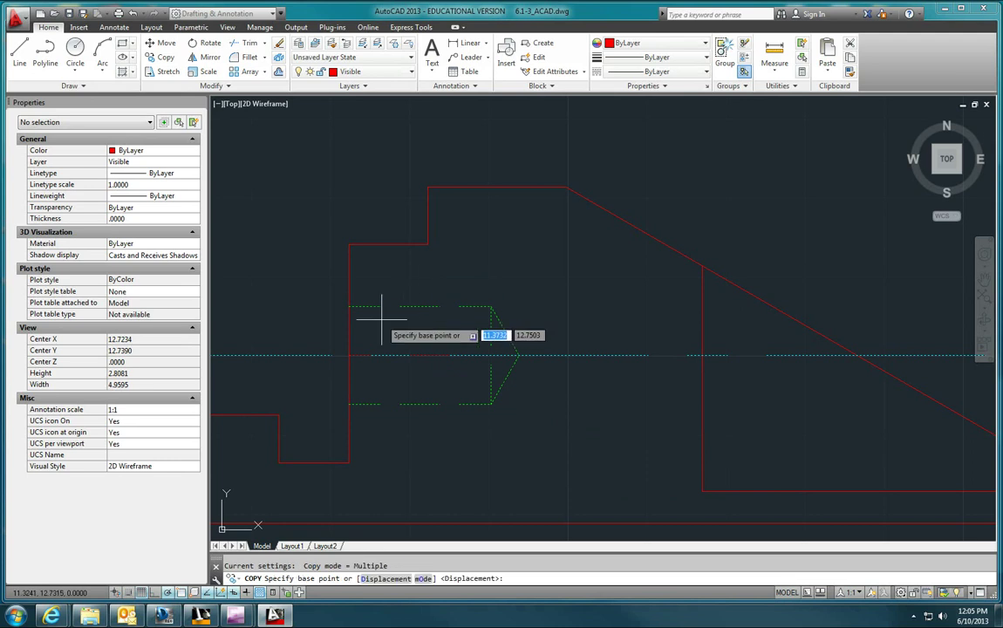
{"action": "left_click", "coordinate": [348, 356]}
{"action": "scroll", "coordinate": [417, 380], "scroll_direction": "down", "scroll_amount": 4}
{"action": "scroll", "coordinate": [431, 343], "scroll_direction": "up", "scroll_amount": 6}
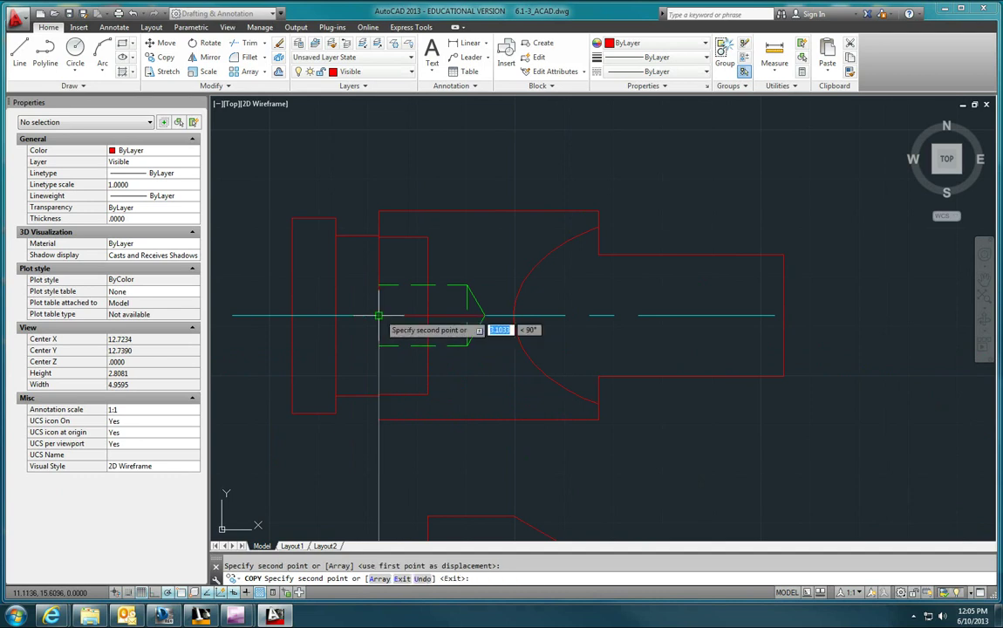
{"action": "left_click", "coordinate": [379, 316]}
{"action": "key", "text": "Escape"}
Erase the two red helper lines left from the copy.
{"action": "left_click", "coordinate": [400, 312]}
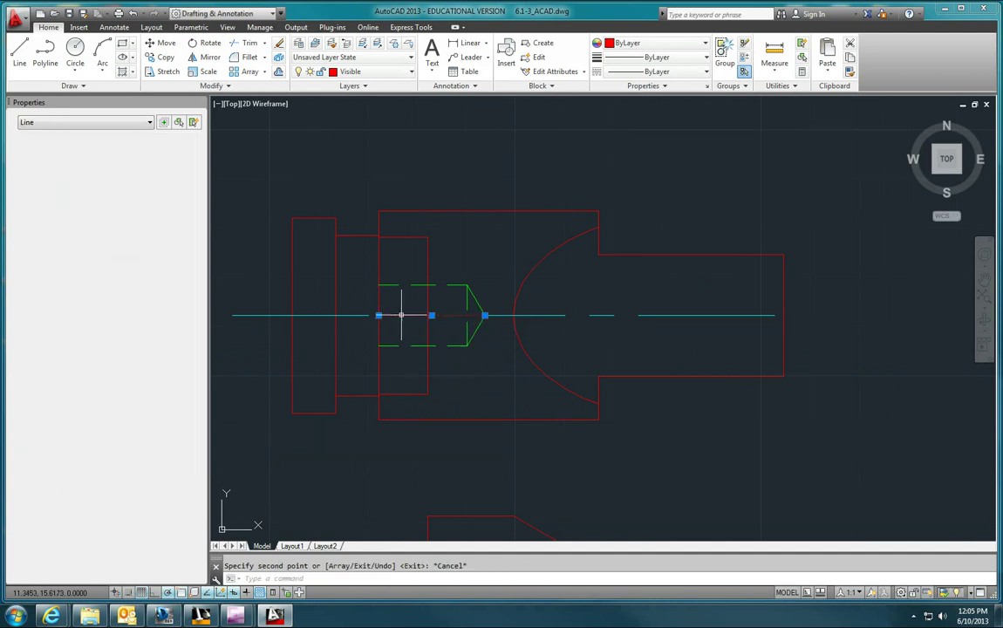
{"action": "scroll", "coordinate": [402, 311], "scroll_direction": "down", "scroll_amount": 5}
{"action": "scroll", "coordinate": [443, 342], "scroll_direction": "up", "scroll_amount": 5}
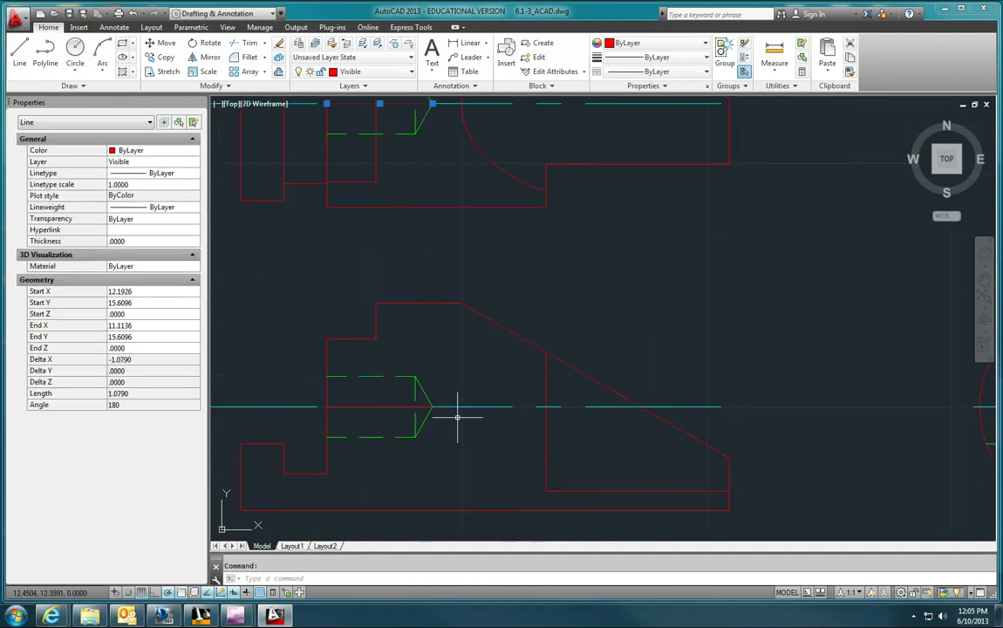
{"action": "left_click", "coordinate": [408, 405]}
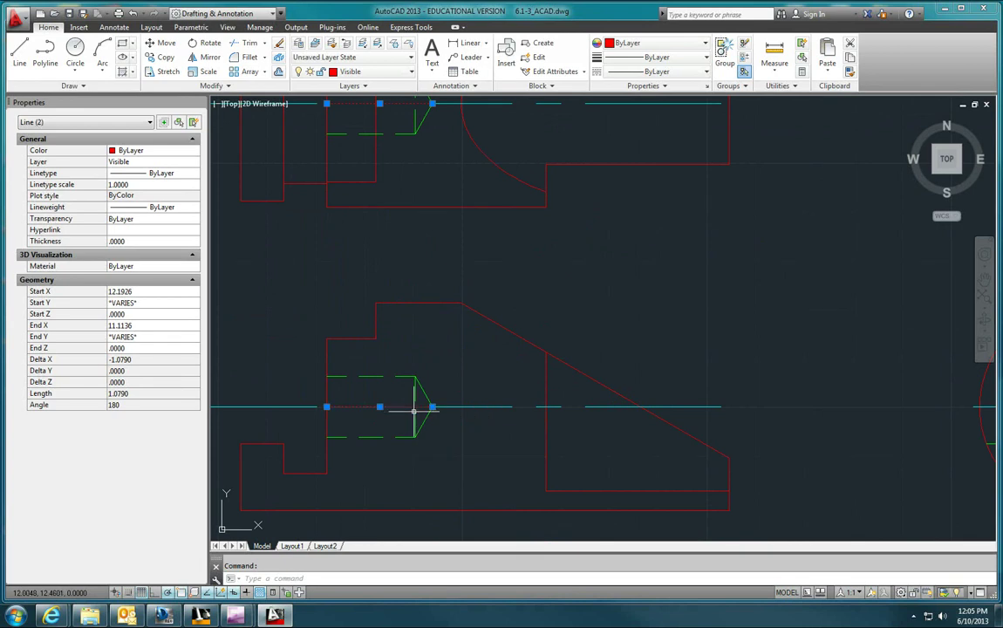
{"action": "key", "text": "Delete"}
{"action": "scroll", "coordinate": [422, 406], "scroll_direction": "down", "scroll_amount": 2}
{"action": "scroll", "coordinate": [421, 405], "scroll_direction": "down", "scroll_amount": 1}
{"action": "scroll", "coordinate": [448, 336], "scroll_direction": "up", "scroll_amount": 2}
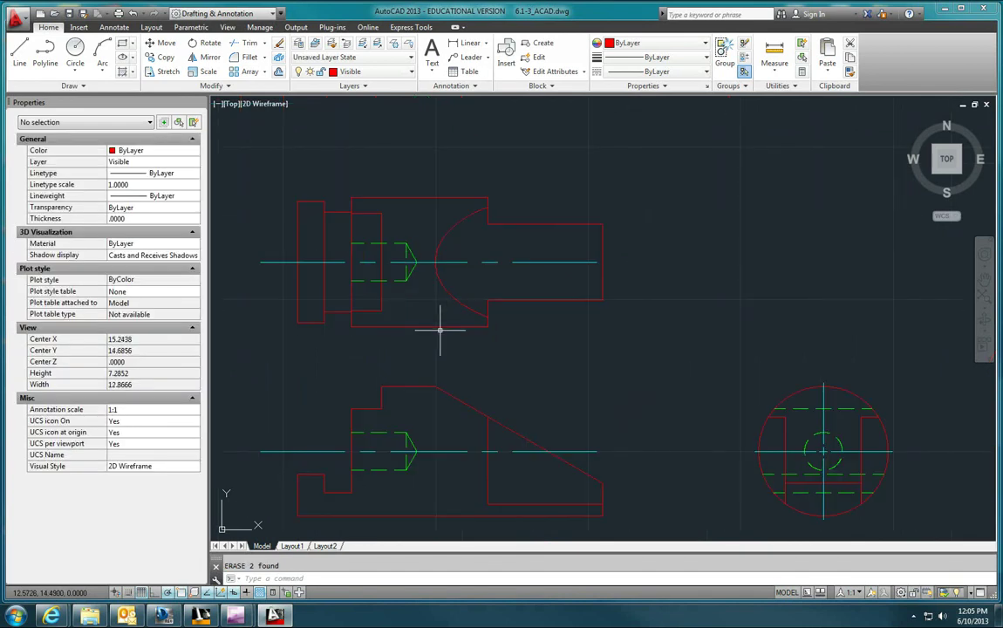
Switch to the Layout1 sheet and set the viewport scale to 1:1.
{"action": "scroll", "coordinate": [446, 332], "scroll_direction": "down", "scroll_amount": 1}
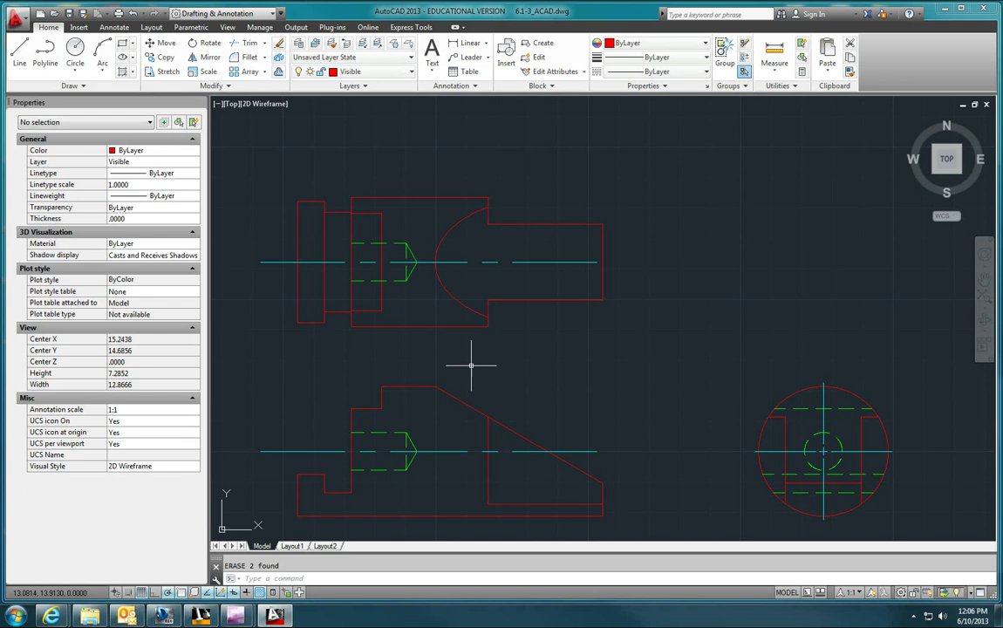
{"action": "scroll", "coordinate": [410, 279], "scroll_direction": "down", "scroll_amount": 1}
{"action": "scroll", "coordinate": [436, 331], "scroll_direction": "down", "scroll_amount": 1}
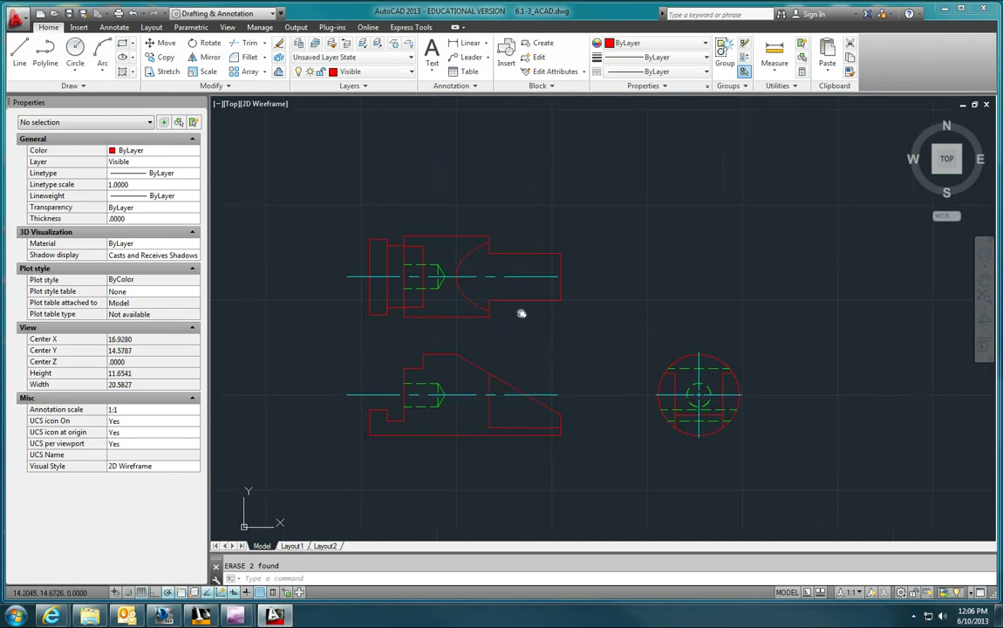
{"action": "left_click", "coordinate": [293, 546]}
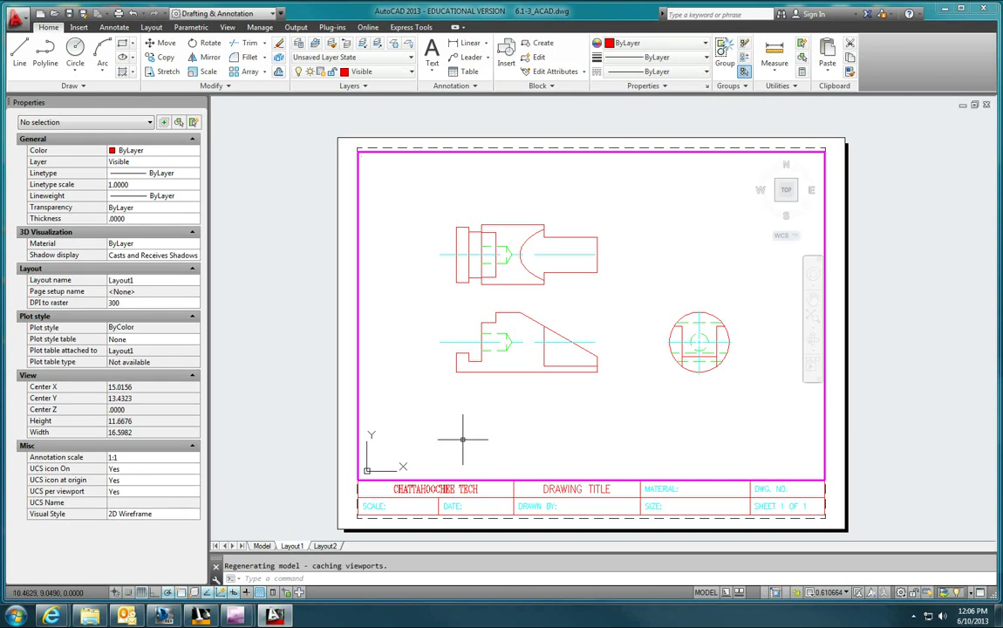
{"action": "left_click", "coordinate": [831, 593]}
{"action": "left_click", "coordinate": [839, 140]}
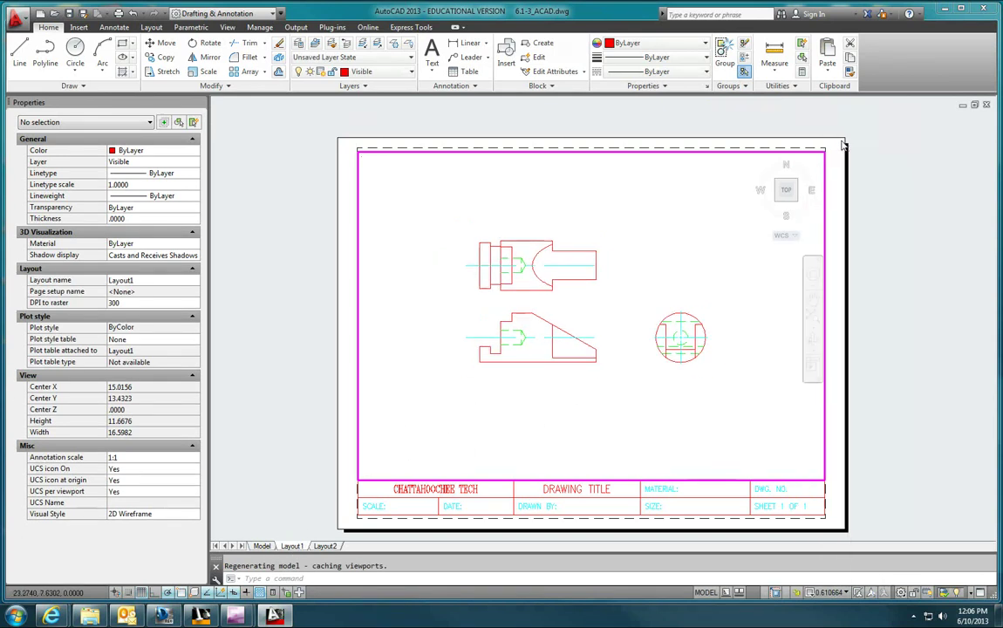
{"action": "left_click", "coordinate": [839, 592]}
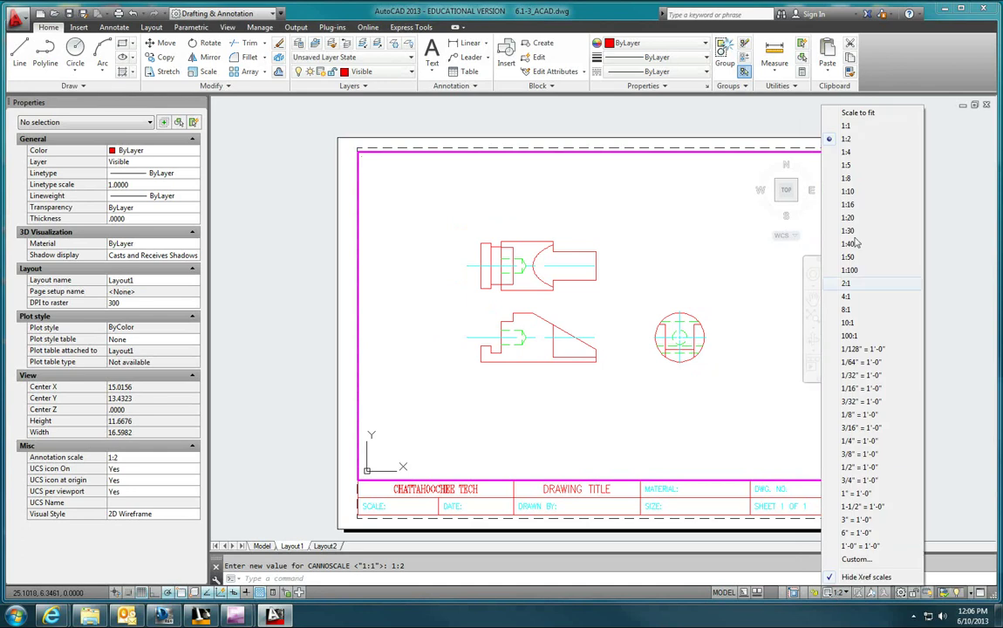
{"action": "left_click", "coordinate": [811, 124]}
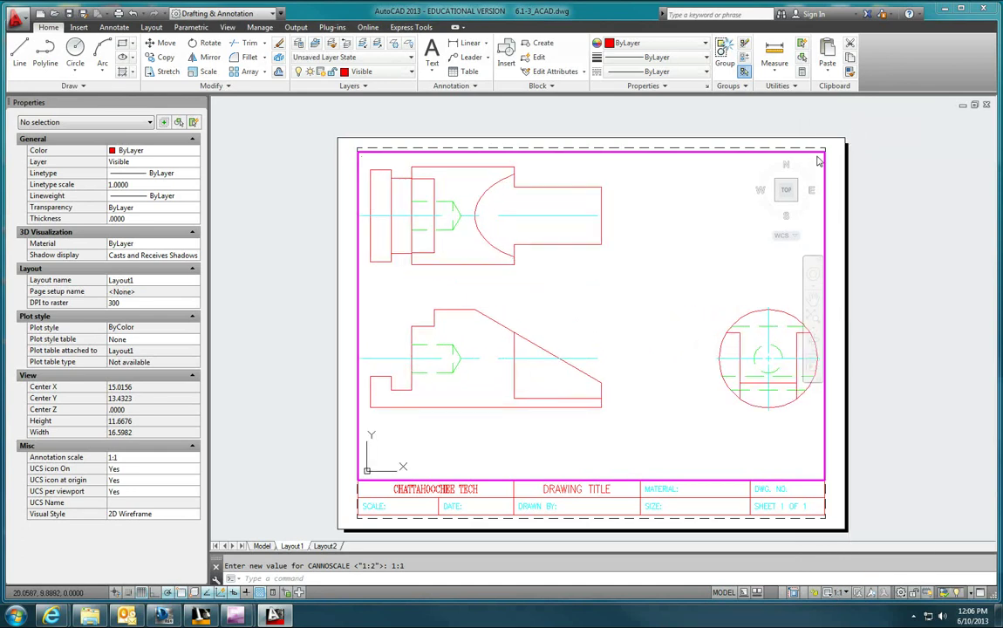
Pan the three views inside the viewport down and to the right.
{"action": "left_click", "coordinate": [742, 332]}
{"action": "left_click", "coordinate": [636, 311]}
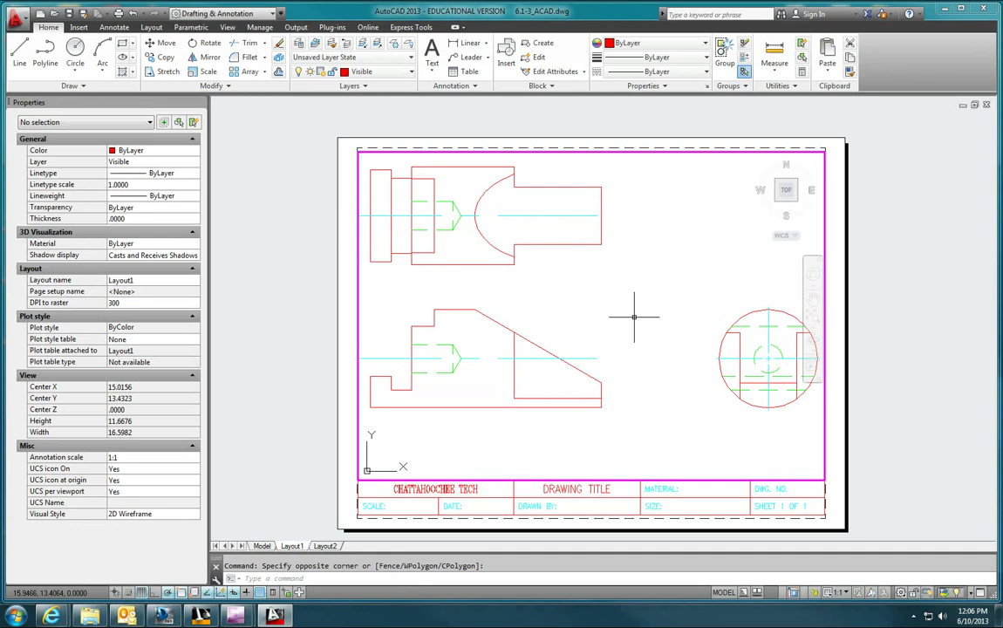
{"action": "middle_click_drag", "start_coordinate": [635, 311], "coordinate": [645, 353]}
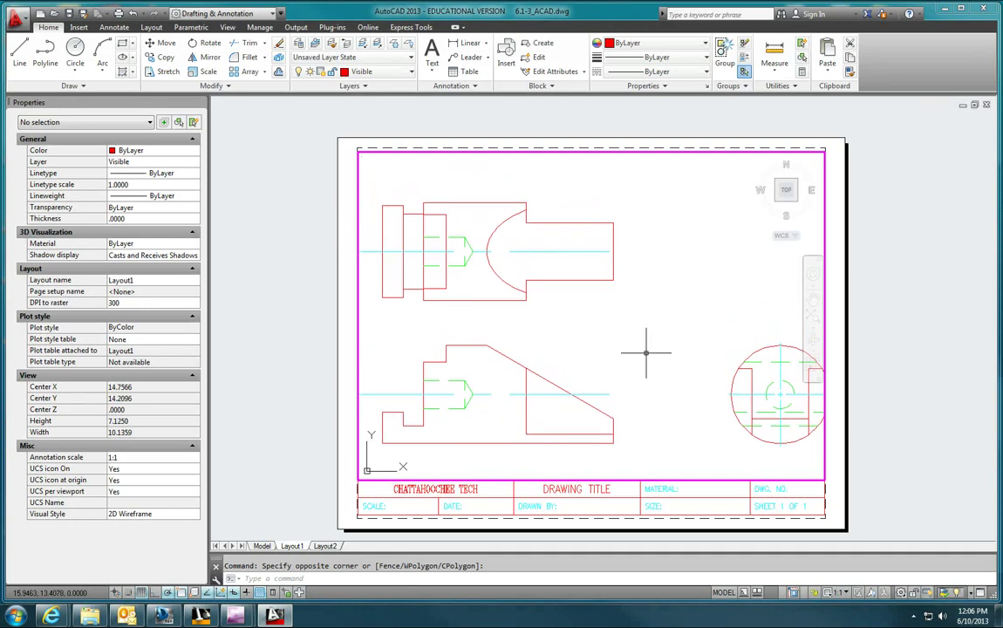
{"action": "middle_click_drag", "start_coordinate": [647, 353], "coordinate": [668, 354]}
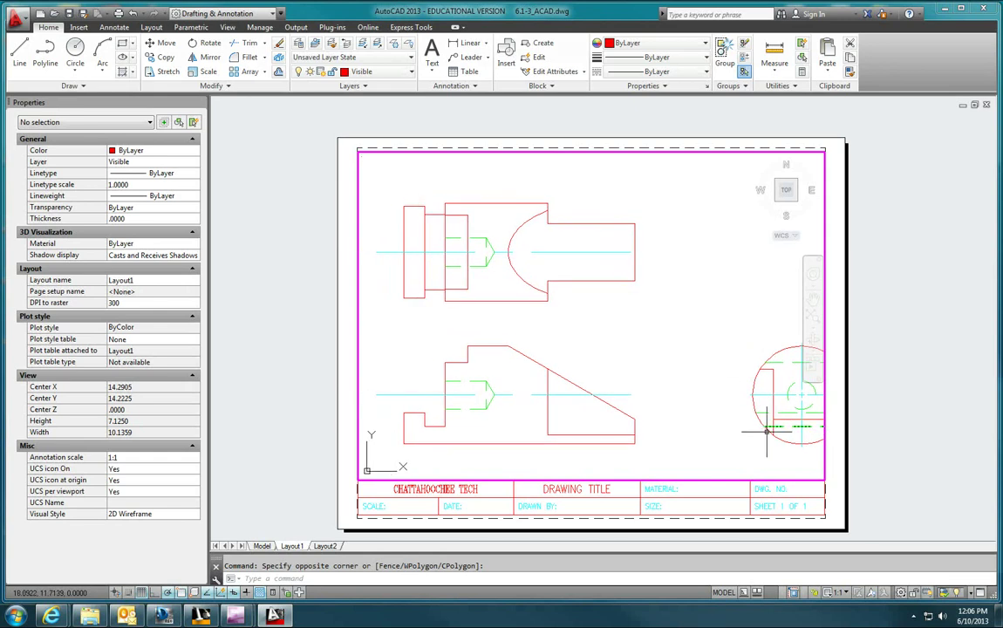
In model space, move the circular end view left by its centre, then return to Layout1.
{"action": "left_click", "coordinate": [262, 545]}
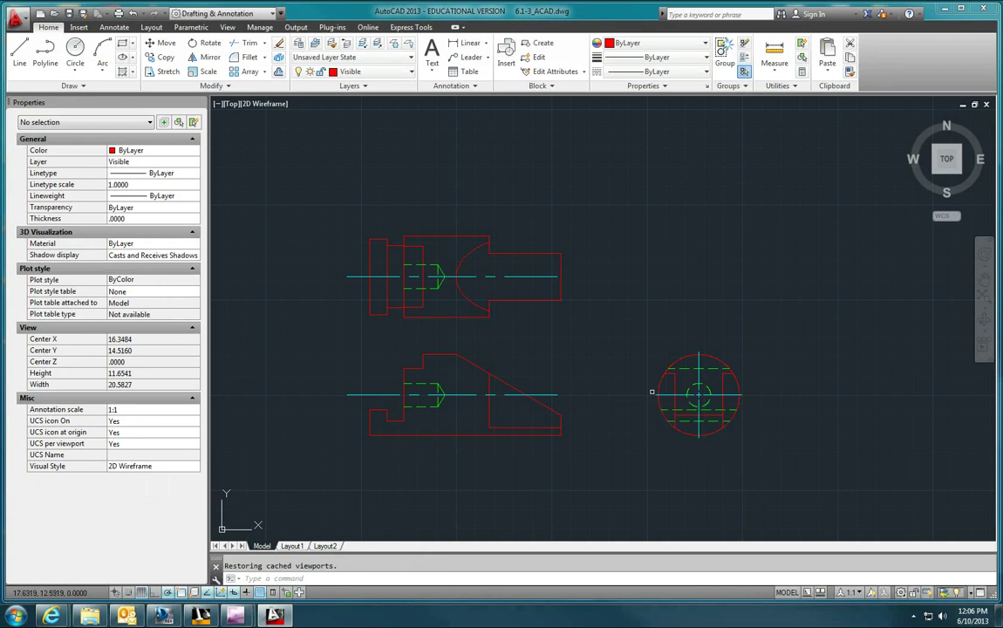
{"action": "type", "text": "m"}
{"action": "key", "text": "Return"}
{"action": "left_click", "coordinate": [794, 478]}
{"action": "left_click", "coordinate": [674, 340]}
{"action": "scroll", "coordinate": [650, 336], "scroll_direction": "up", "scroll_amount": 2}
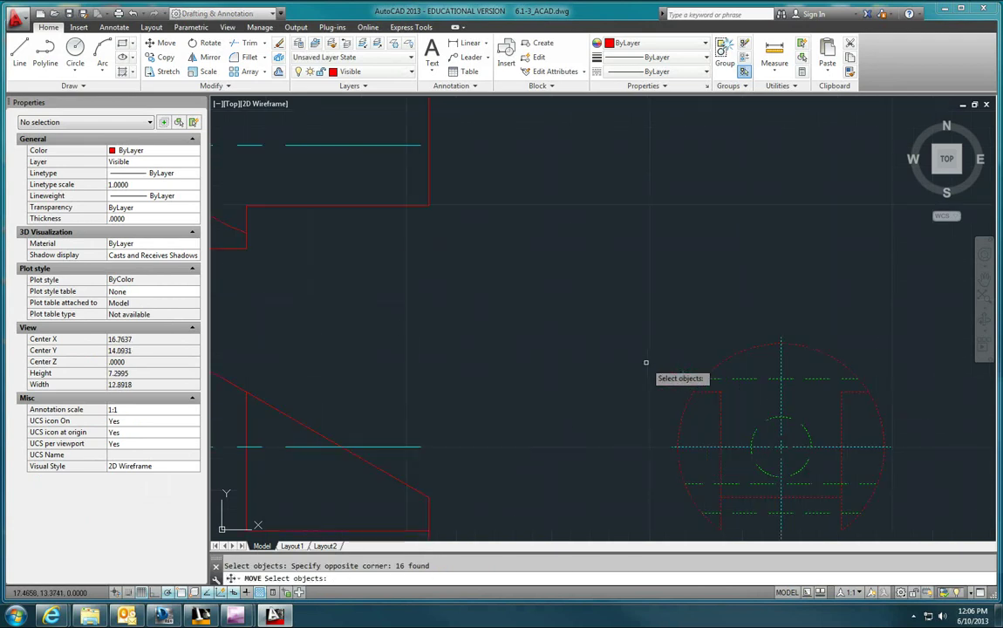
{"action": "key", "text": "Return"}
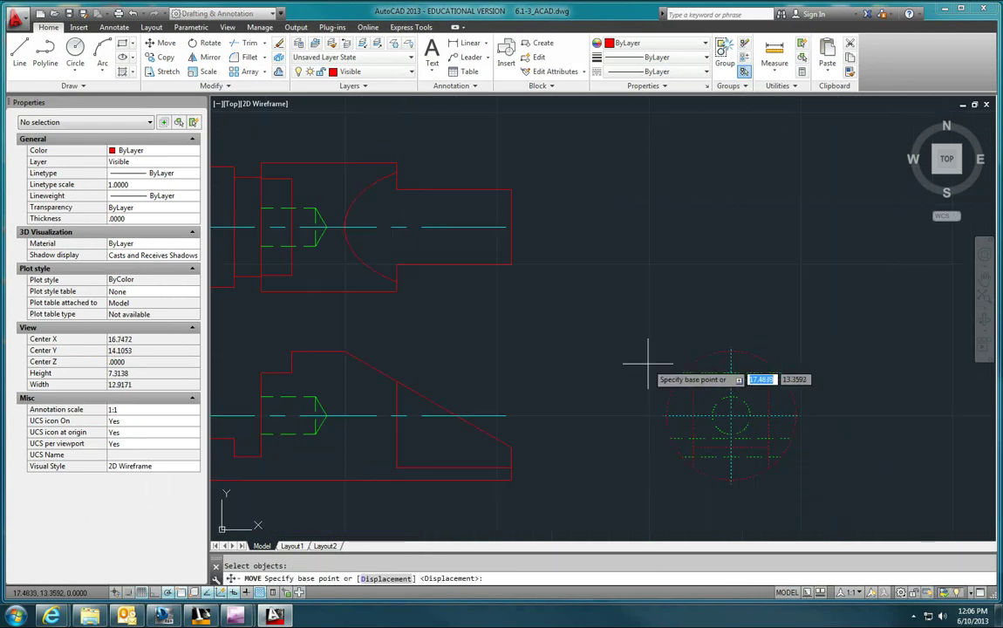
{"action": "left_click", "coordinate": [712, 416]}
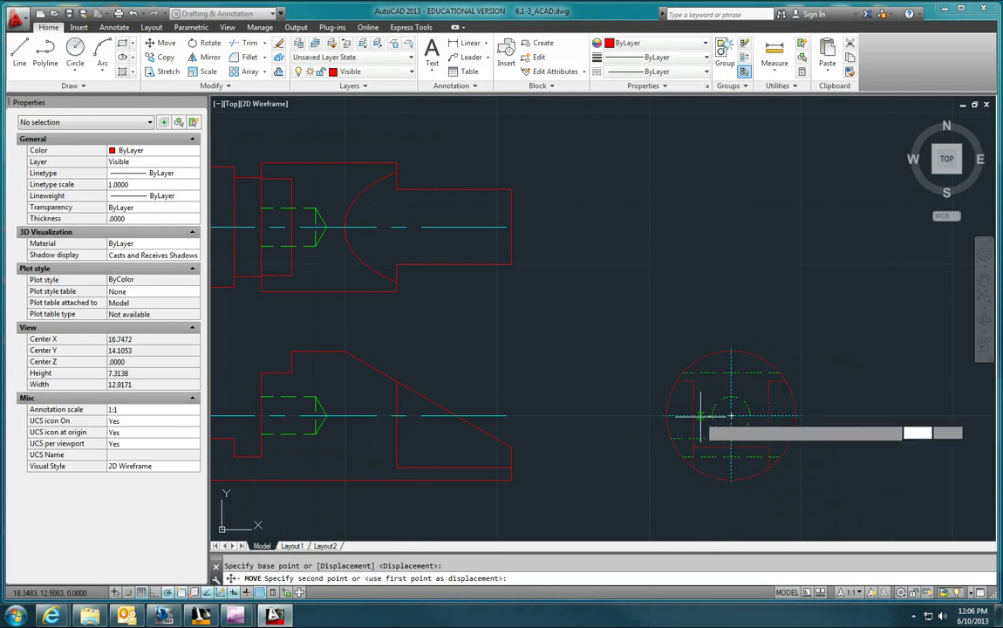
{"action": "left_click", "coordinate": [639, 416]}
{"action": "scroll", "coordinate": [618, 349], "scroll_direction": "down", "scroll_amount": 3}
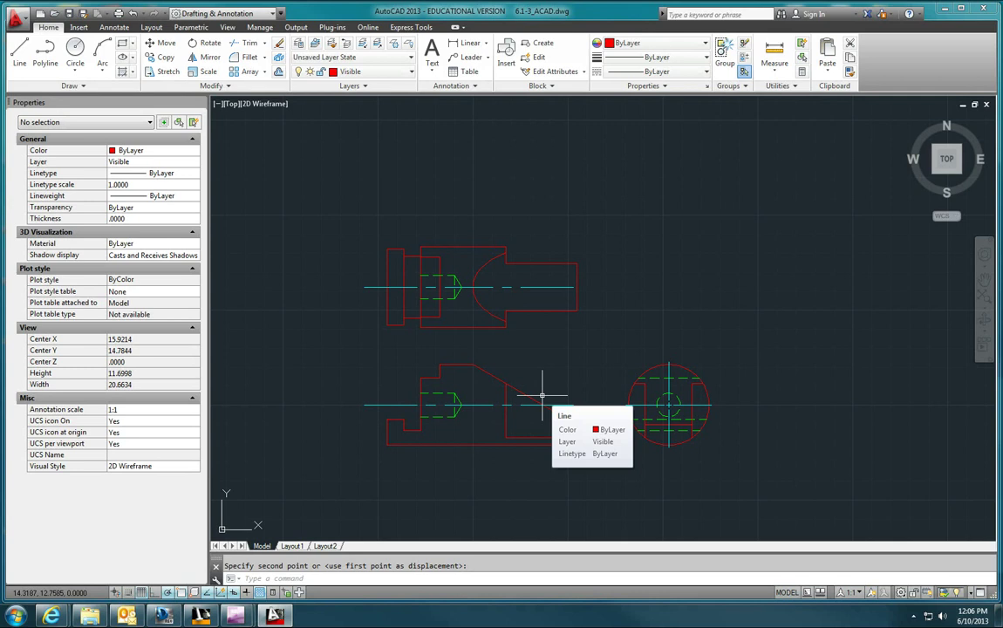
{"action": "left_click", "coordinate": [288, 547]}
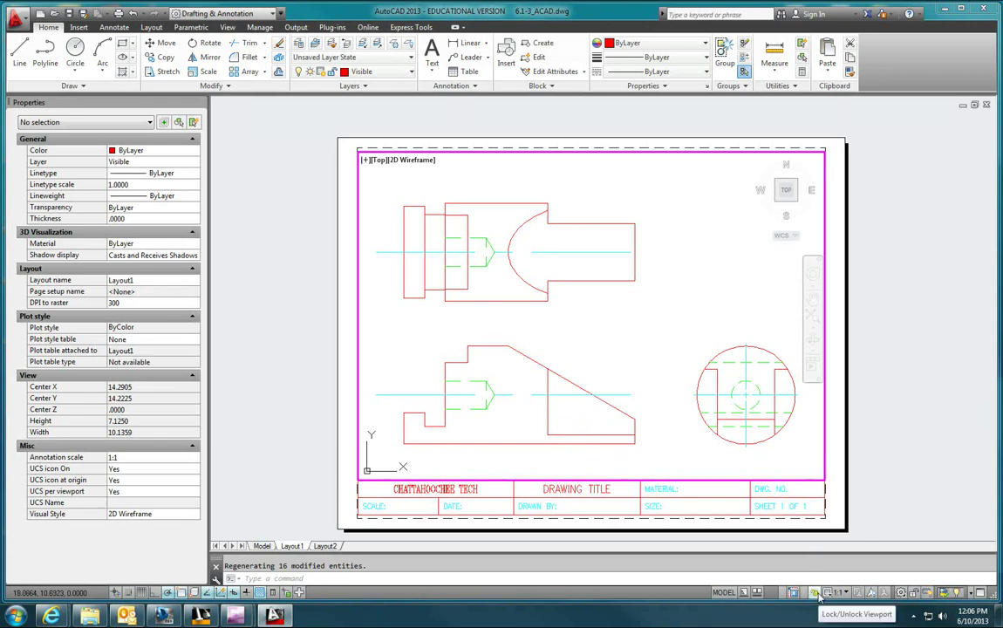
Leave the viewport for paper space, draw a short test line, then delete it.
{"action": "double_click", "coordinate": [831, 495]}
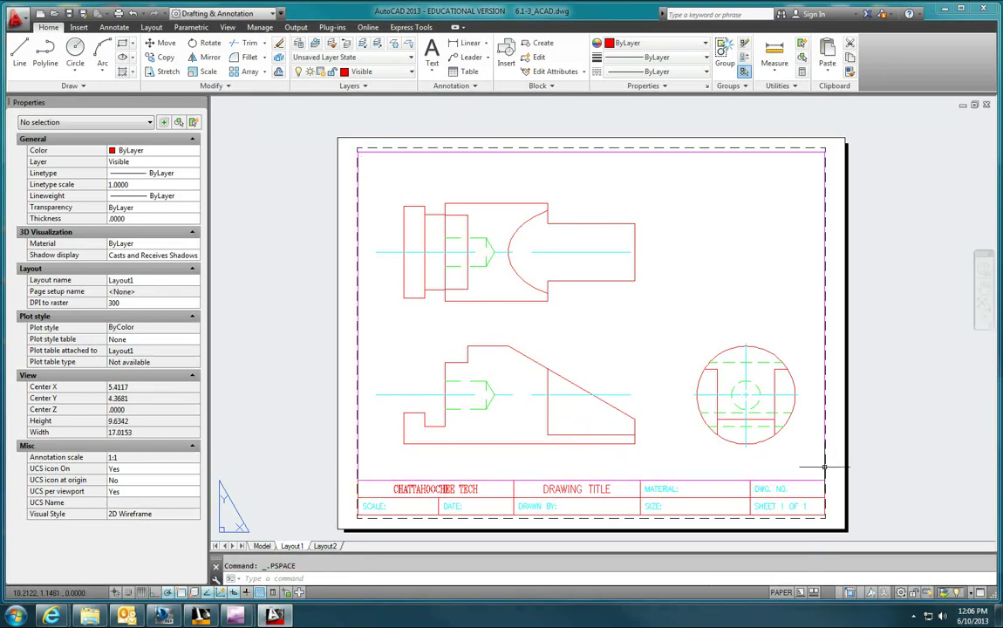
{"action": "middle_click_drag", "start_coordinate": [739, 433], "coordinate": [715, 431]}
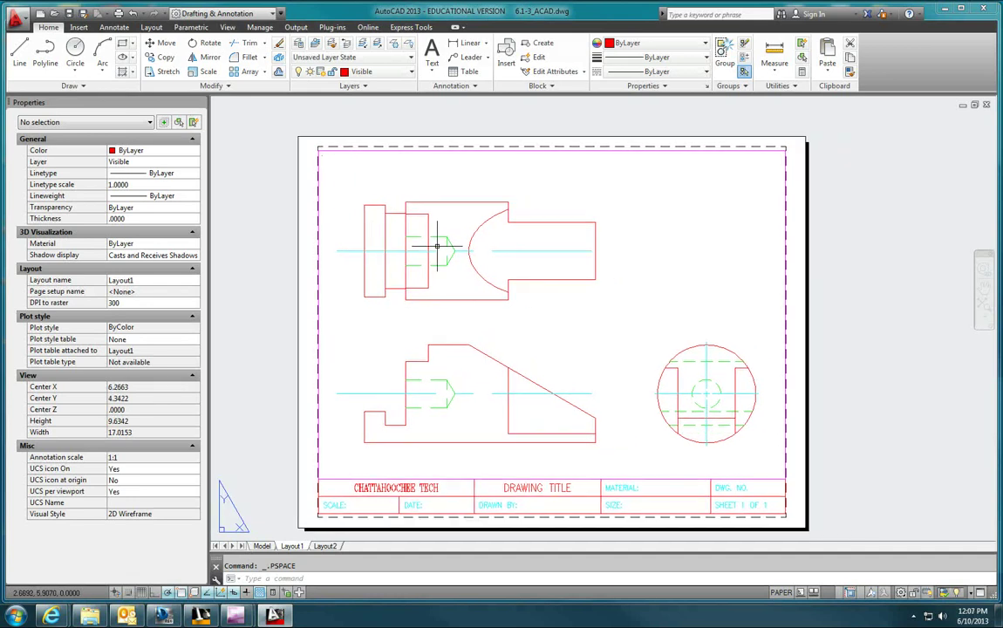
{"action": "key", "text": "l"}
{"action": "key", "text": "Return"}
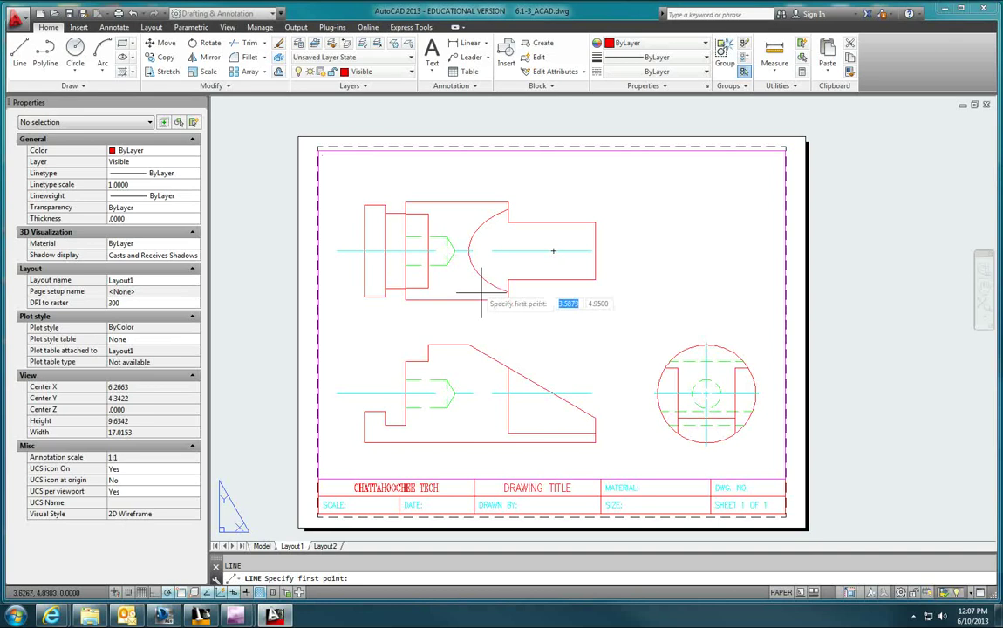
{"action": "scroll", "coordinate": [722, 367], "scroll_direction": "up", "scroll_amount": 4}
{"action": "scroll", "coordinate": [722, 367], "scroll_direction": "up", "scroll_amount": 6}
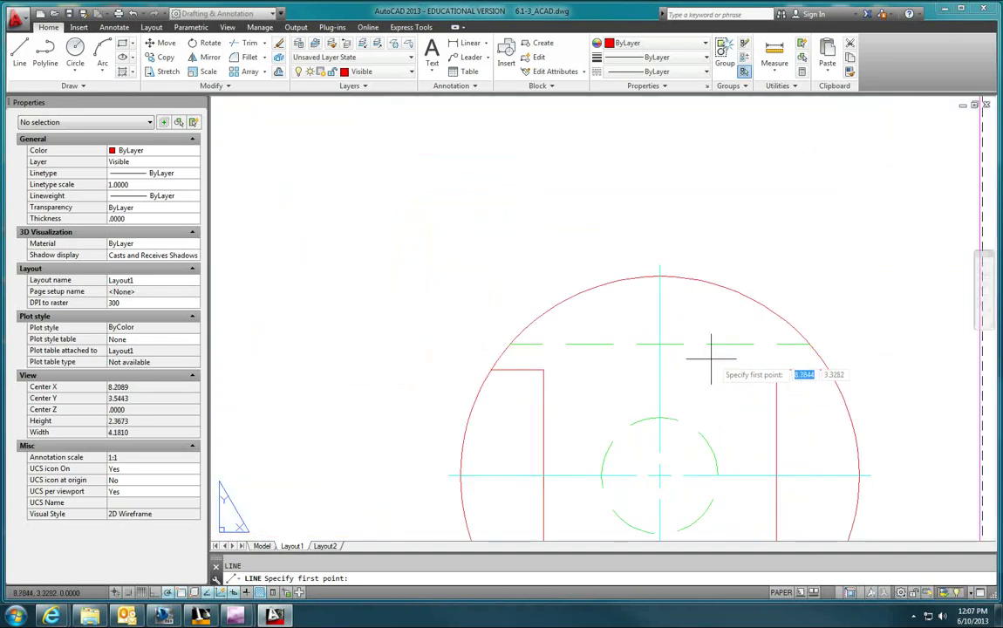
{"action": "left_click", "coordinate": [504, 334]}
{"action": "left_click", "coordinate": [624, 336]}
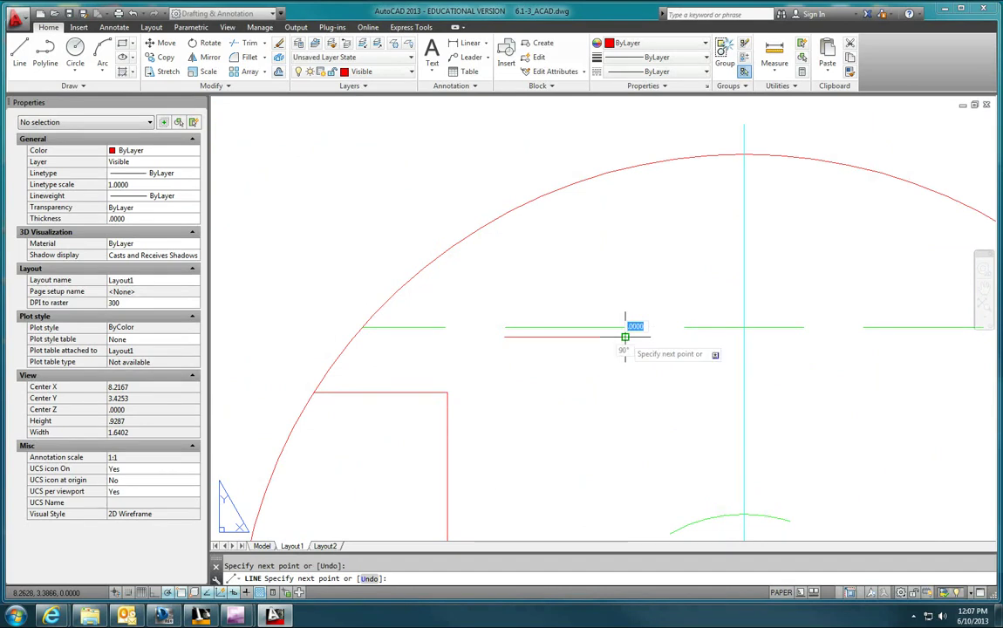
{"action": "key", "text": "Escape"}
{"action": "left_click", "coordinate": [605, 336]}
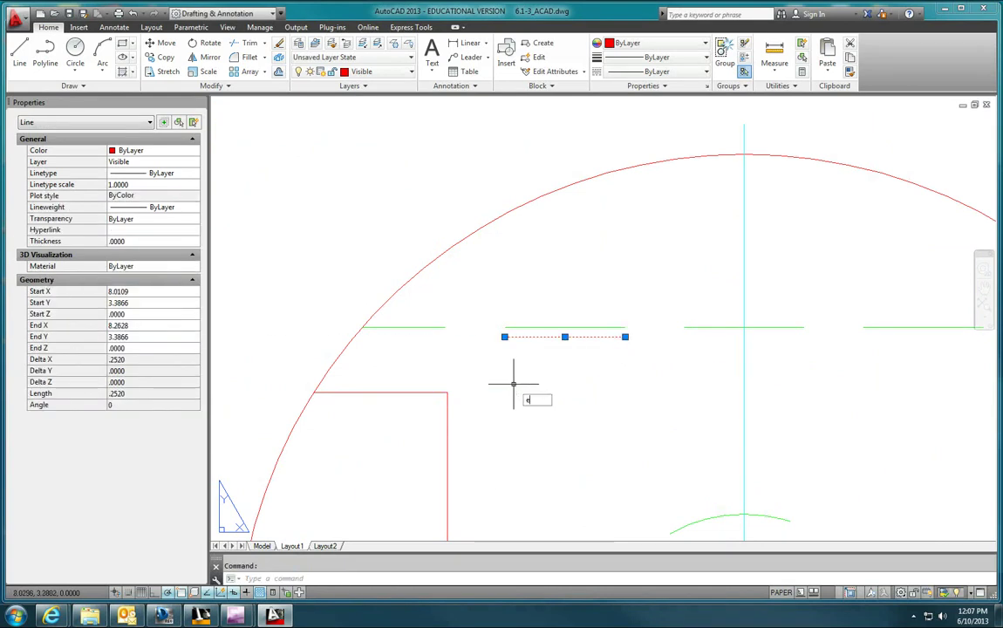
{"action": "key", "text": "Delete"}
{"action": "scroll", "coordinate": [541, 371], "scroll_direction": "down", "scroll_amount": 10}
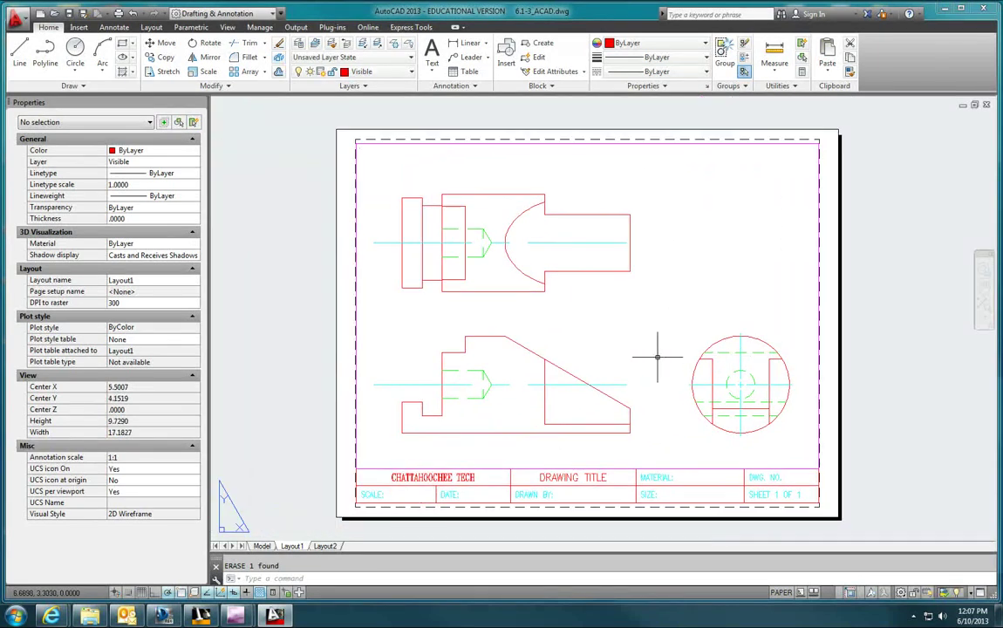
Set the global linetype scale (LTS) to 0.5.
{"action": "type", "text": "LTS"}
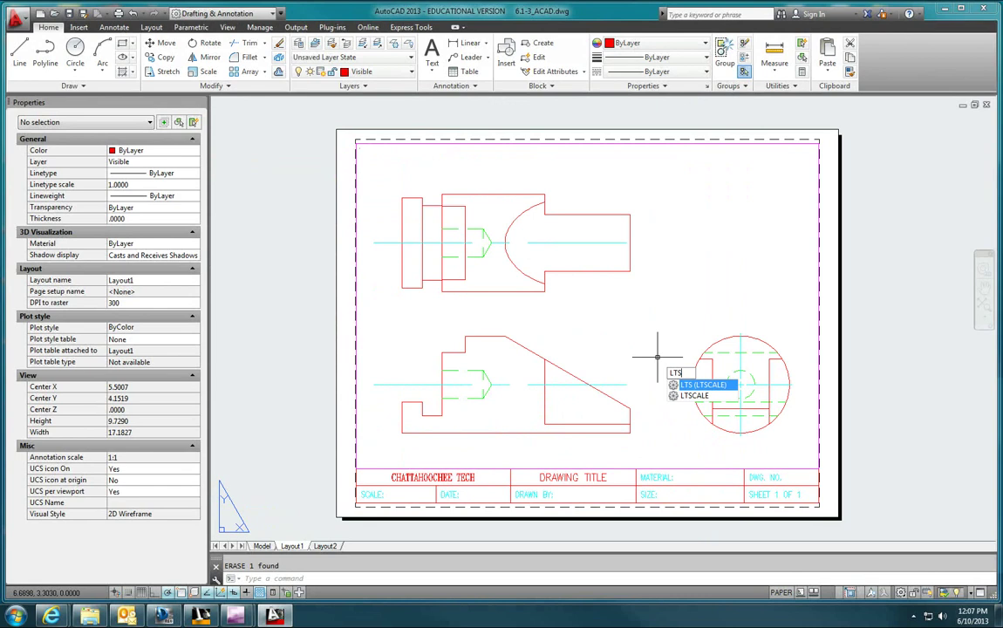
{"action": "key", "text": "Return"}
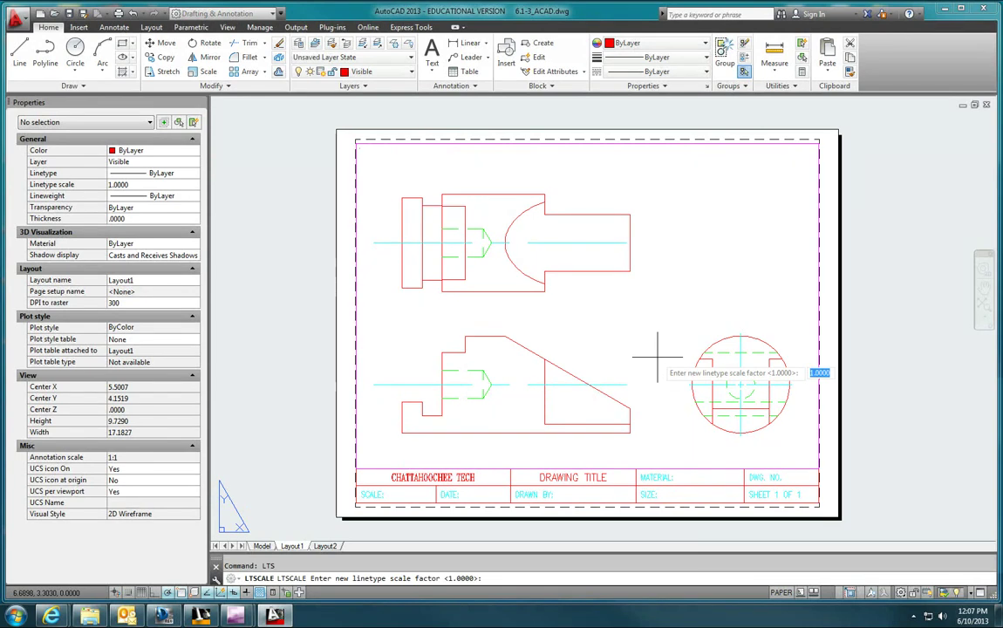
{"action": "type", "text": ".5"}
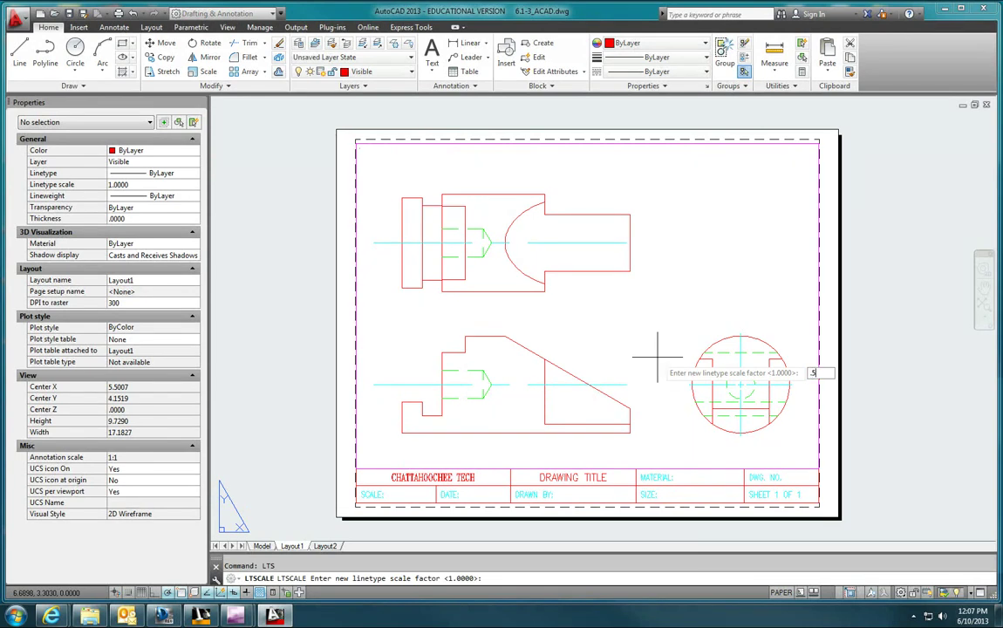
{"action": "key", "text": "Return"}
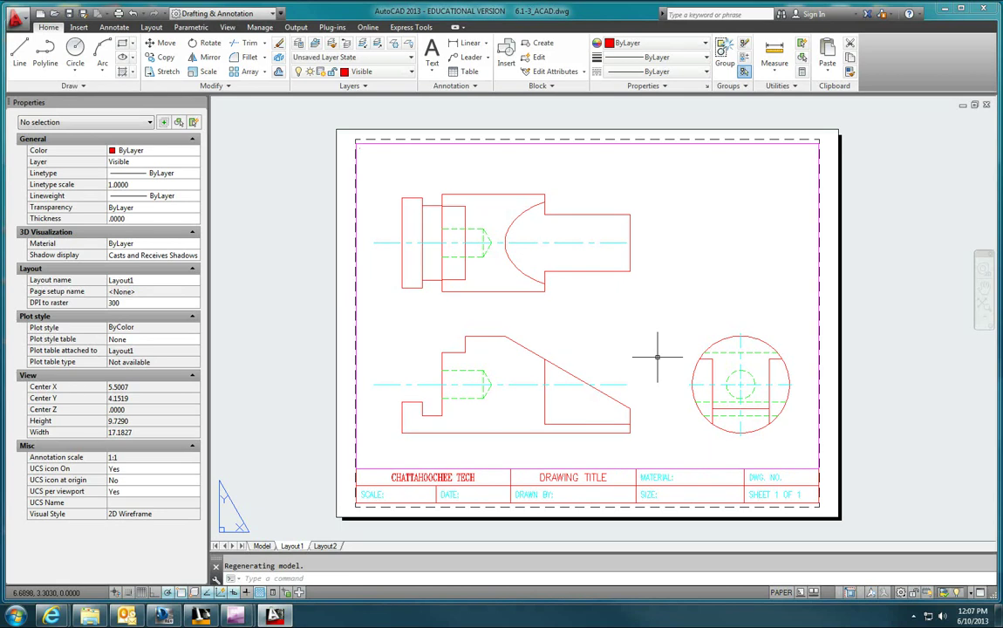
{"action": "middle_click_drag", "start_coordinate": [657, 355], "coordinate": [638, 358]}
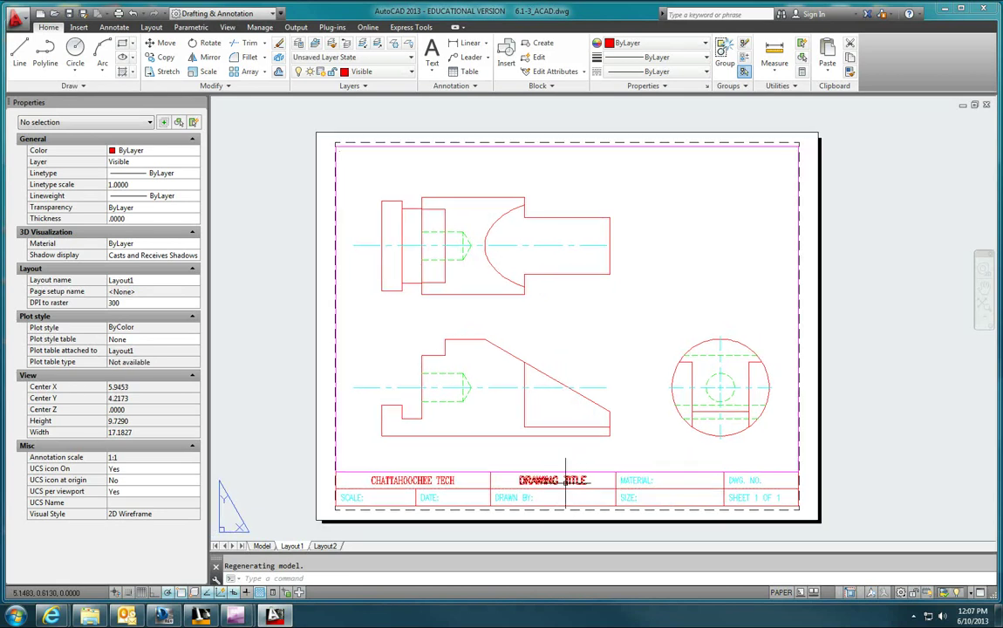